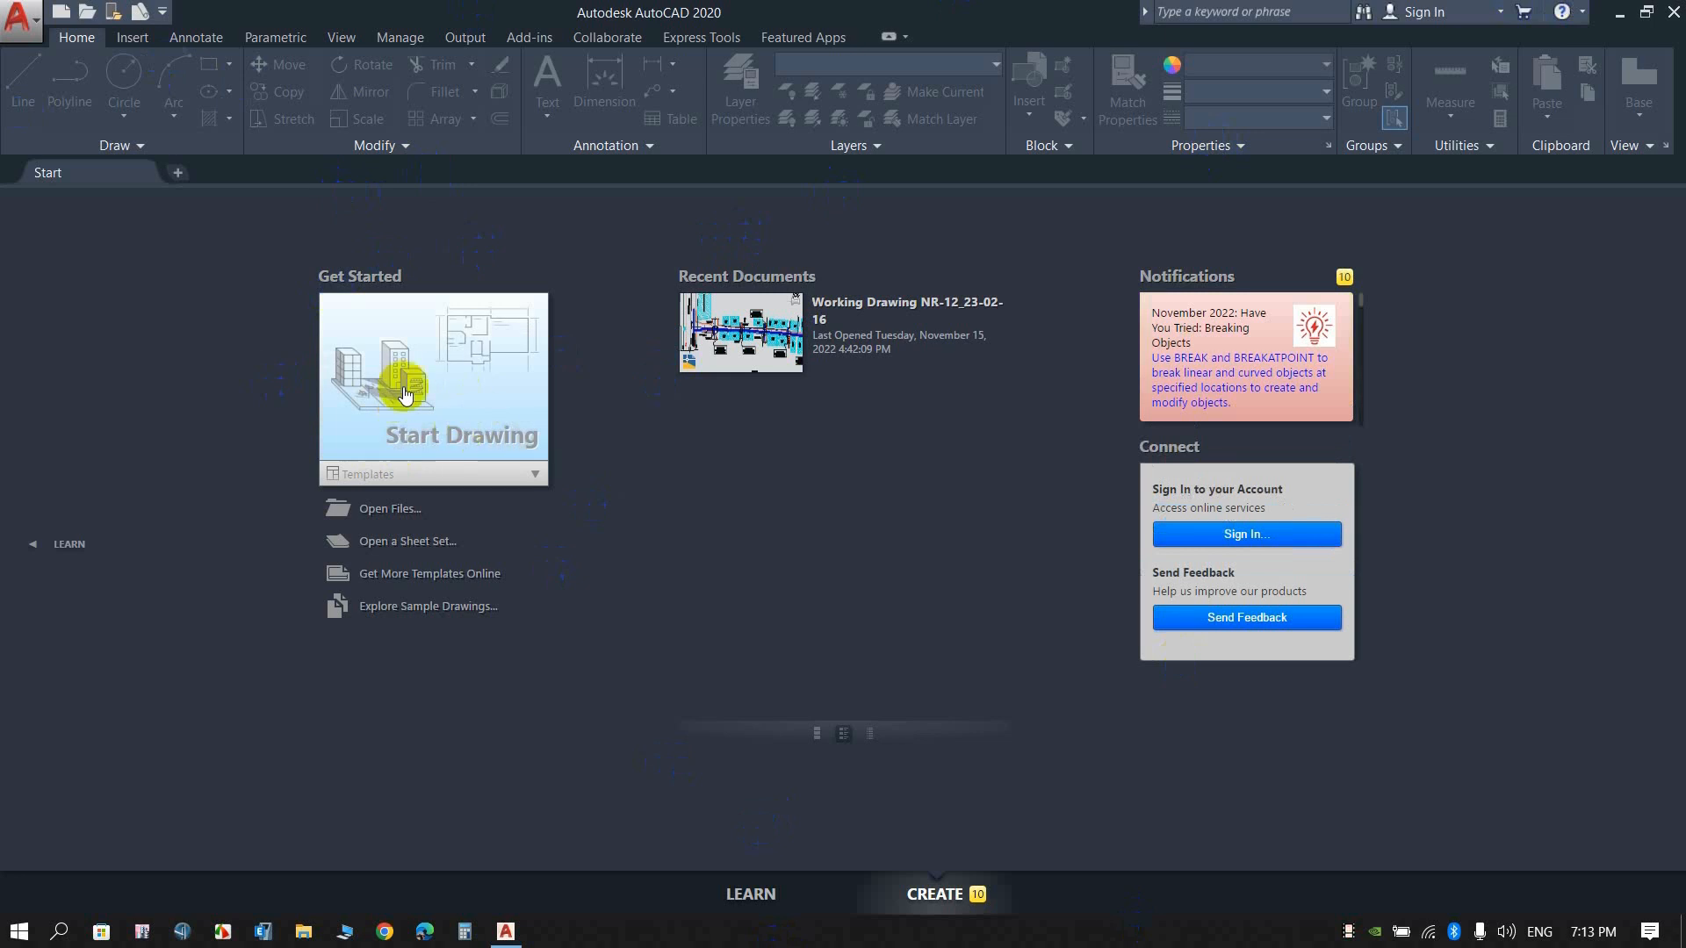
Start a new blank drawing.
{"action": "left_click", "coordinate": [27, 30]}
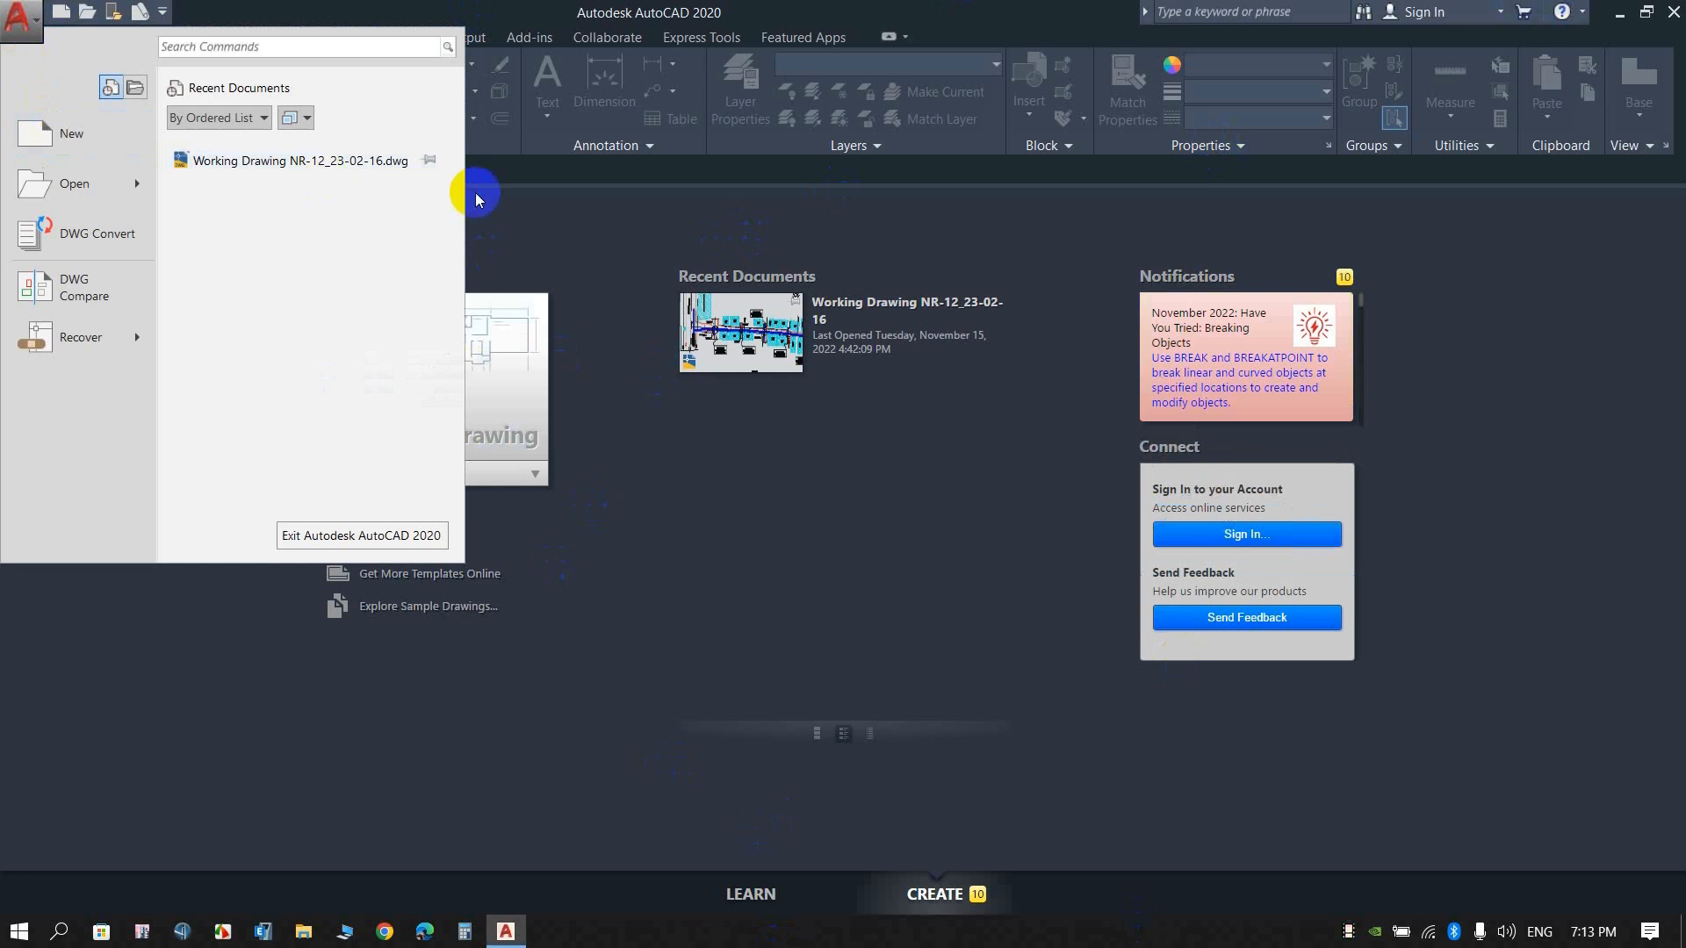
{"action": "left_click", "coordinate": [531, 219]}
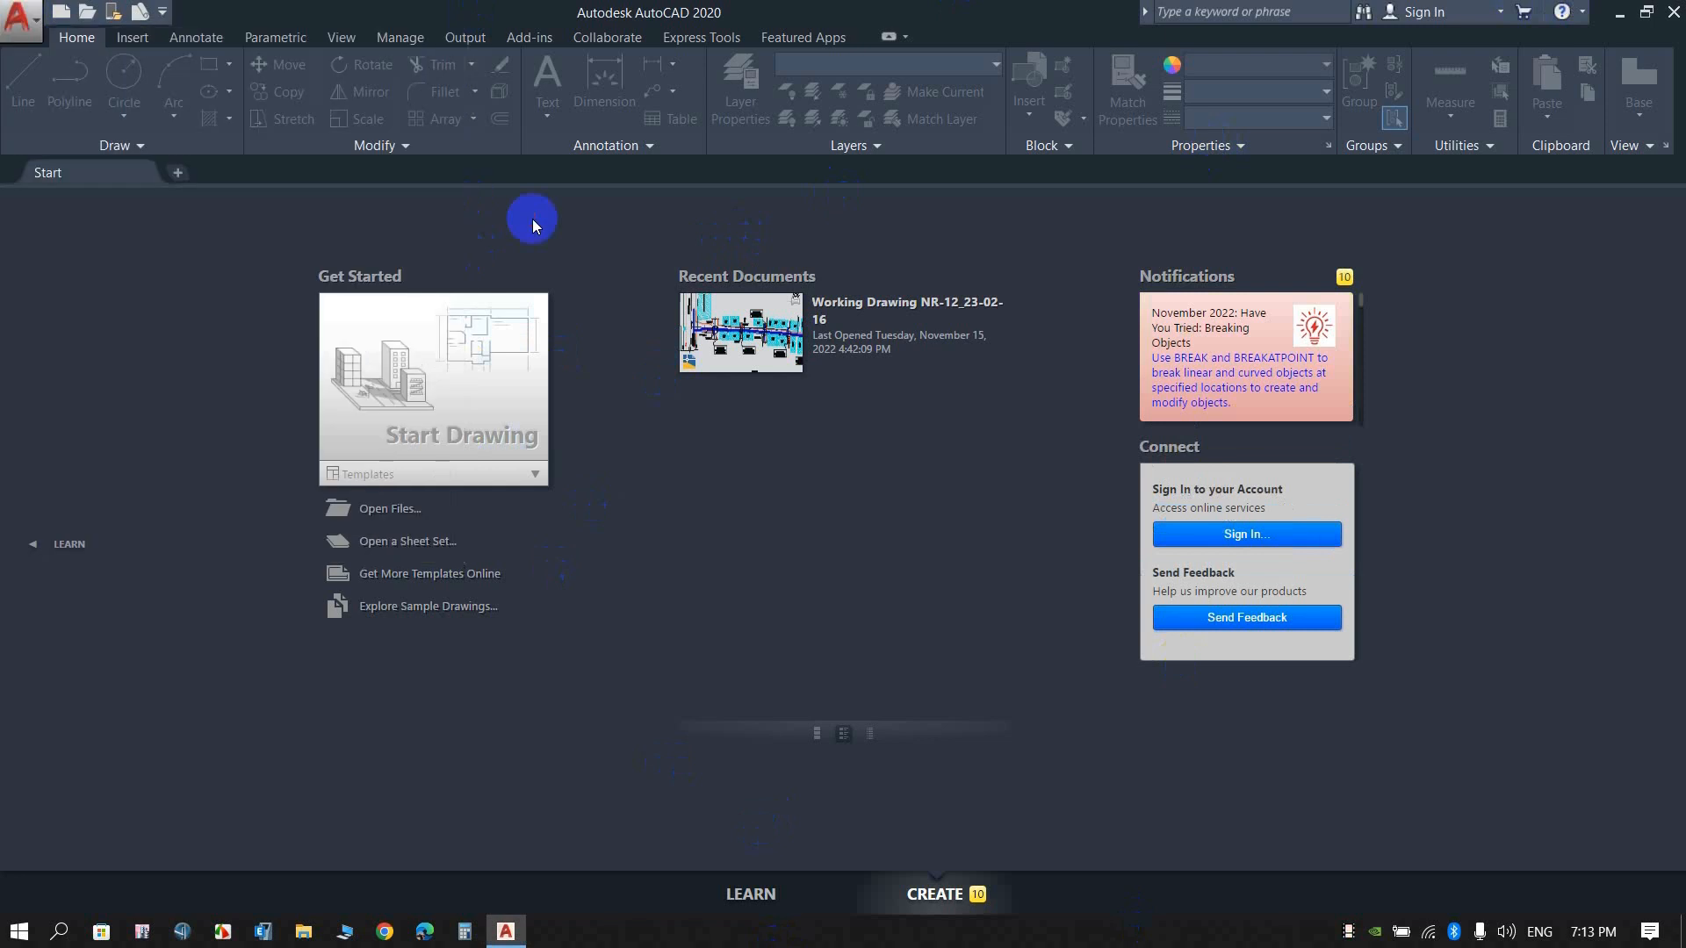
{"action": "left_click", "coordinate": [417, 413]}
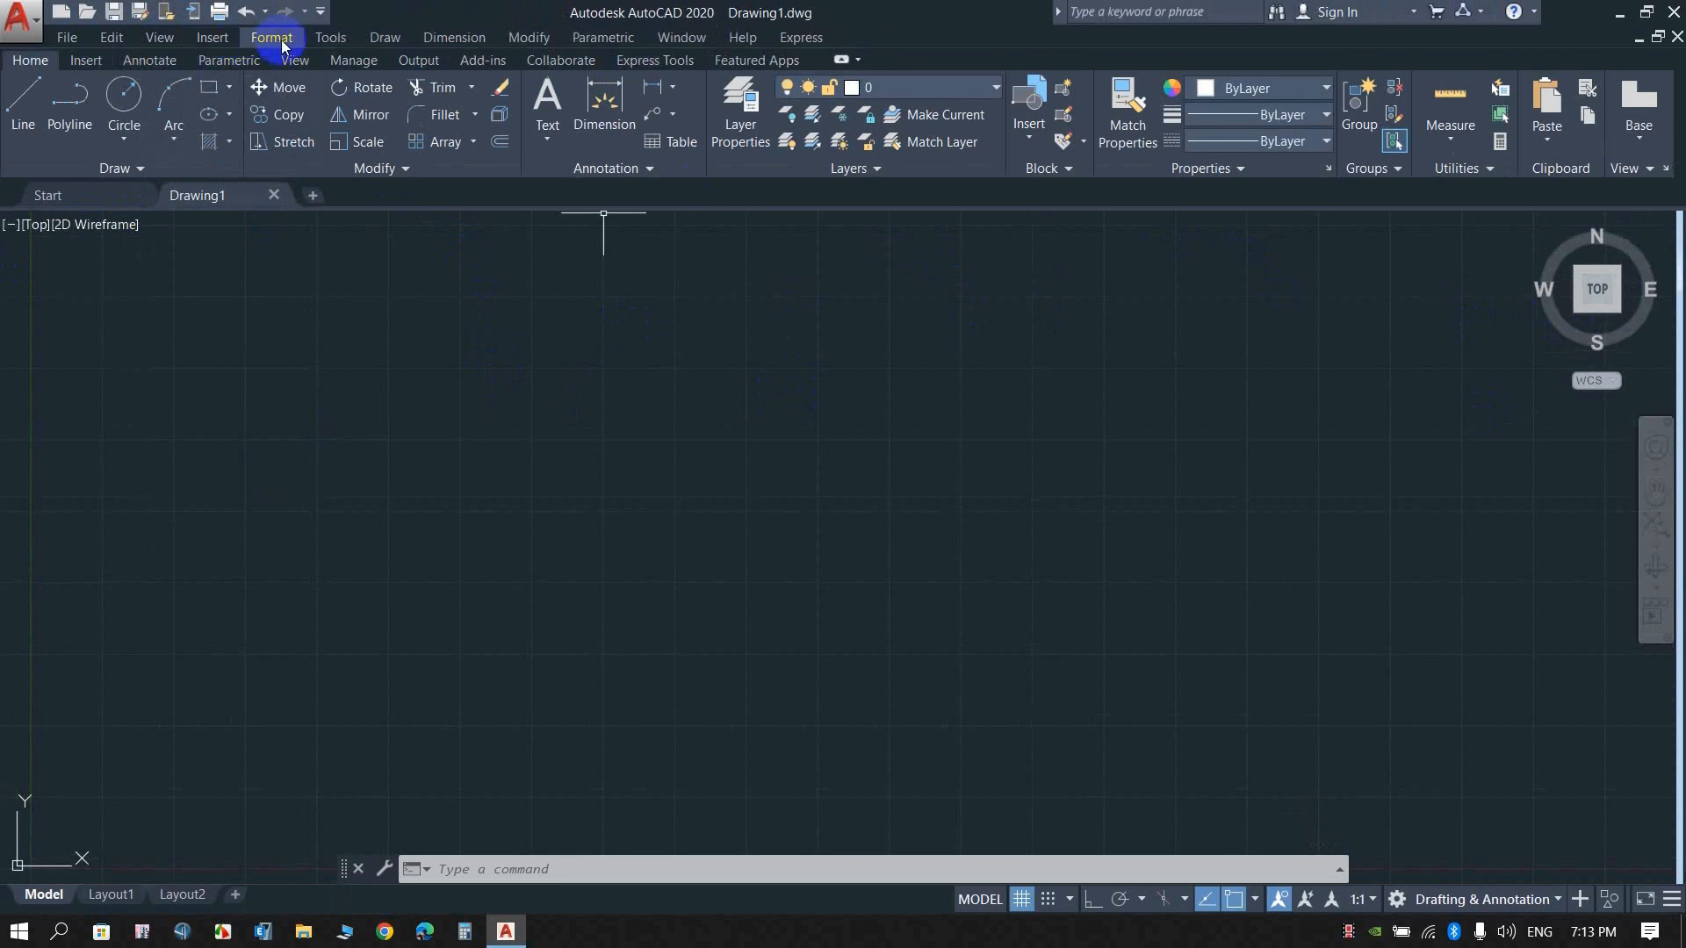
{"action": "left_click", "coordinate": [281, 40]}
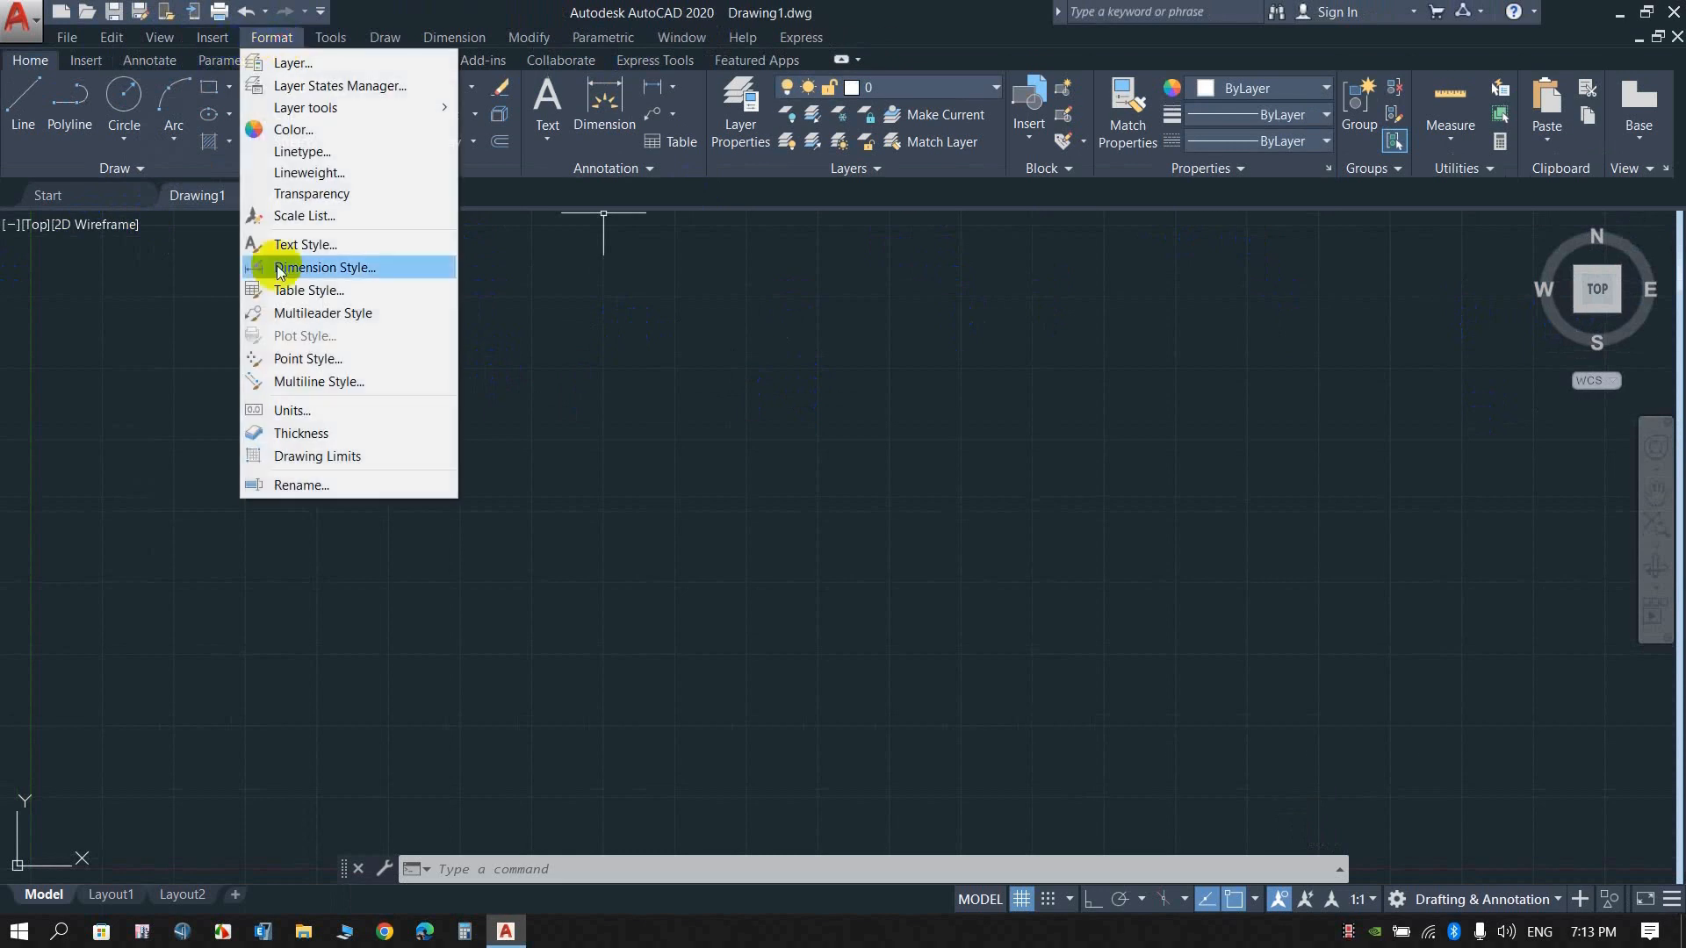
{"action": "left_click", "coordinate": [706, 356]}
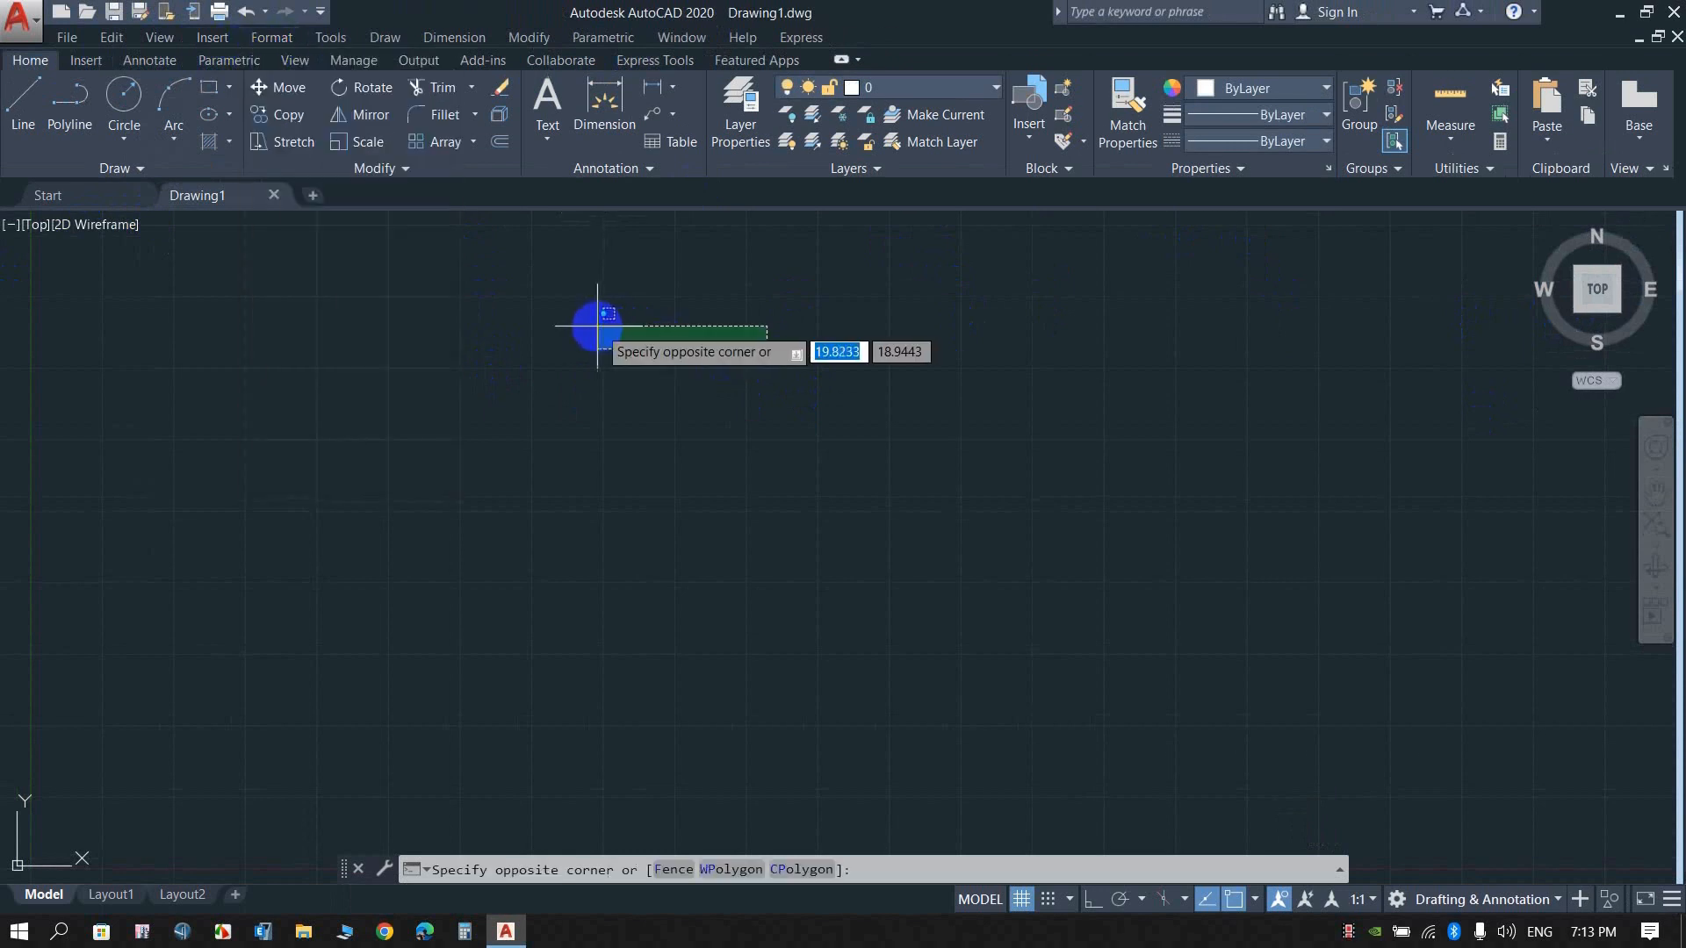
{"action": "key", "text": "Escape"}
{"action": "key", "text": "alt+o"}
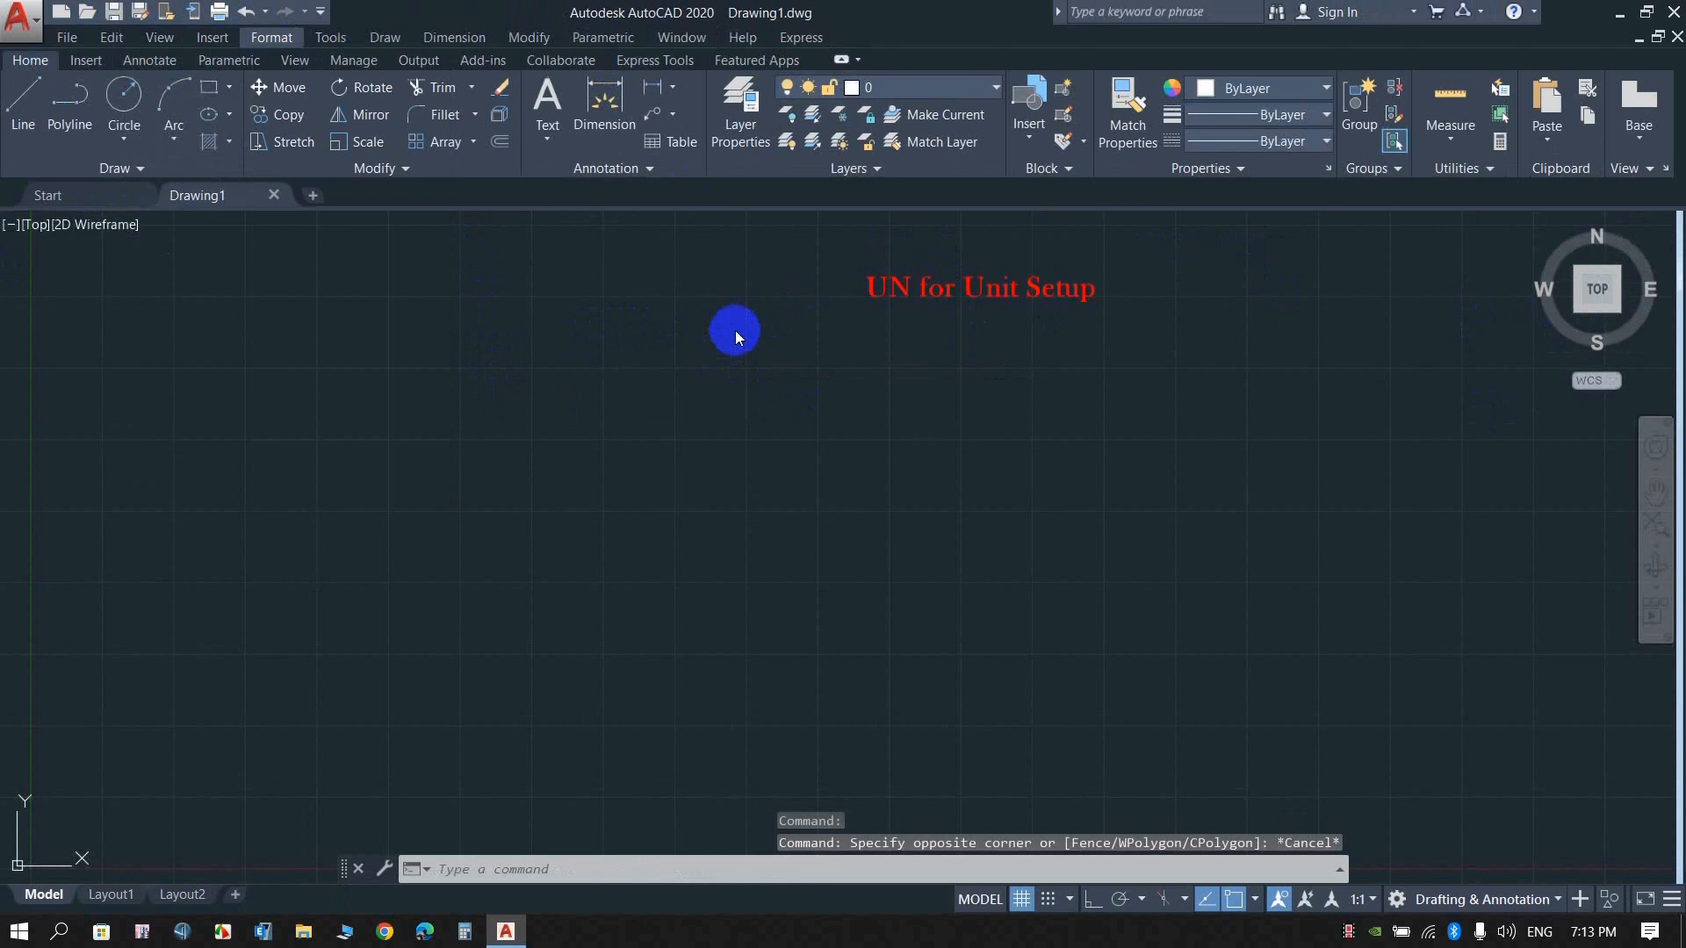
Run the UNITS command and set the length type to Architectural with a precision of 0'-0".
{"action": "left_click", "coordinate": [515, 866]}
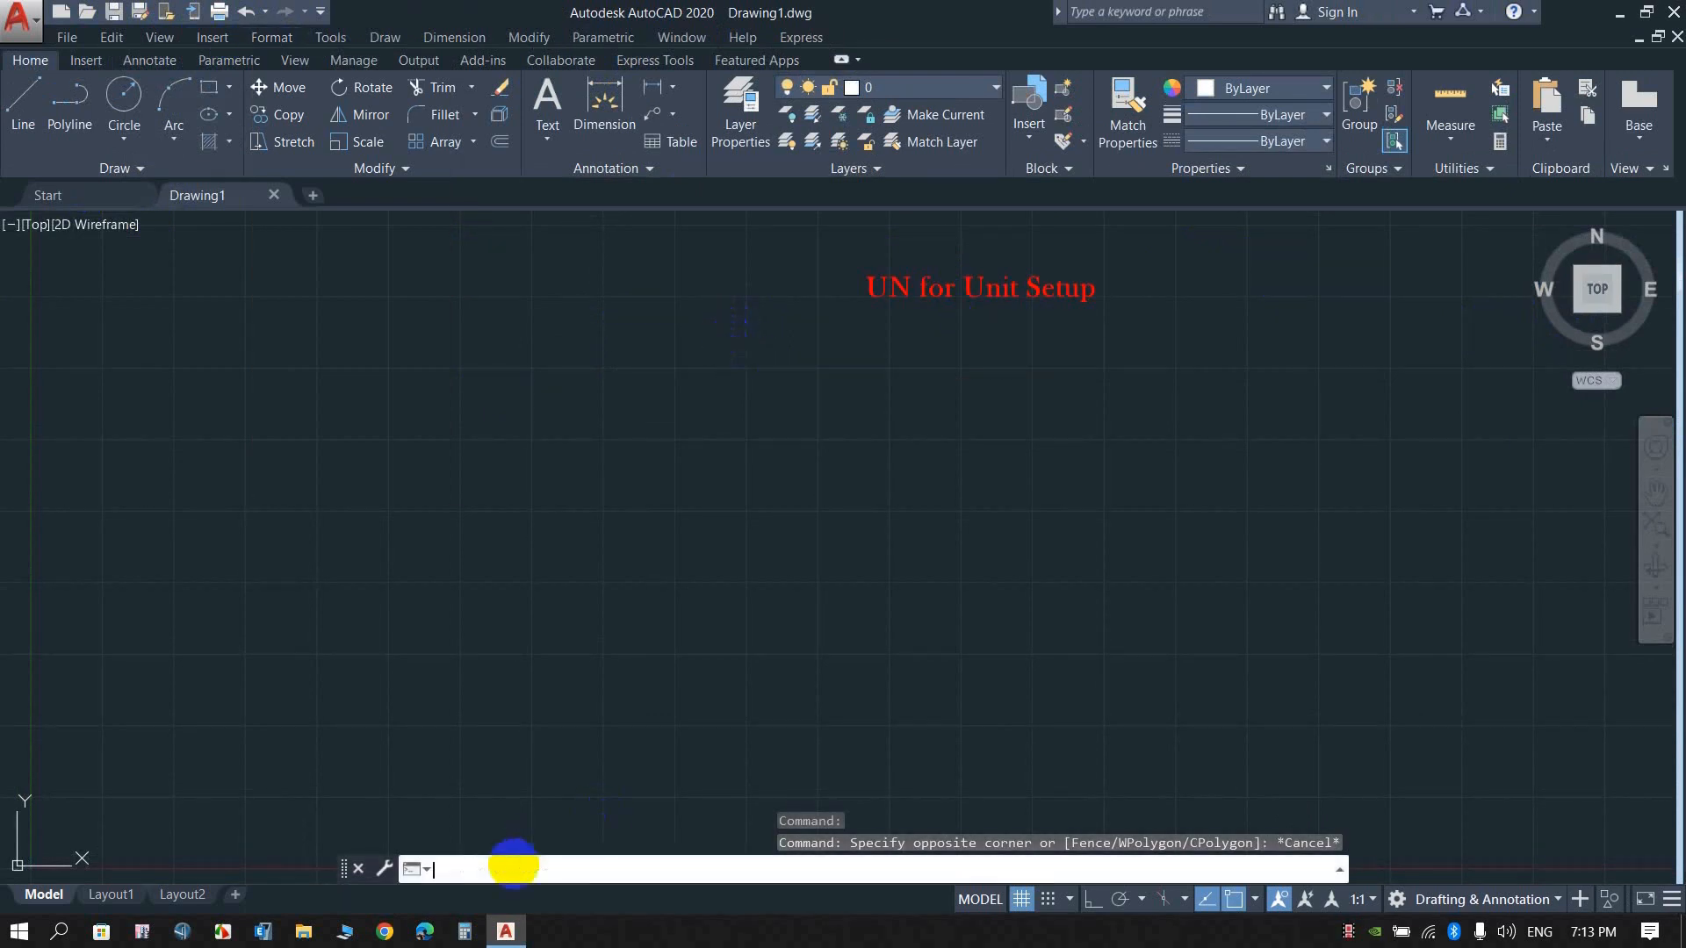
{"action": "type", "text": "u"}
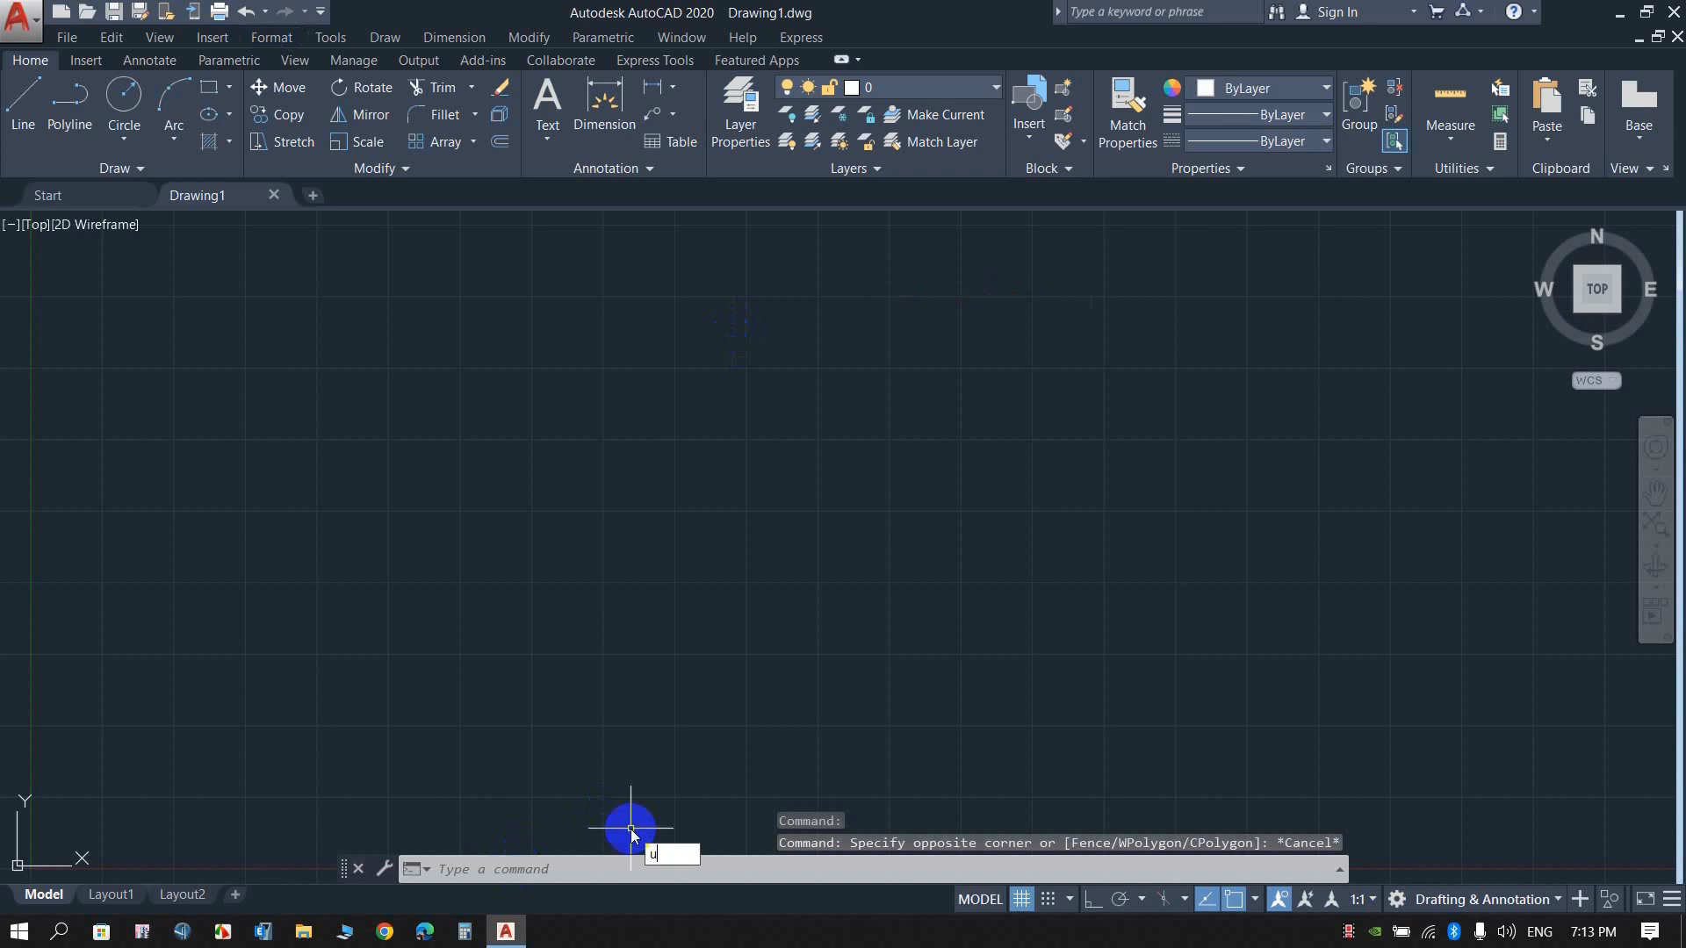
{"action": "type", "text": "n"}
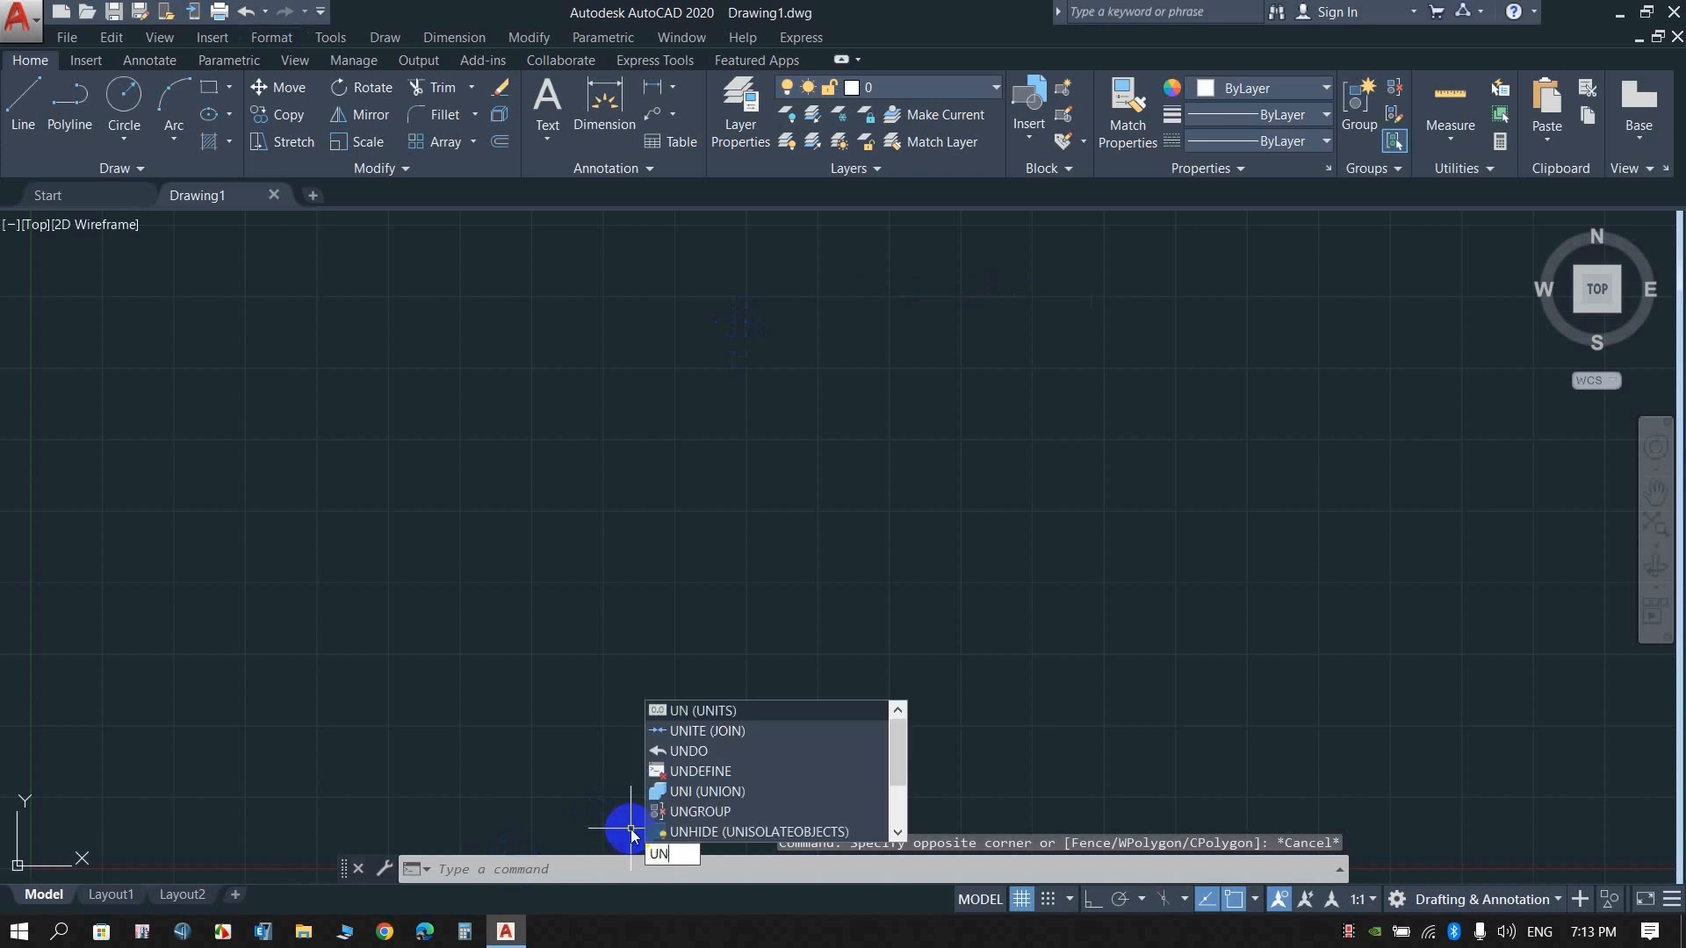
{"action": "key", "text": "Return"}
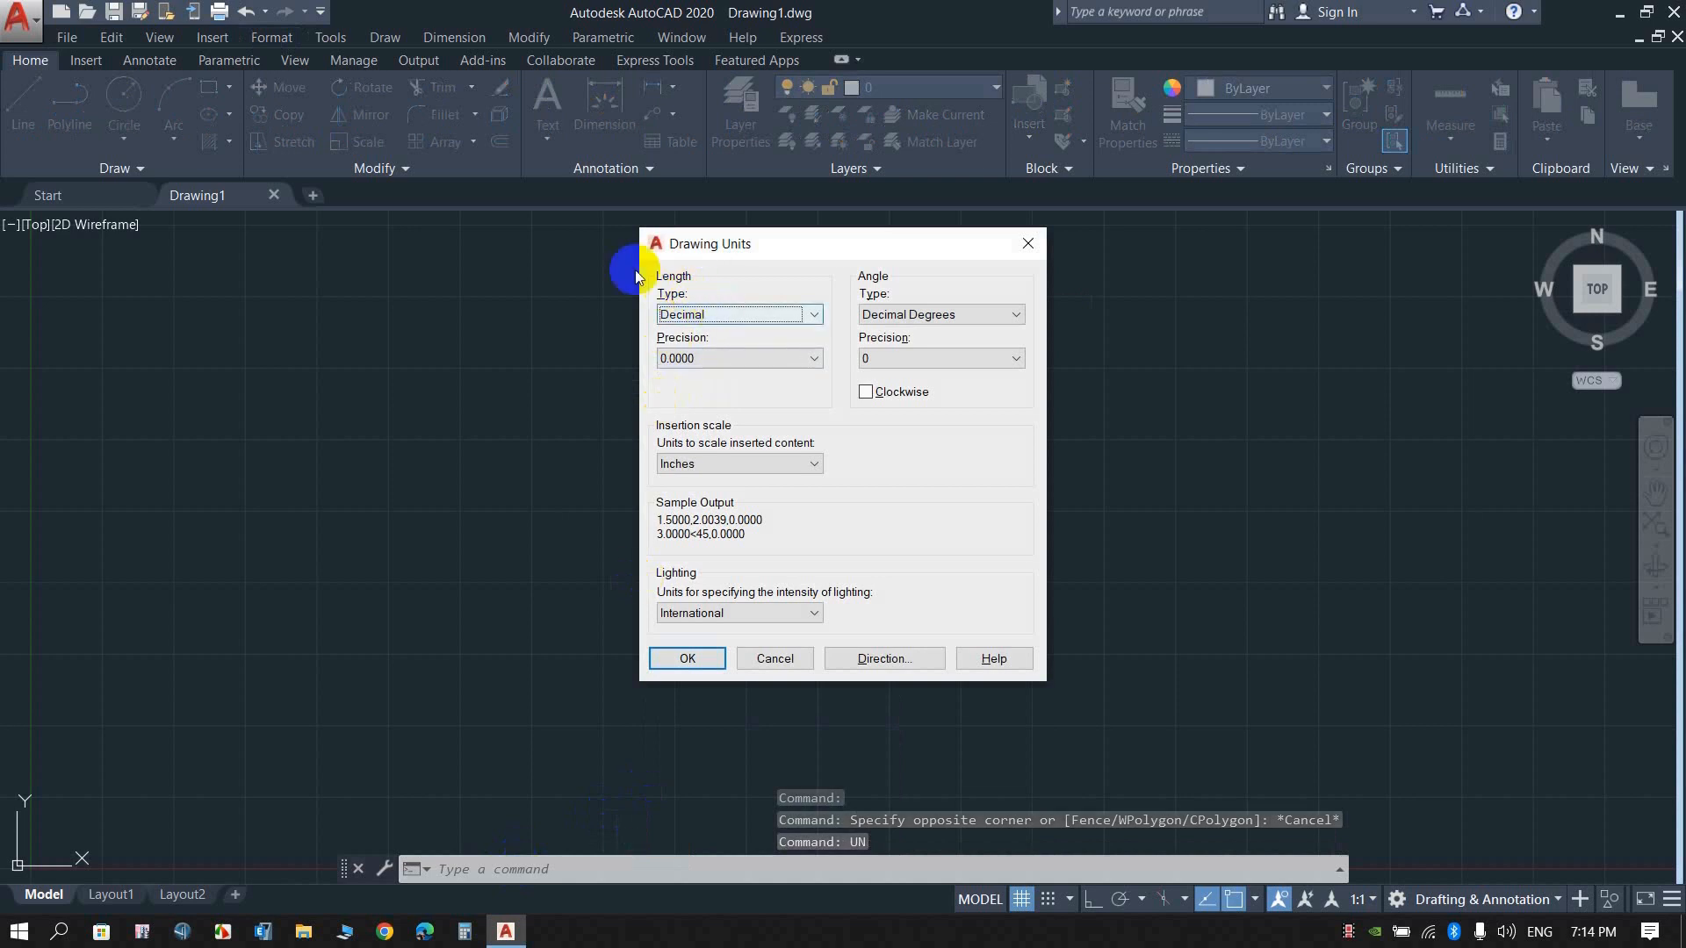
{"action": "left_click", "coordinate": [709, 314]}
{"action": "left_click", "coordinate": [731, 328]}
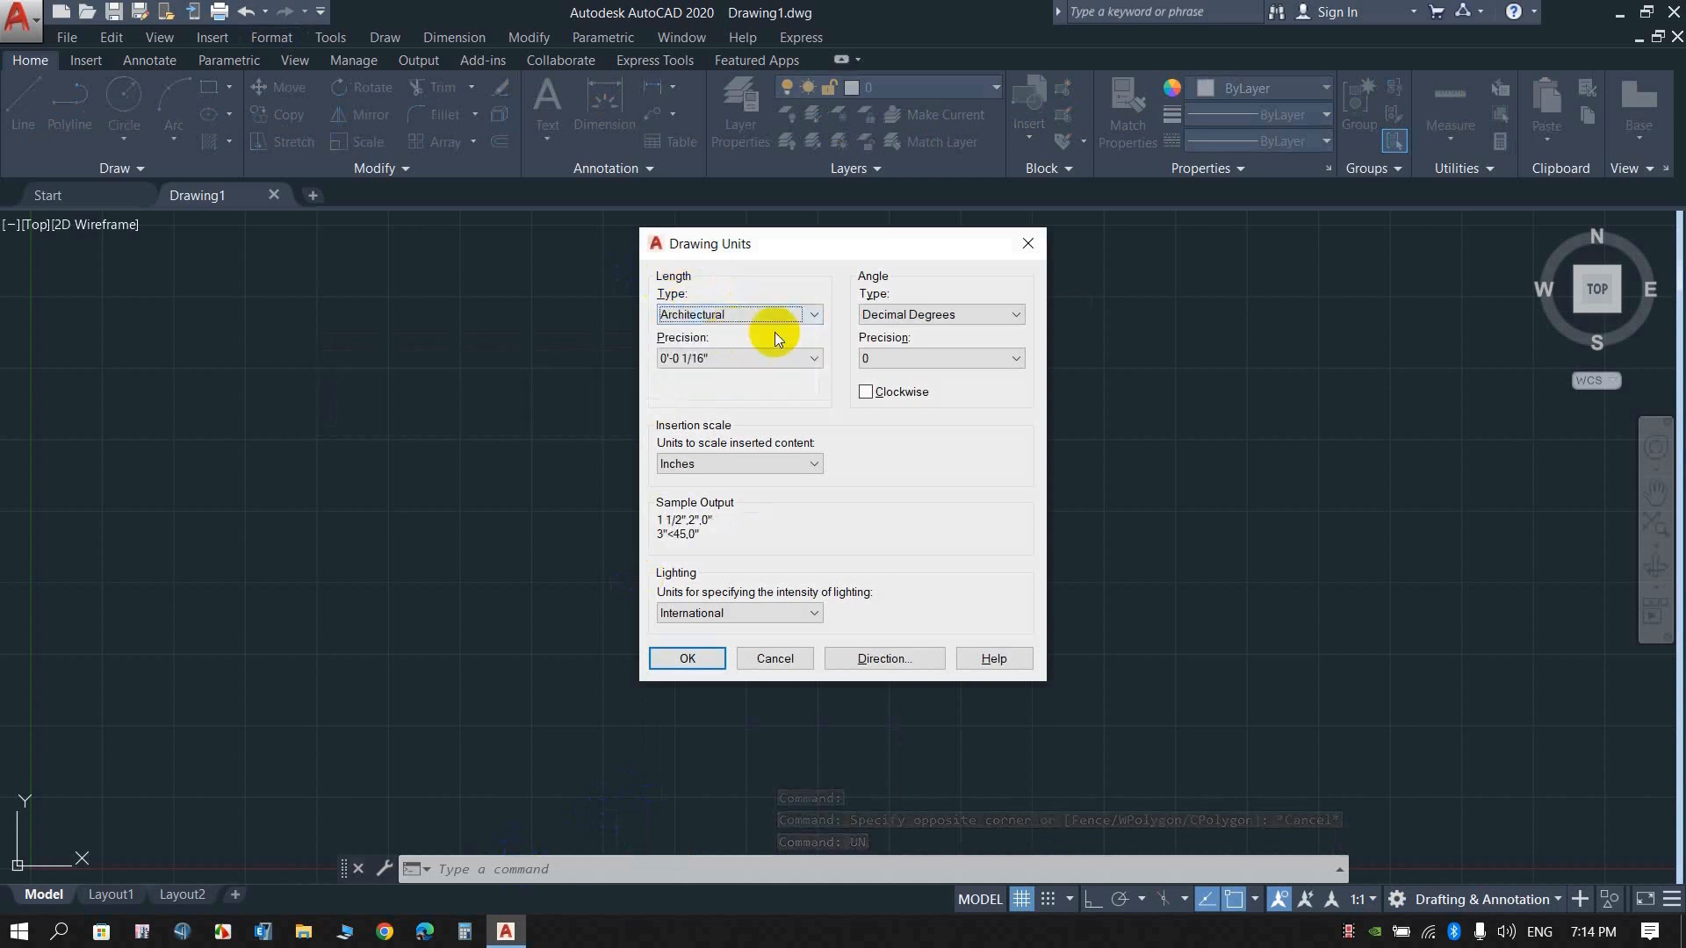
{"action": "left_click", "coordinate": [808, 360]}
{"action": "left_click", "coordinate": [690, 377]}
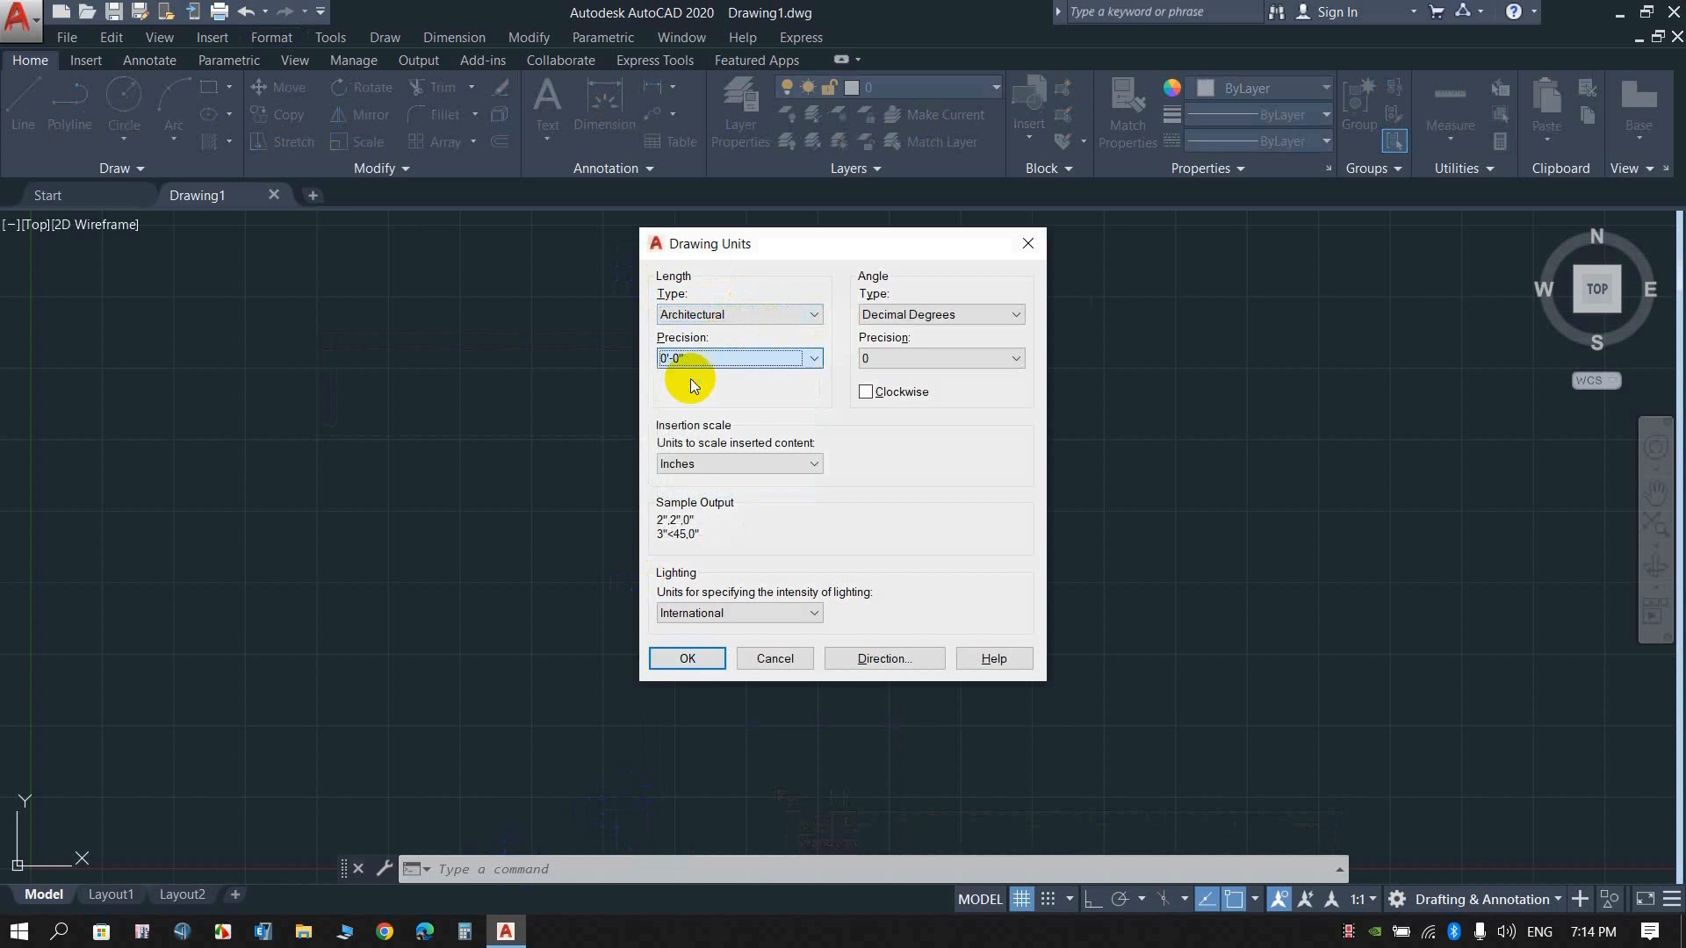
Keep the lighting intensity units at International and apply the drawing units.
{"action": "left_click", "coordinate": [725, 618]}
{"action": "left_click", "coordinate": [727, 618]}
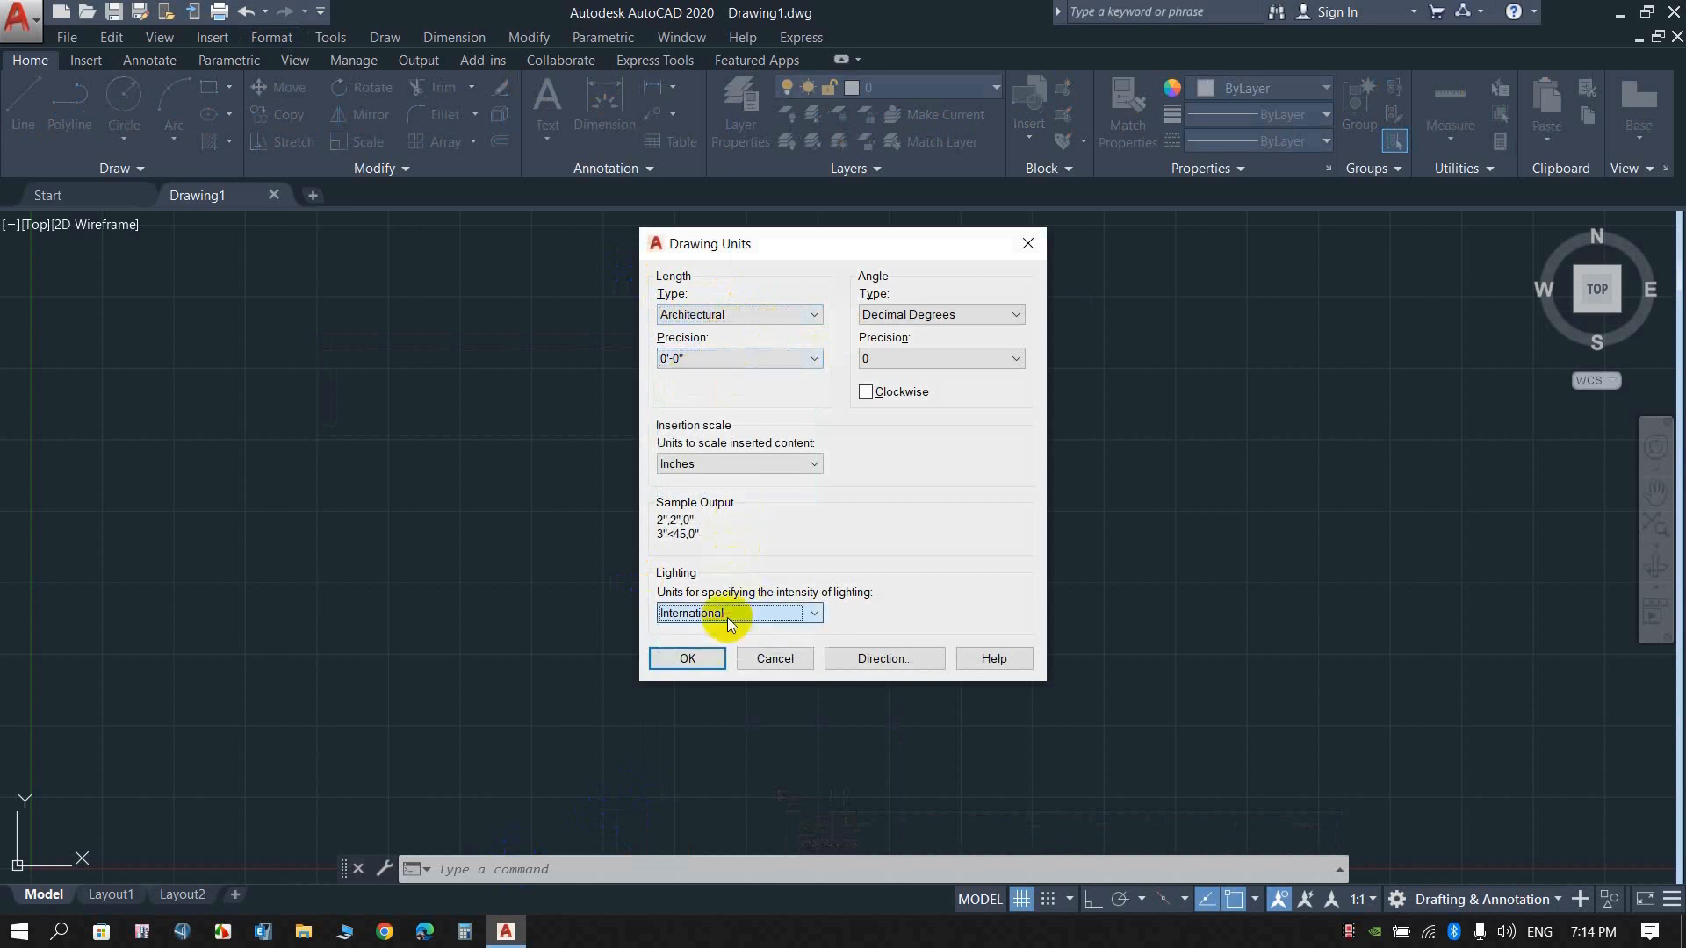
{"action": "left_click", "coordinate": [727, 614]}
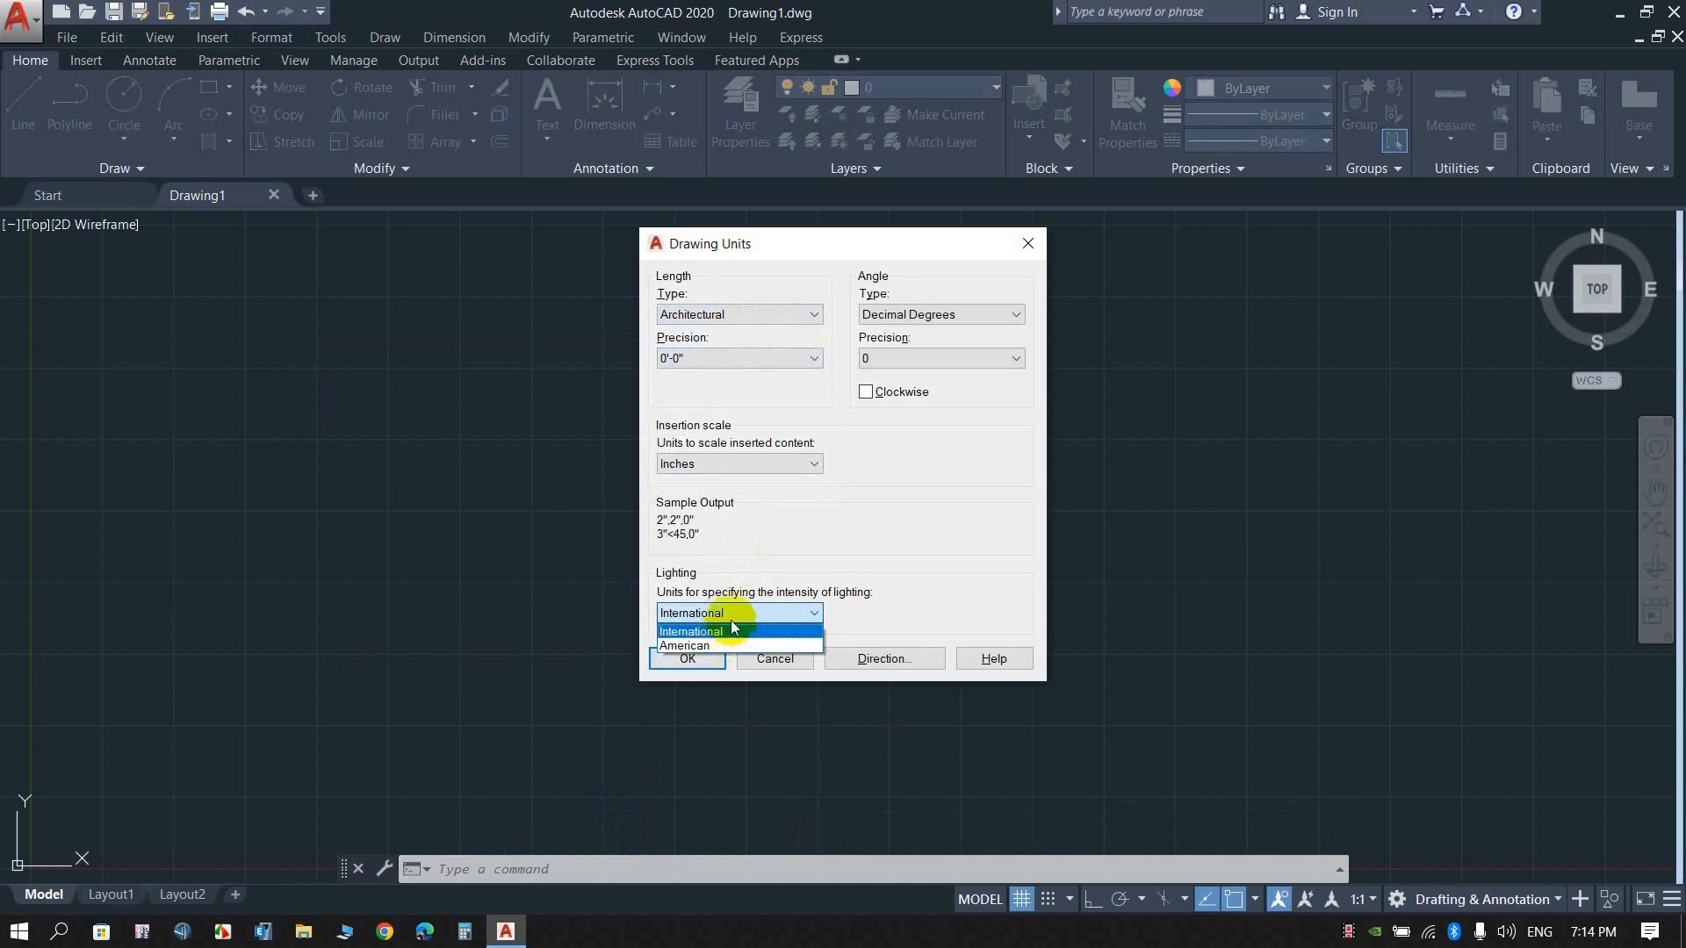
{"action": "left_click", "coordinate": [736, 615]}
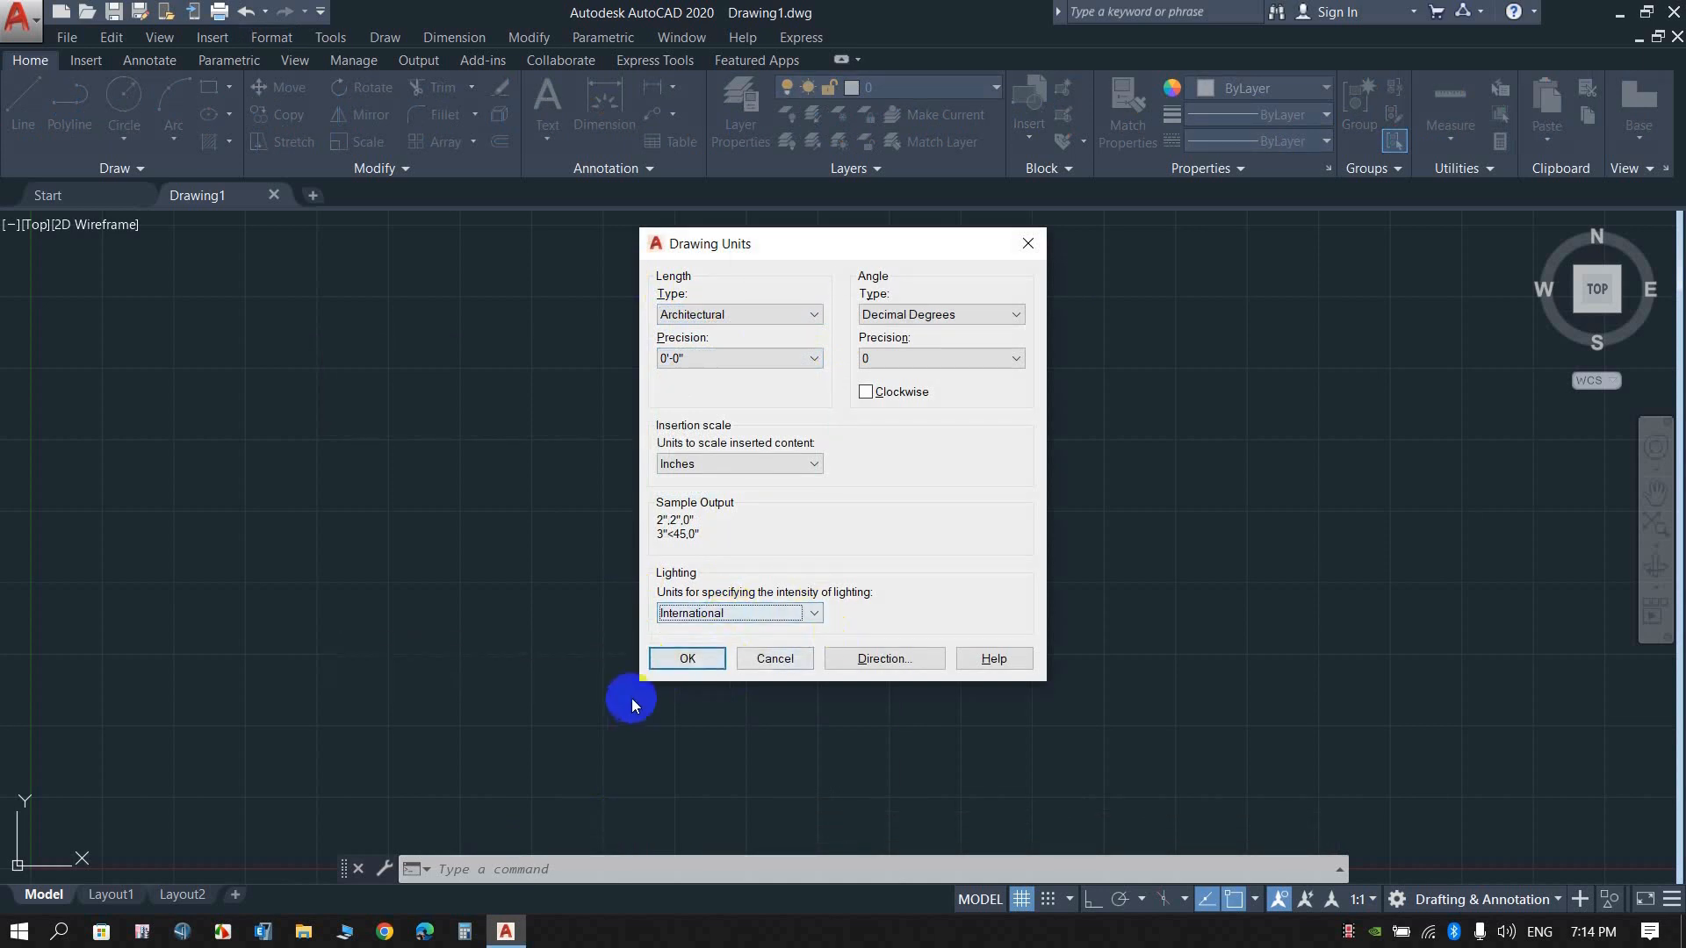
{"action": "left_click", "coordinate": [680, 656]}
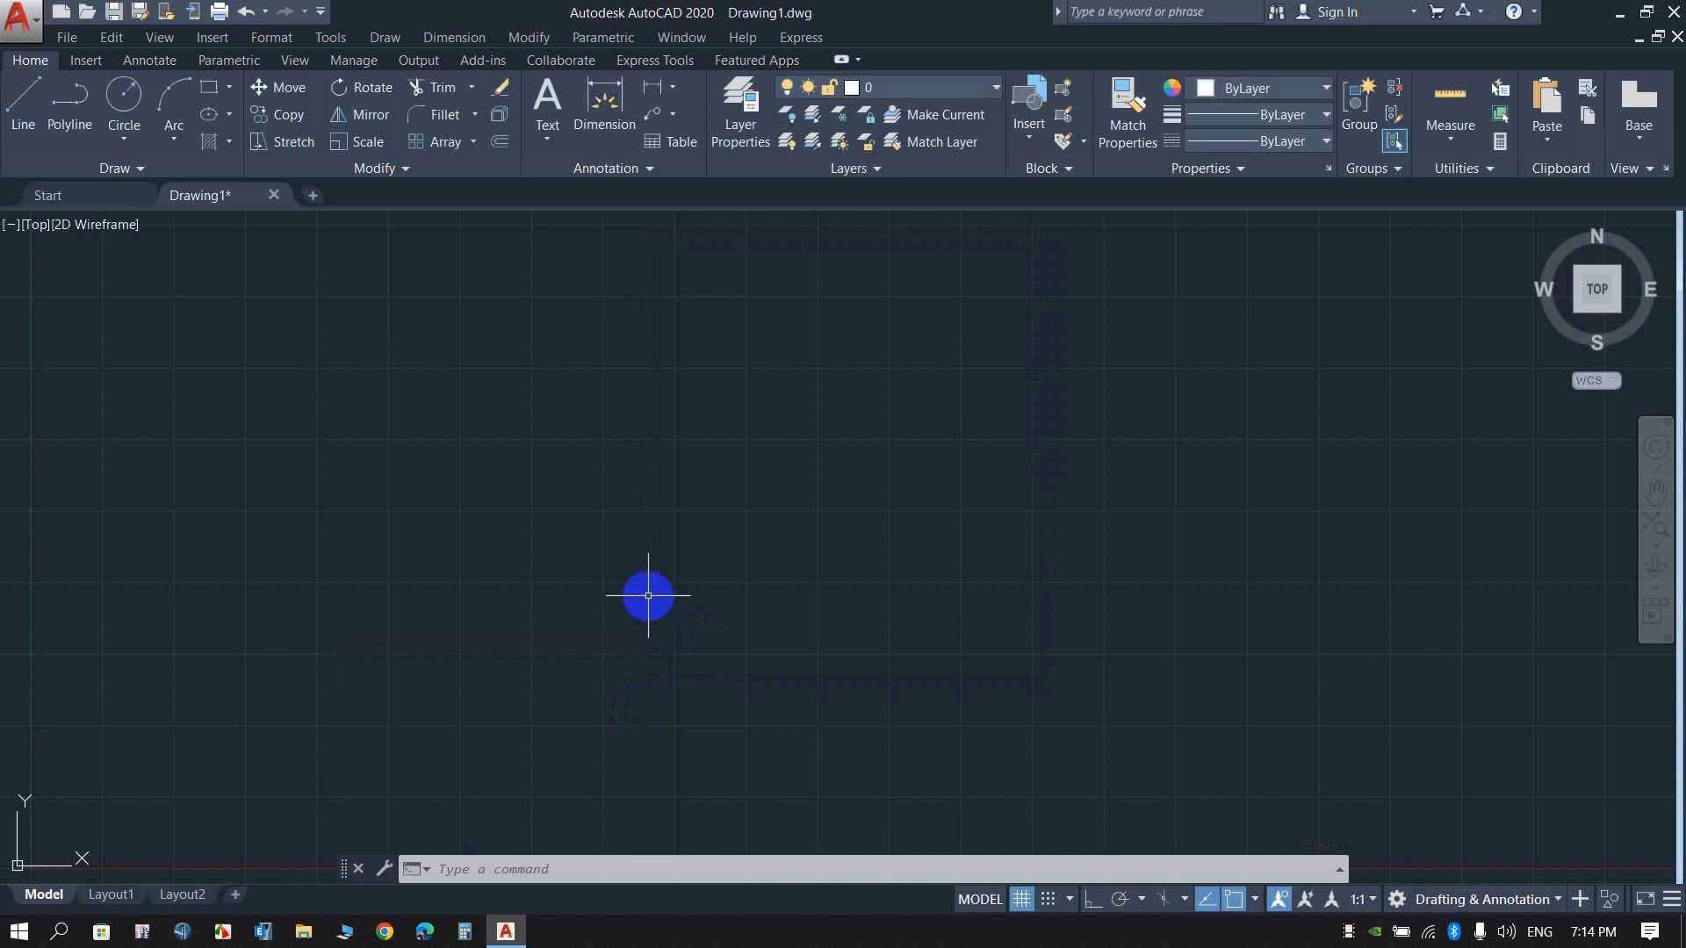
Examine the list of additional commands available for the Quick Access toolbar, and close it without adding any.
{"action": "left_click", "coordinate": [321, 11]}
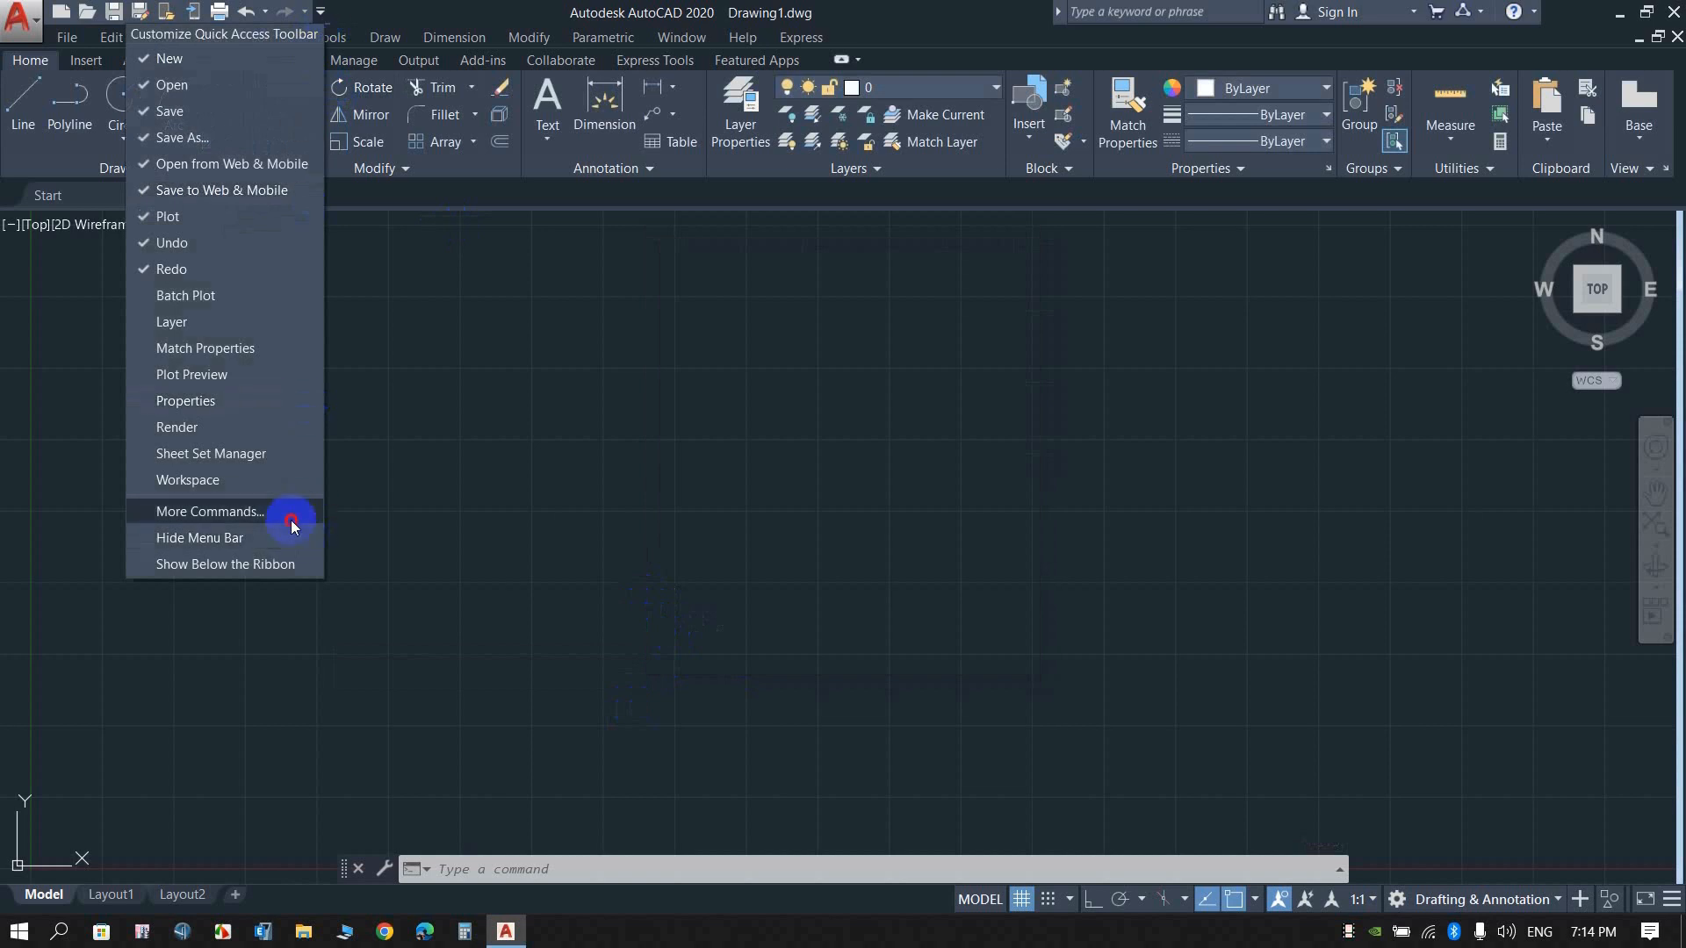
{"action": "left_click", "coordinate": [263, 512]}
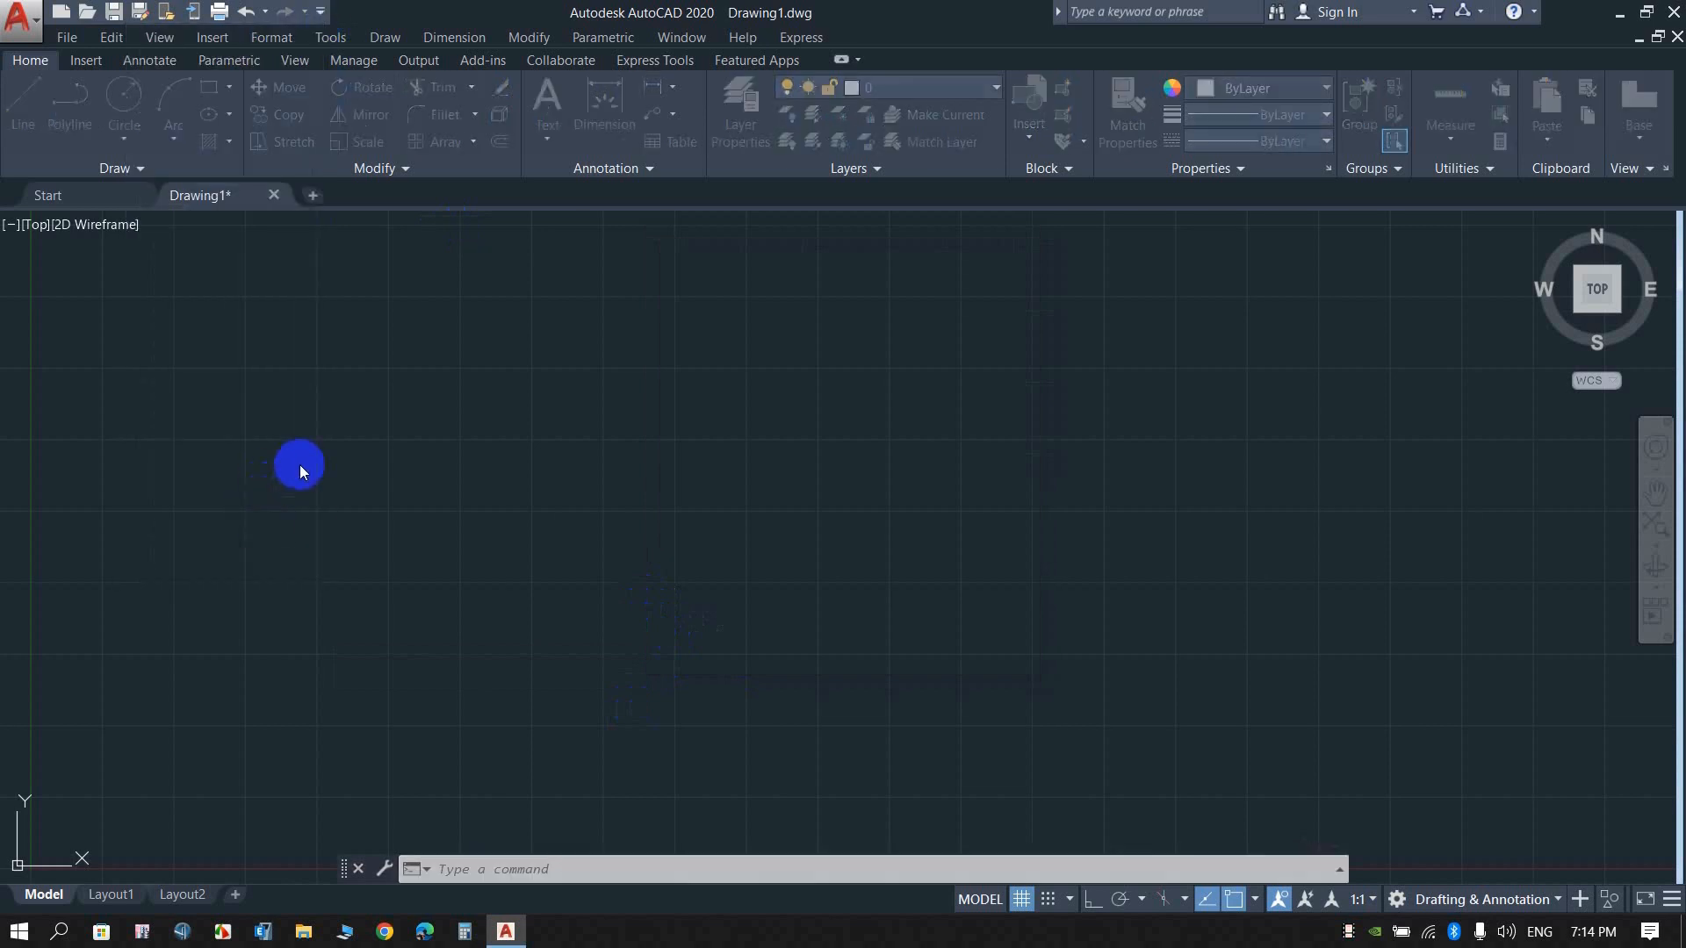
{"action": "scroll", "coordinate": [549, 545], "scroll_direction": "down", "scroll_amount": 12}
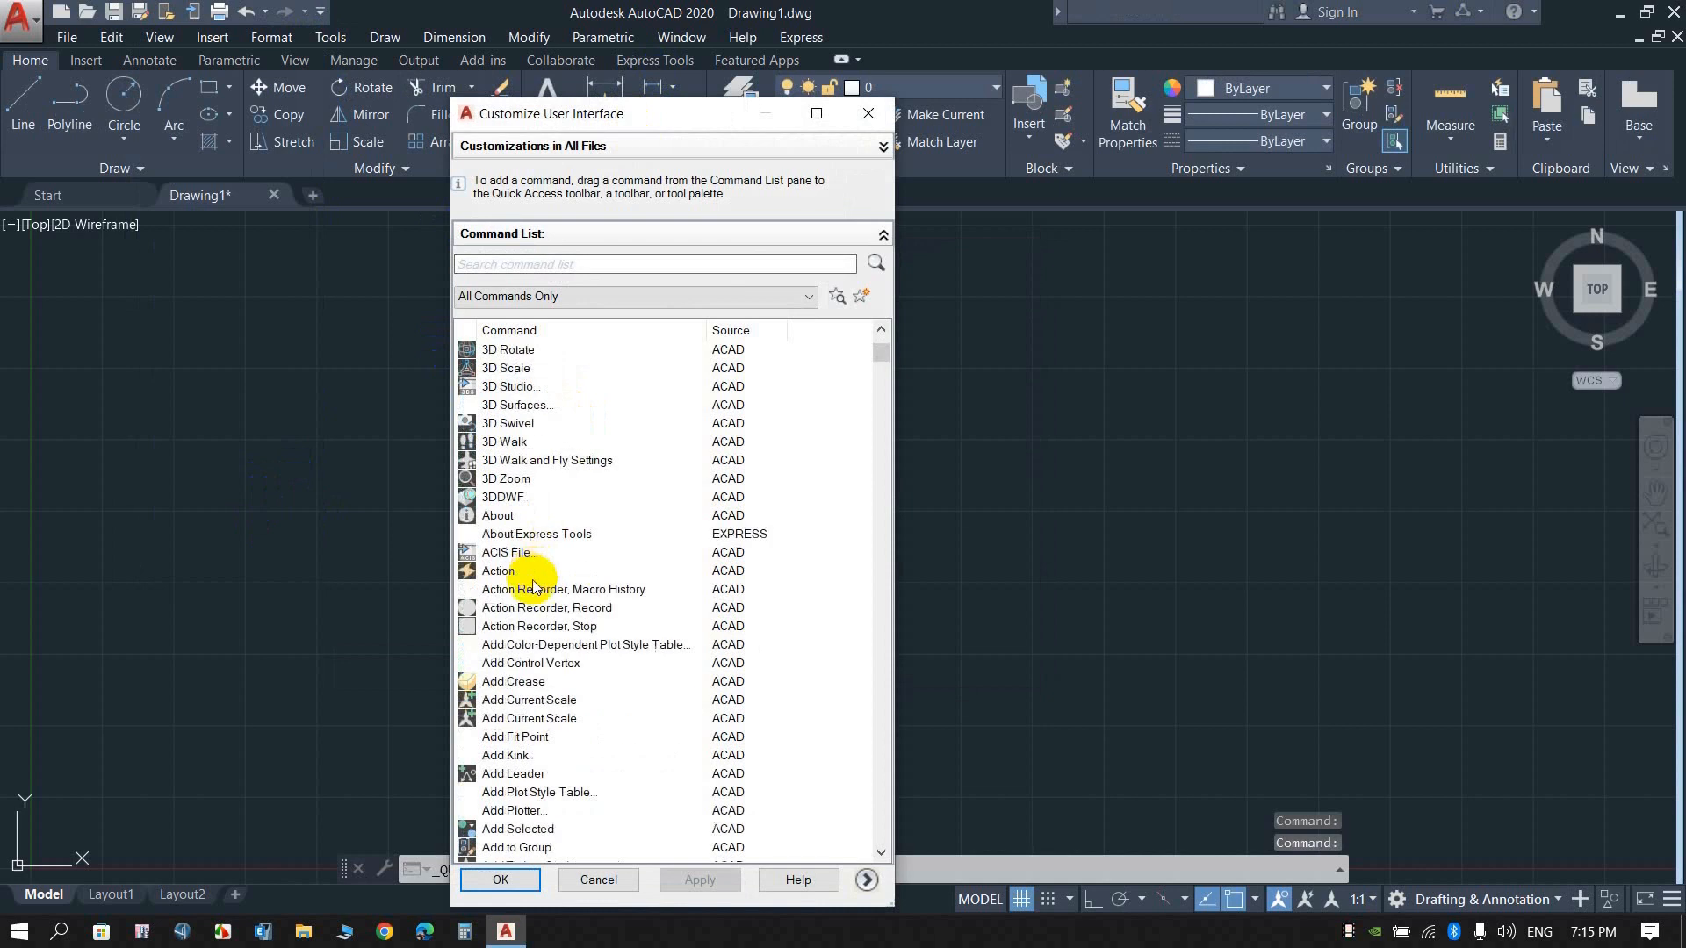
{"action": "scroll", "coordinate": [556, 639], "scroll_direction": "up", "scroll_amount": 1}
{"action": "left_click", "coordinate": [868, 113]}
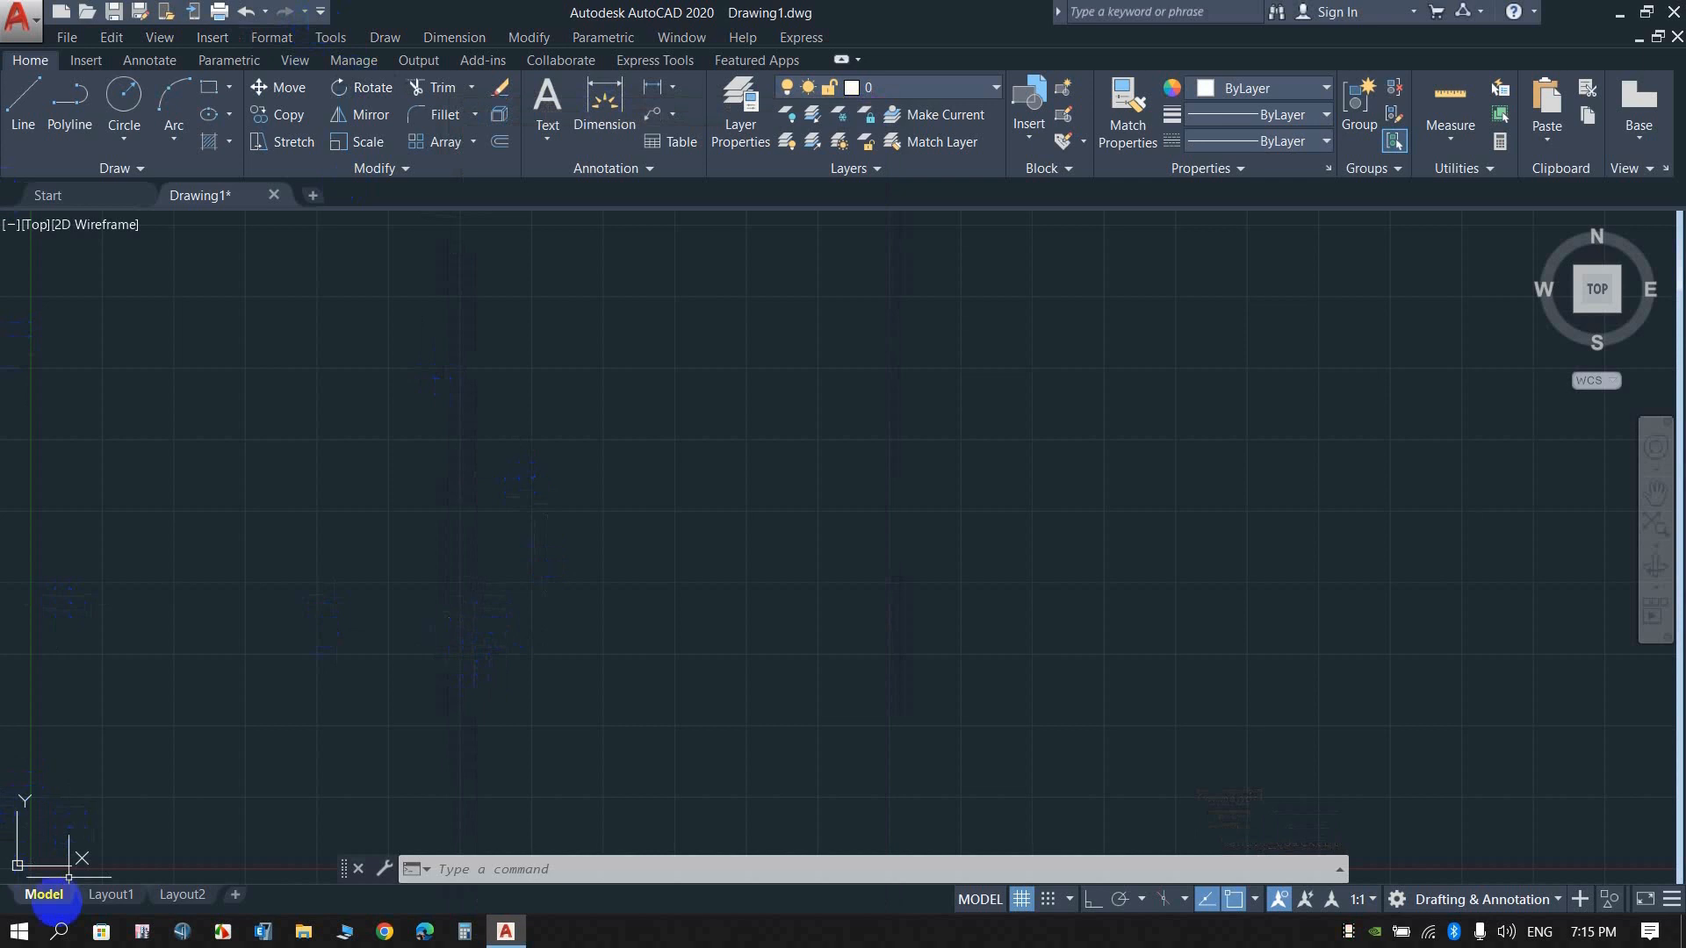
Draw a straight vertical line upward in the drawing area, with Ortho mode turned on.
{"action": "left_click", "coordinate": [13, 113]}
{"action": "left_click", "coordinate": [506, 599]}
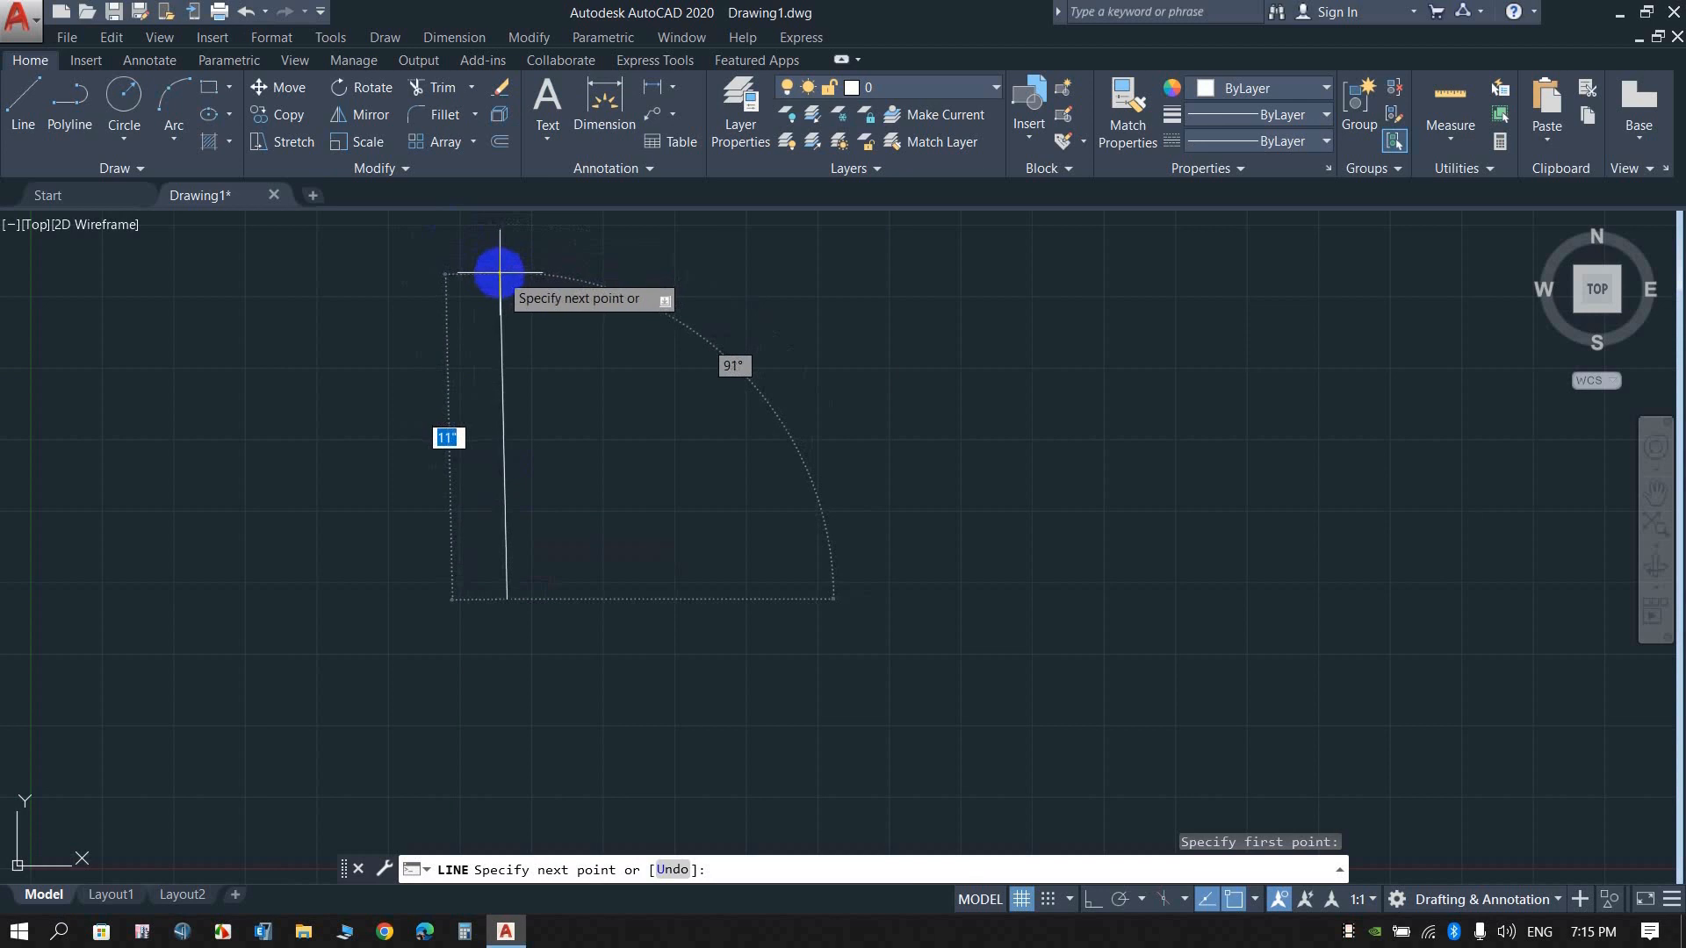
{"action": "key", "text": "F8"}
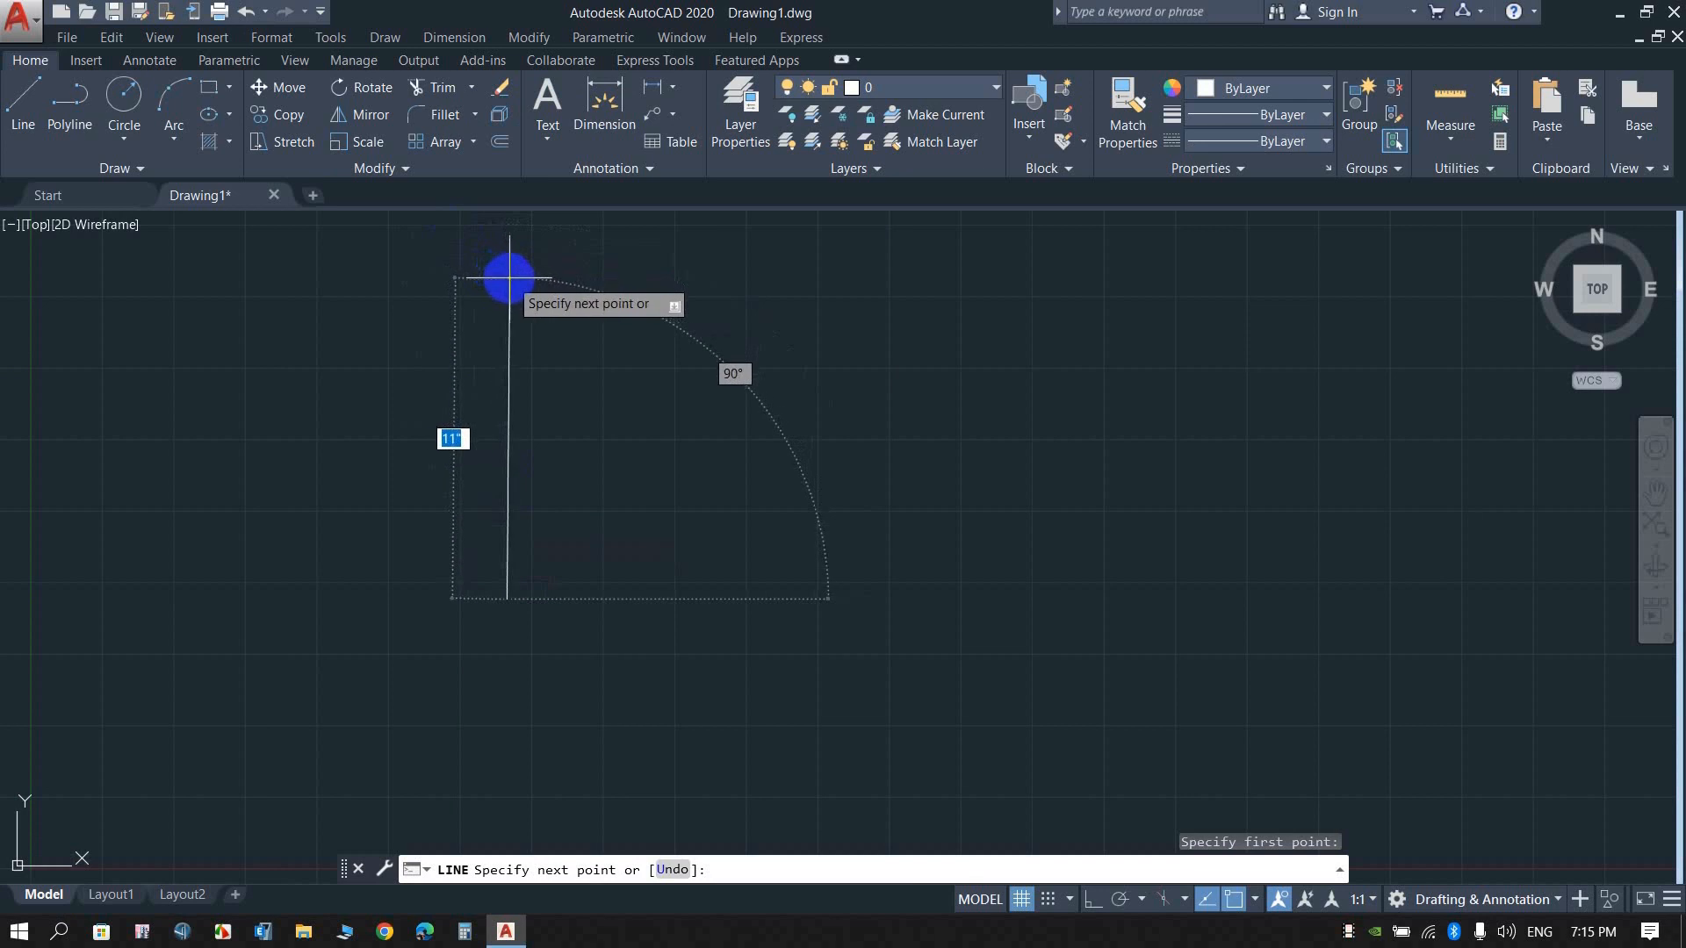
{"action": "left_click", "coordinate": [508, 255]}
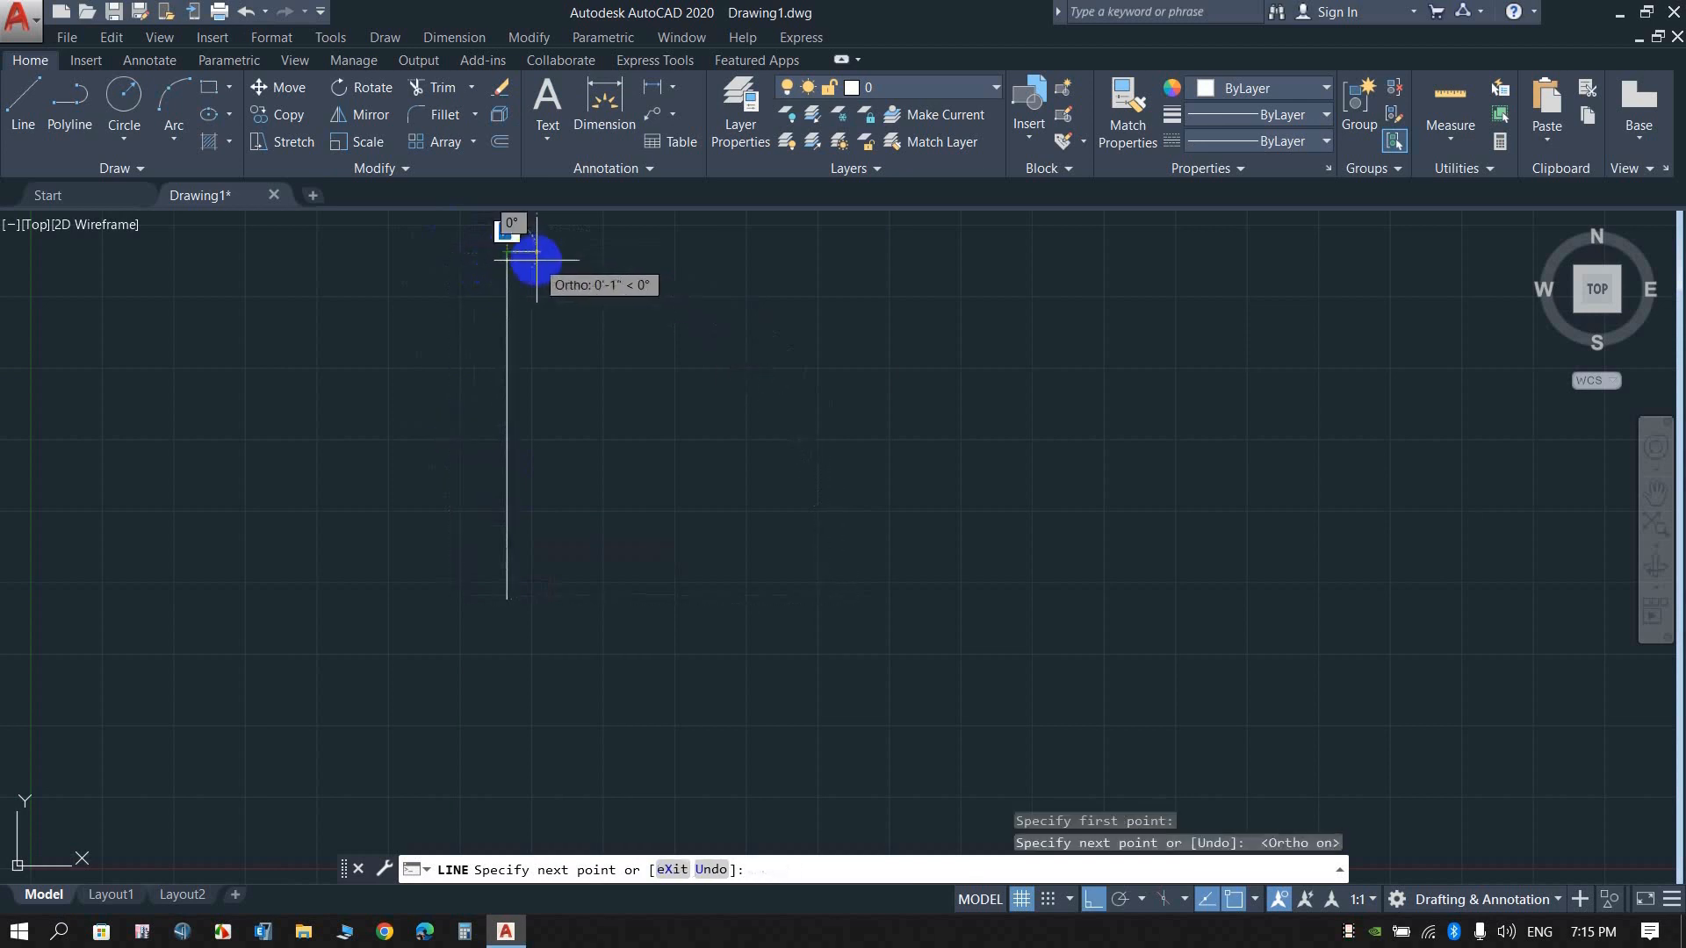
{"action": "key", "text": "Return"}
Draw a horizontal line running right from the lower end of the vertical line.
{"action": "key", "text": "Return"}
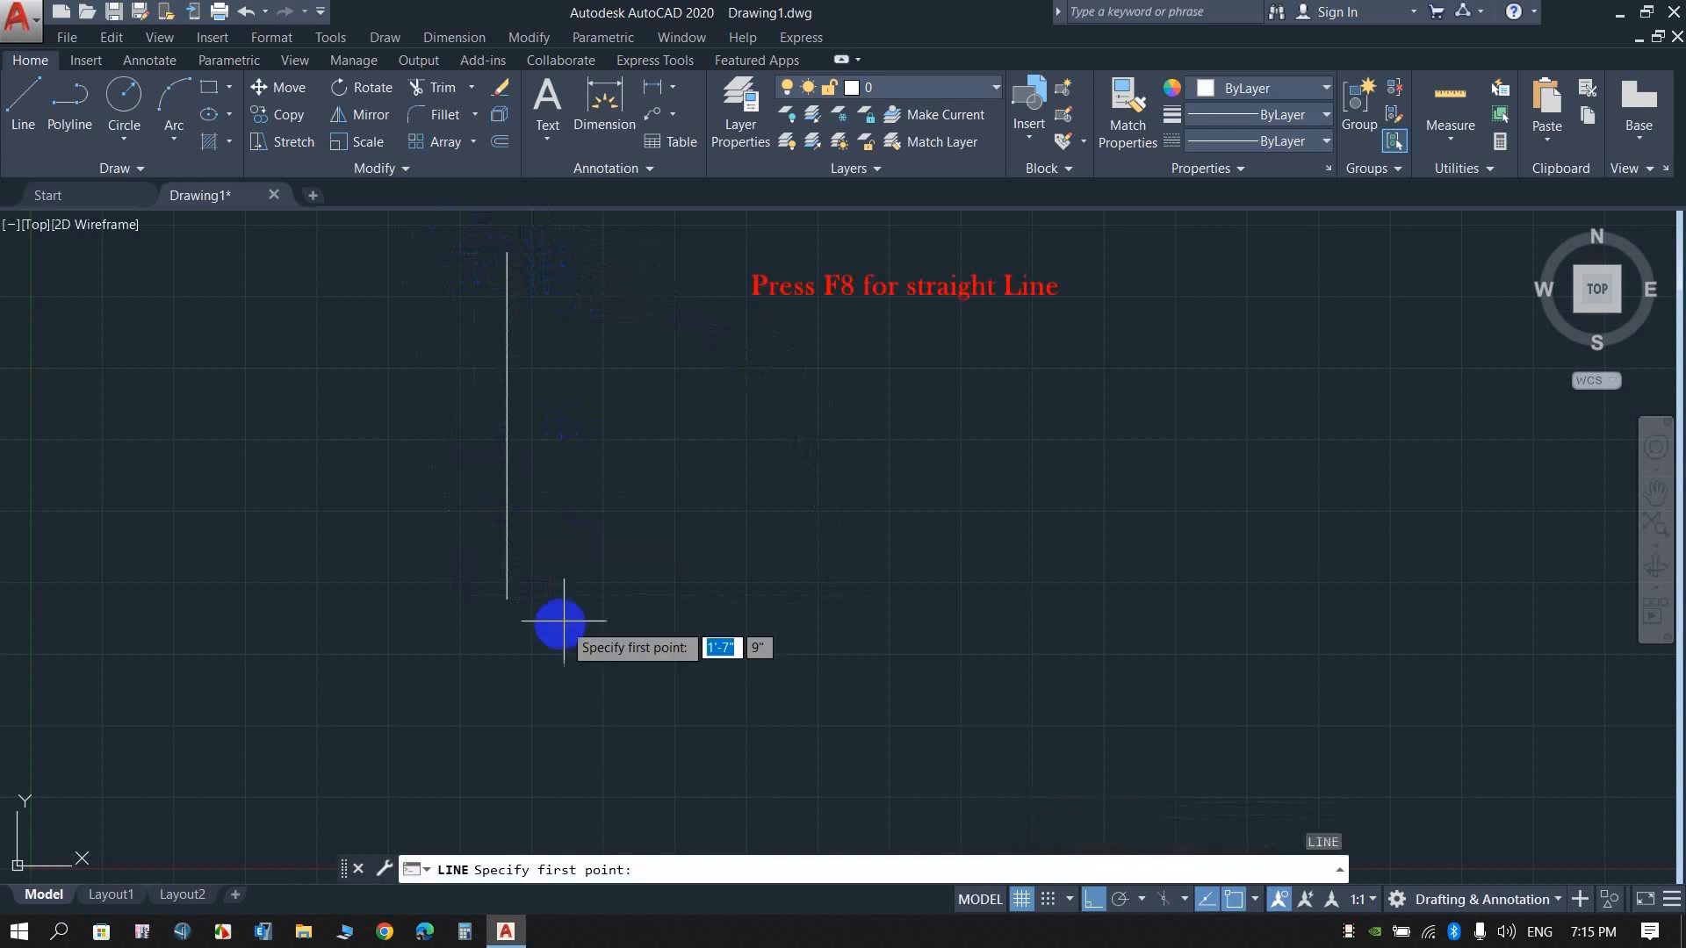
{"action": "left_click", "coordinate": [518, 604]}
{"action": "left_click", "coordinate": [1181, 562]}
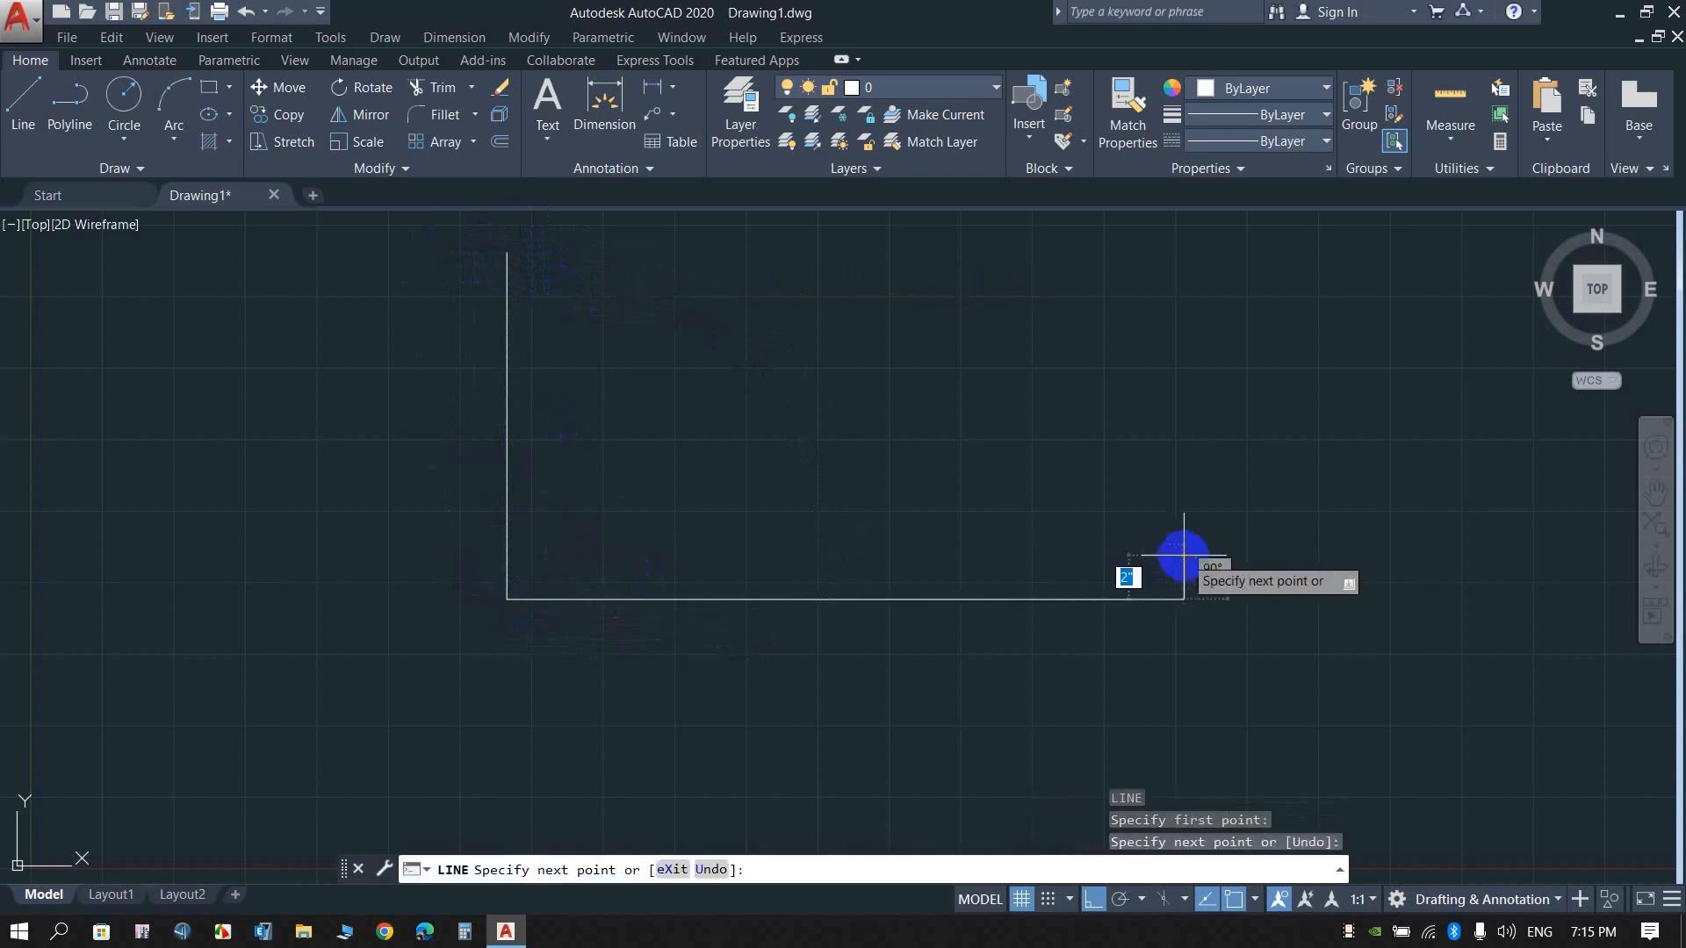
{"action": "key", "text": "Return"}
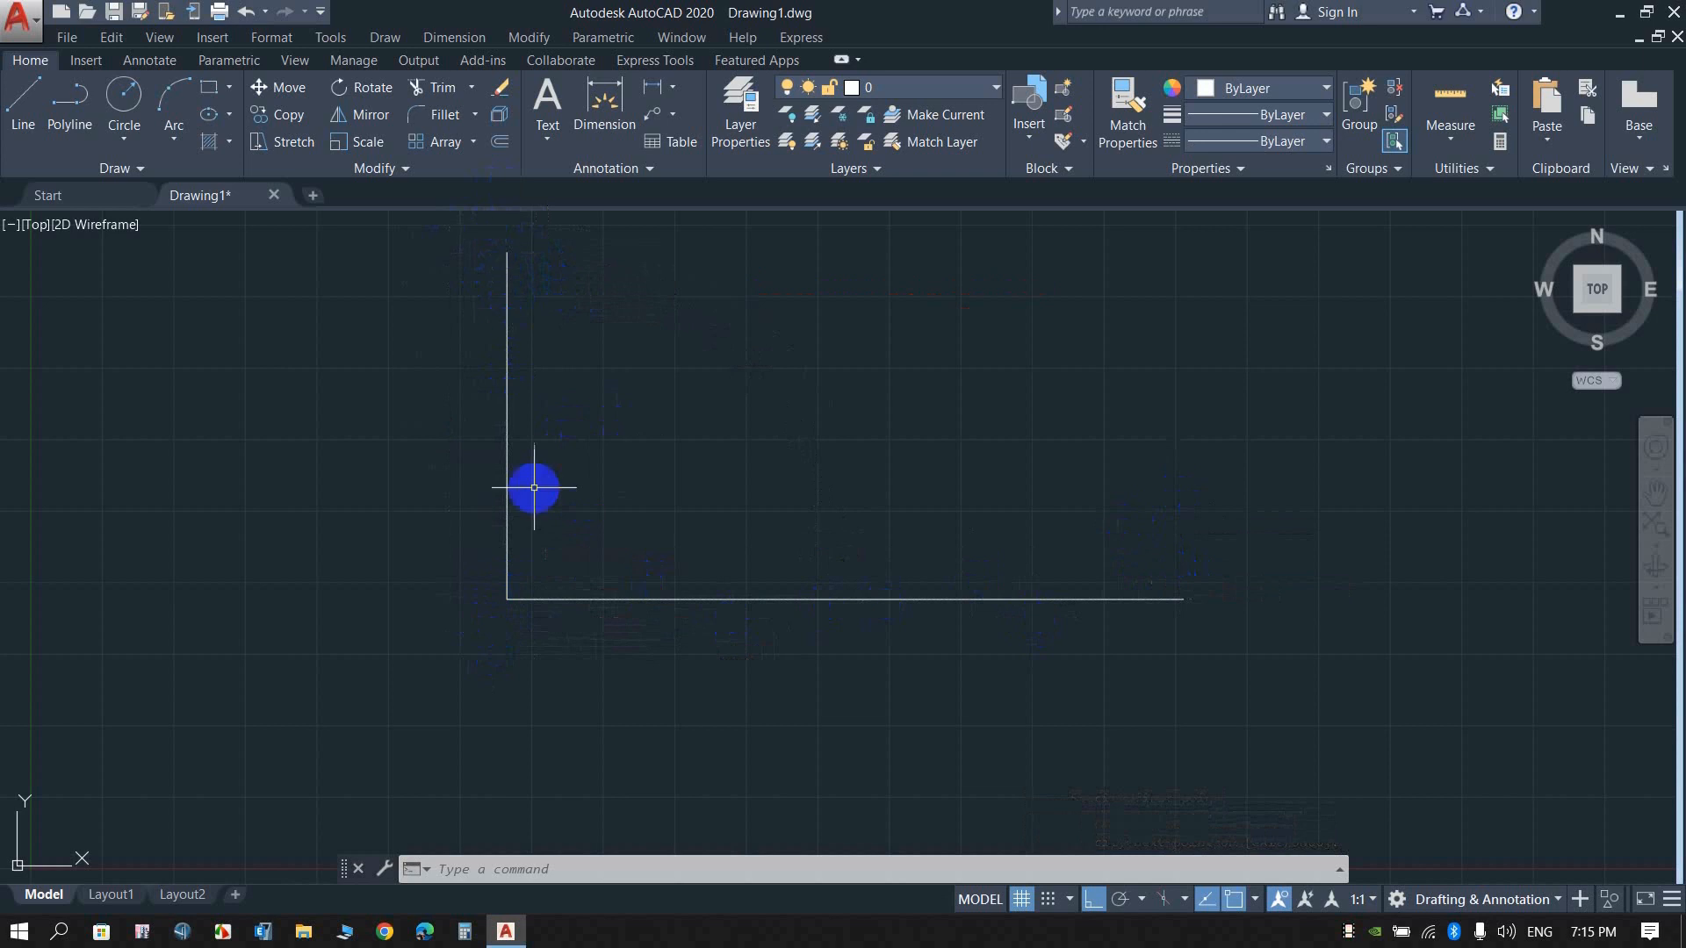
Erase both the vertical and the horizontal line.
{"action": "left_click", "coordinate": [1072, 692]}
{"action": "left_click", "coordinate": [350, 342]}
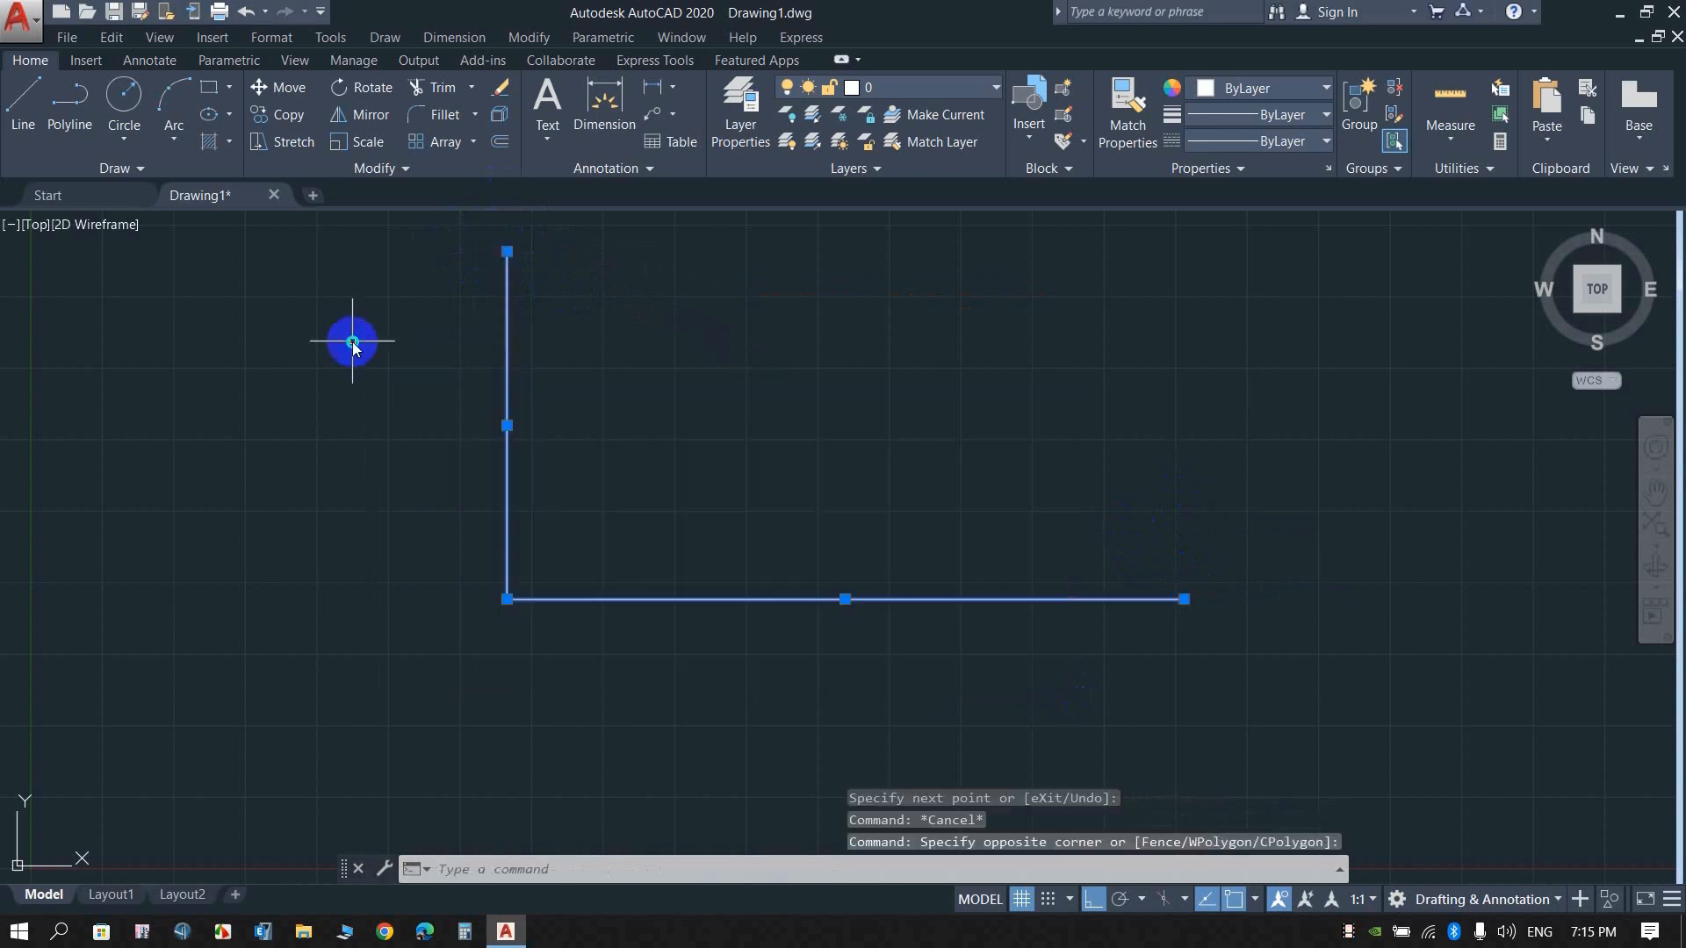
{"action": "right_click", "coordinate": [351, 341]}
{"action": "left_click", "coordinate": [400, 458]}
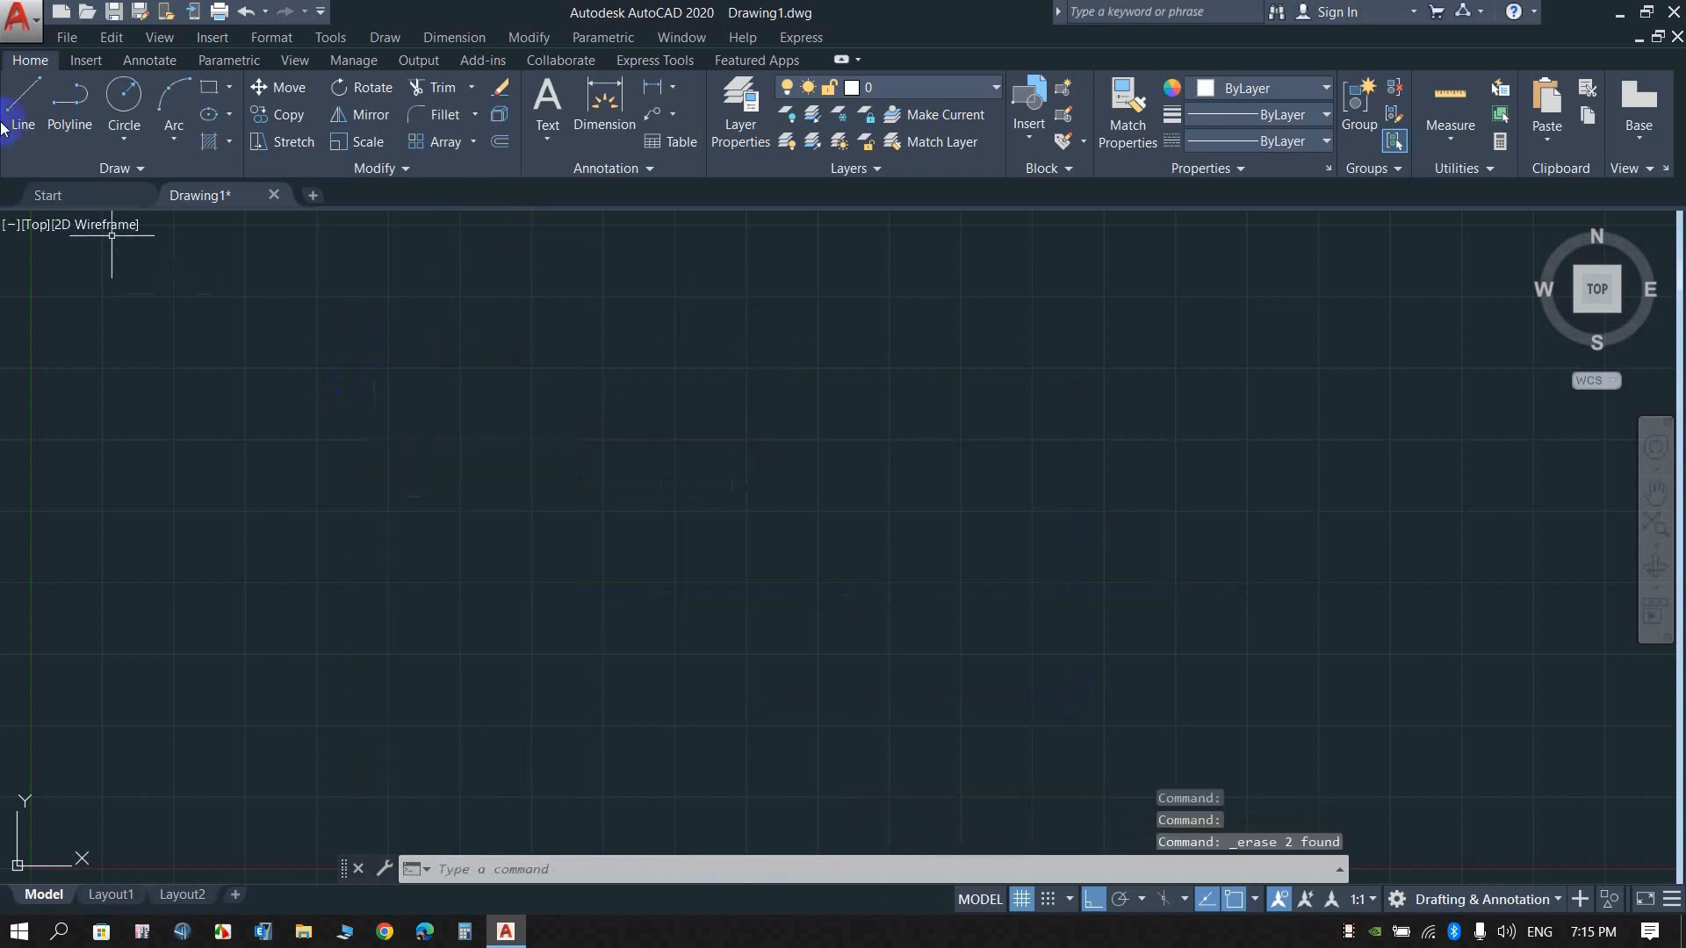
Draw a horizontal line 100 inches long to the right.
{"action": "left_click", "coordinate": [24, 101]}
{"action": "left_click", "coordinate": [412, 369]}
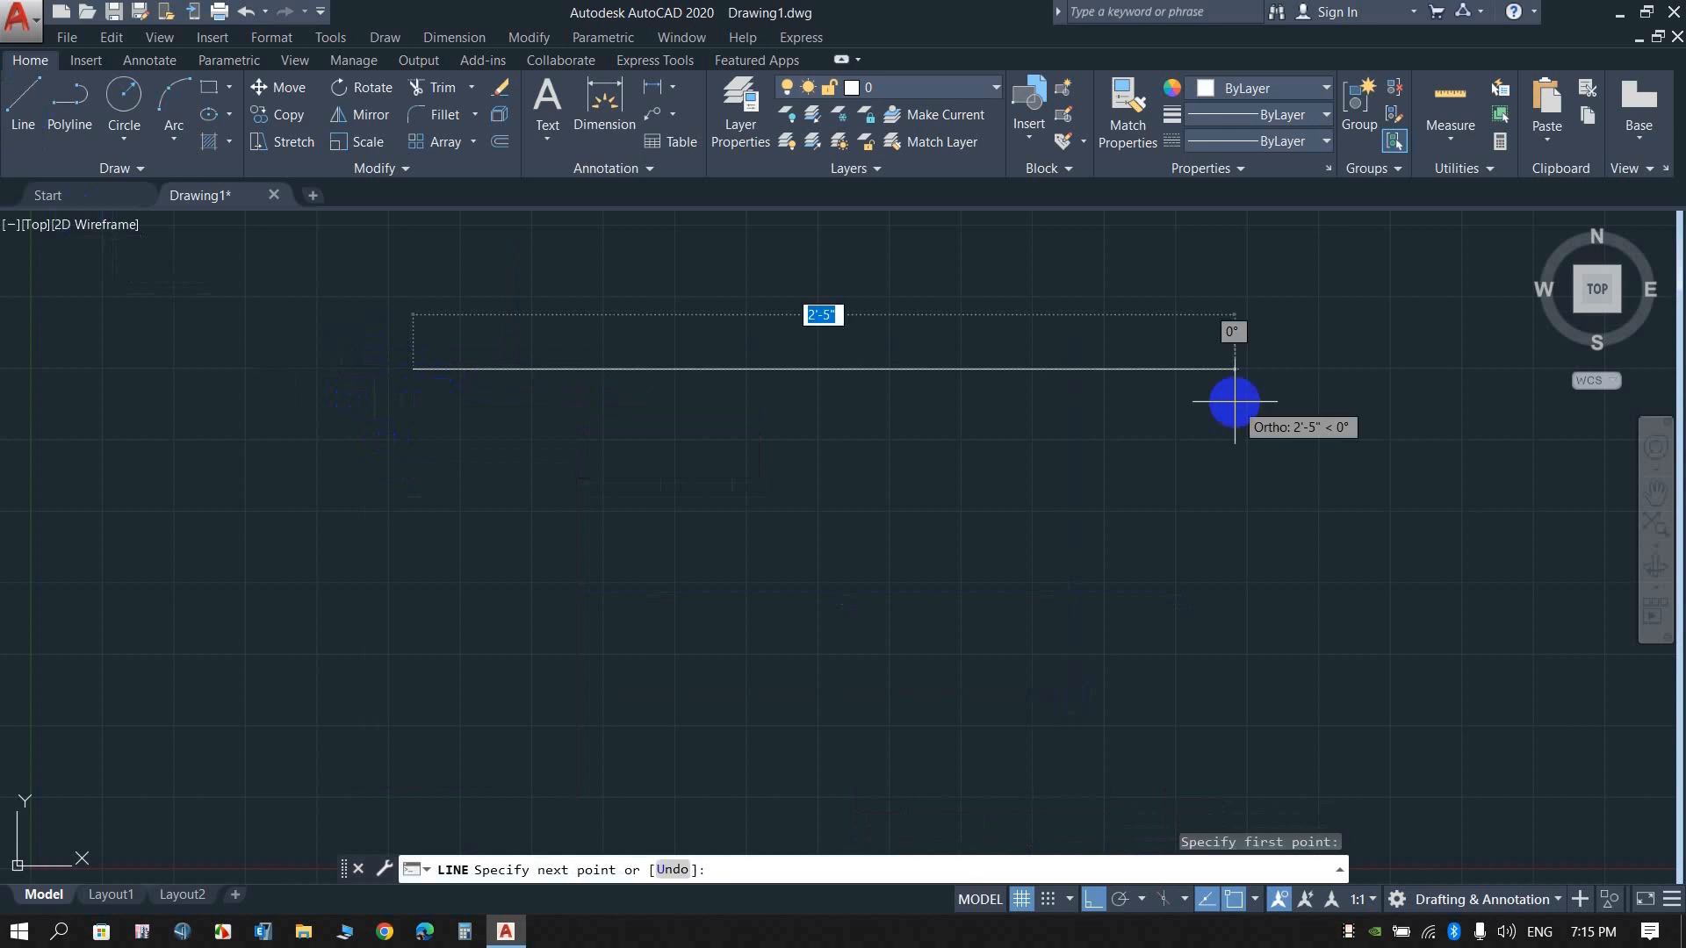
{"action": "type", "text": "1"}
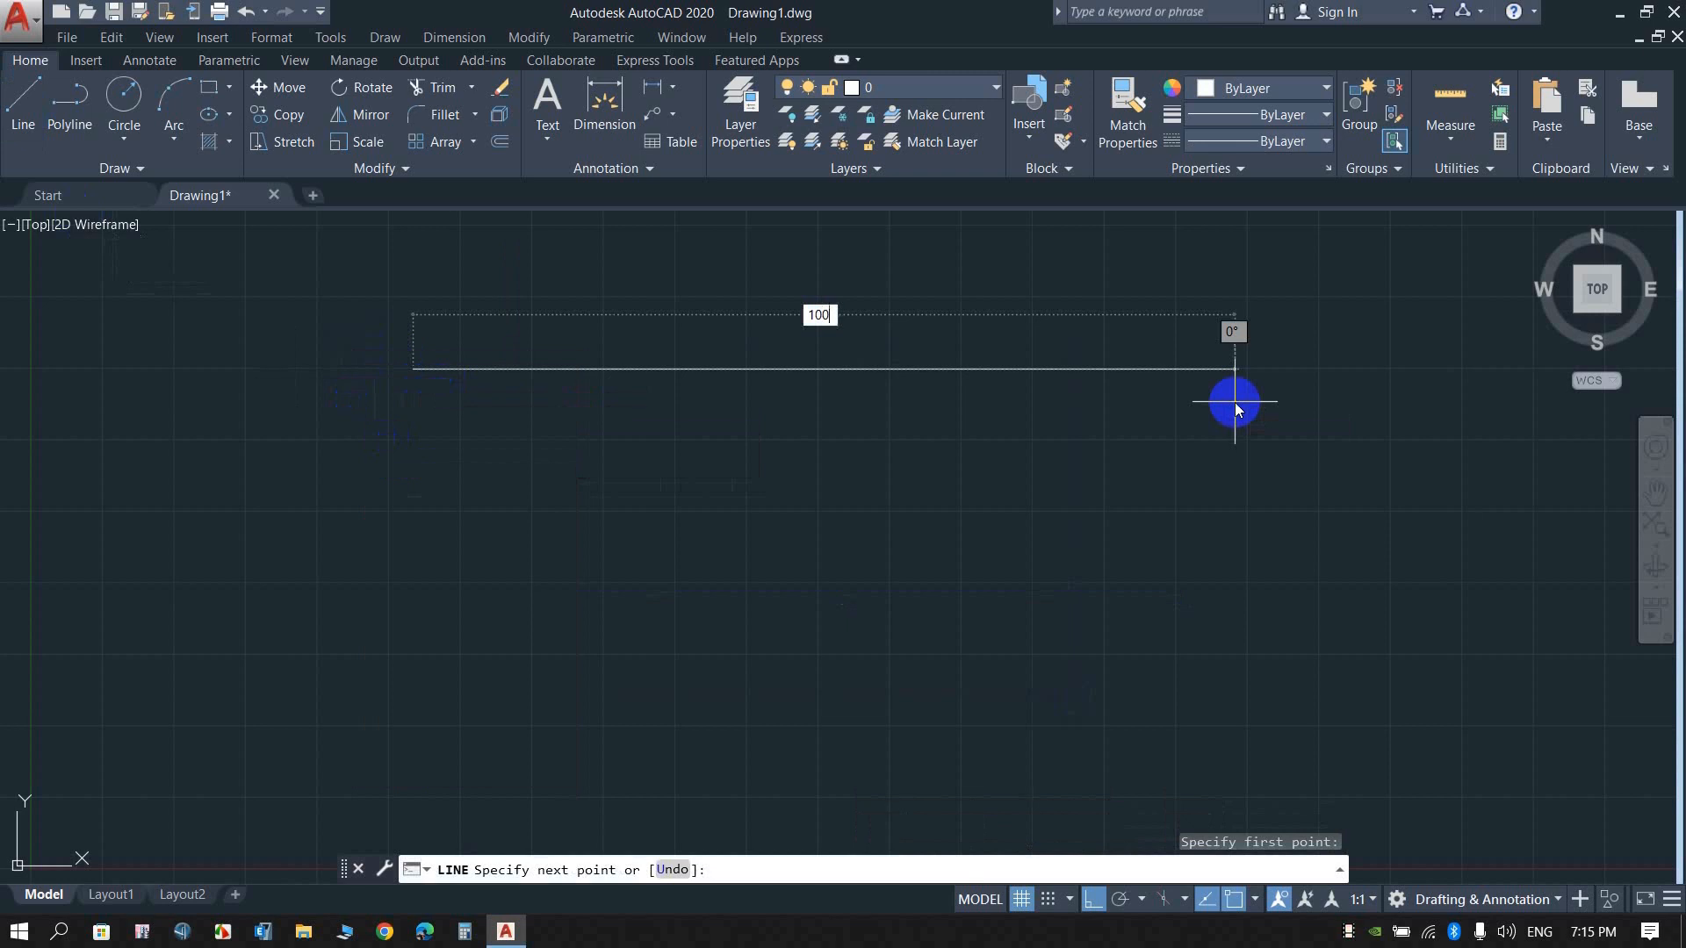
{"action": "type", "text": "00"}
{"action": "key", "text": "Return"}
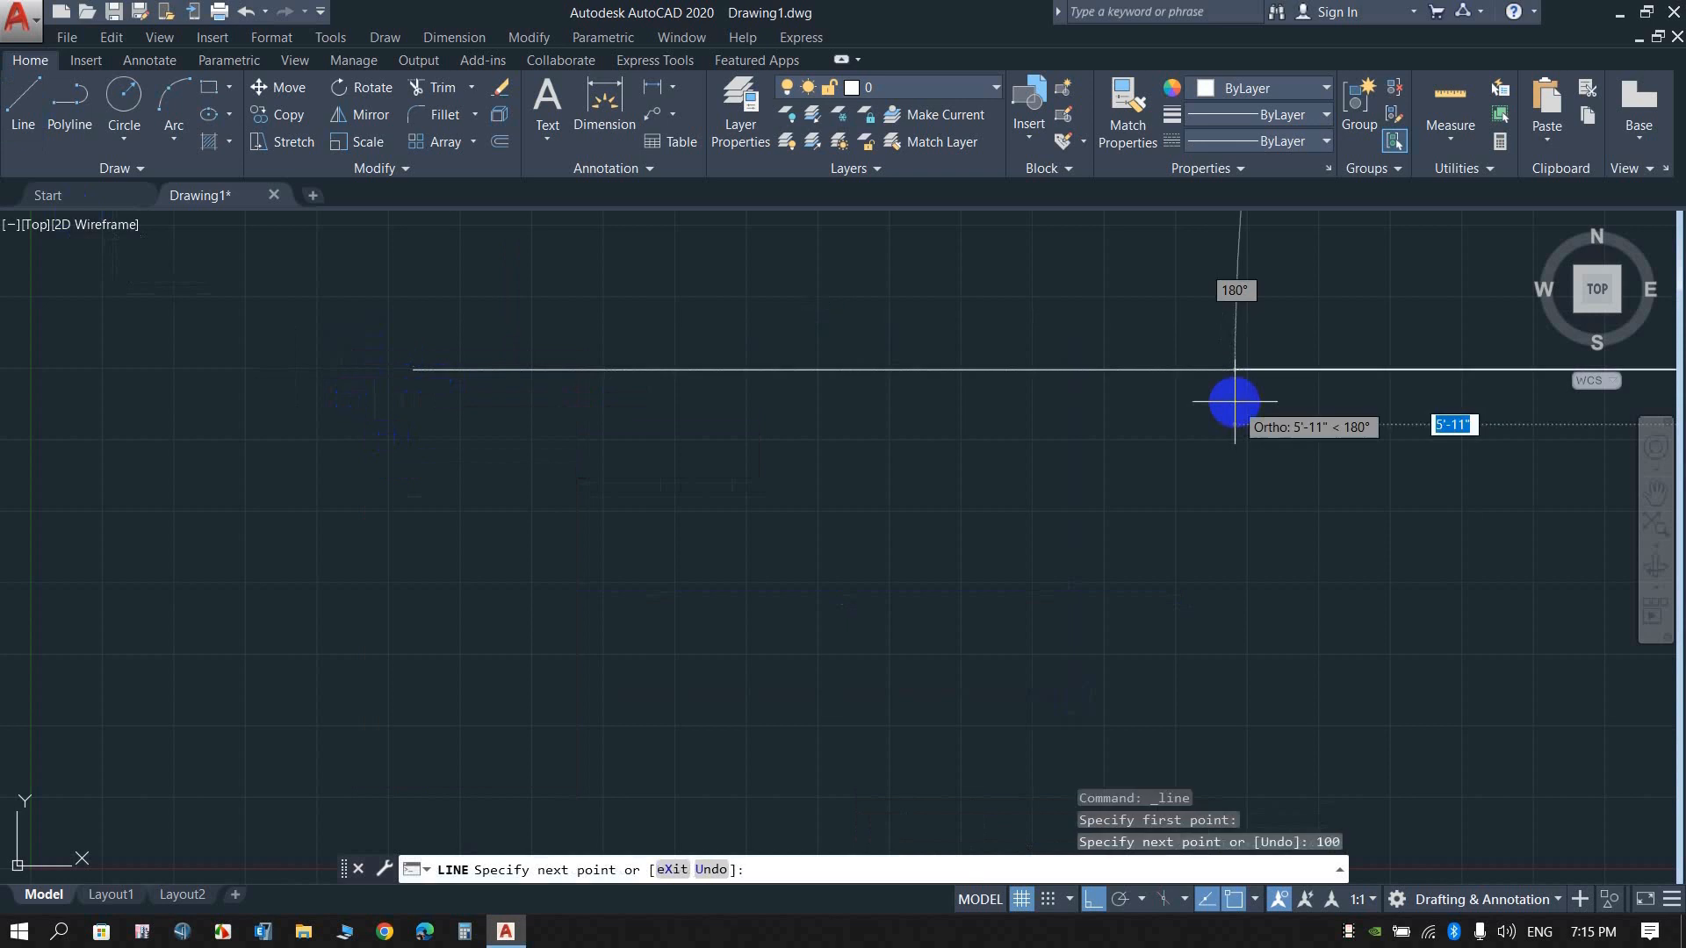
{"action": "key", "text": "Return"}
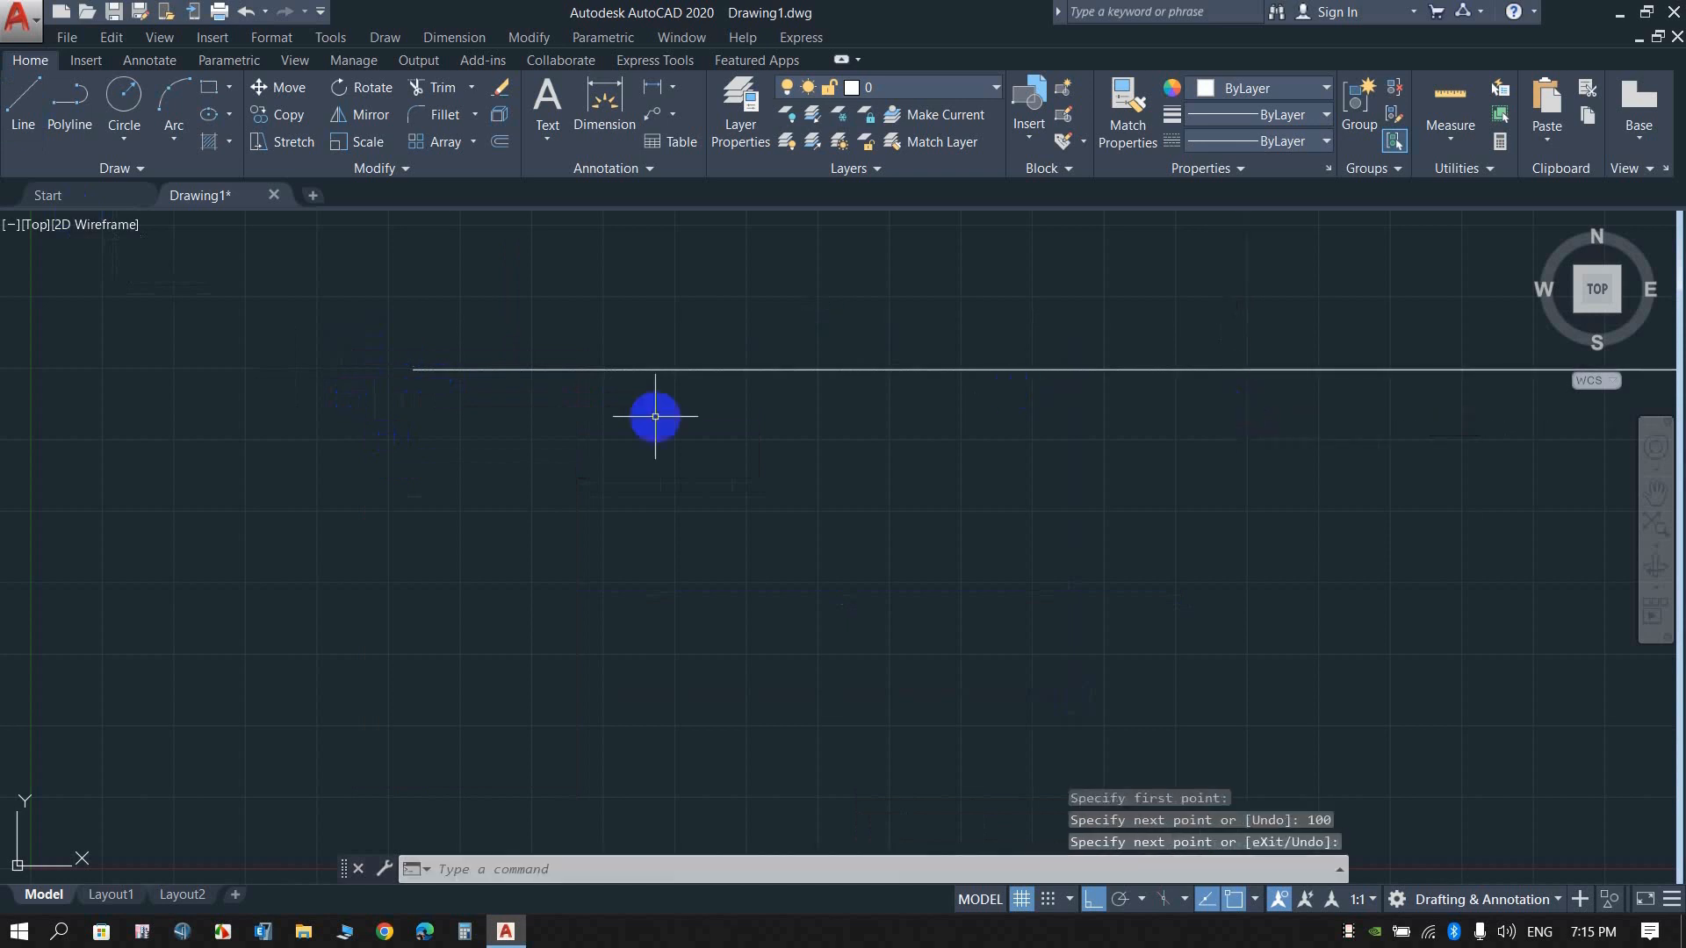
{"action": "scroll", "coordinate": [606, 415], "scroll_direction": "down", "scroll_amount": 3}
{"action": "scroll", "coordinate": [761, 403], "scroll_direction": "up", "scroll_amount": 5}
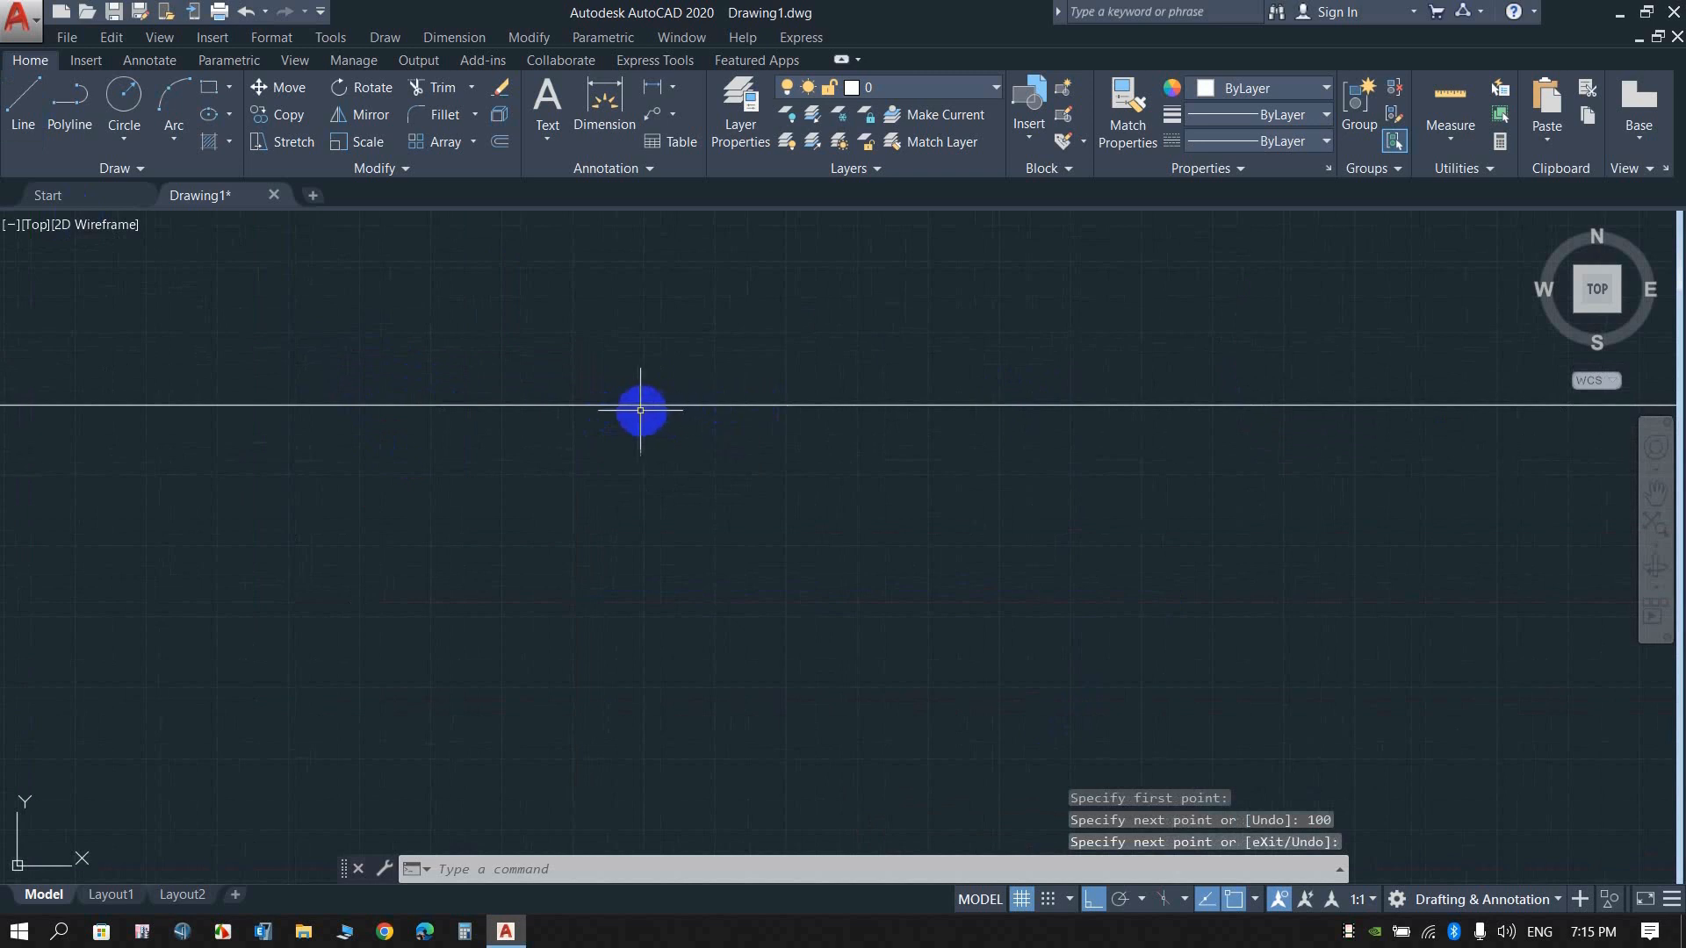
{"action": "scroll", "coordinate": [627, 408], "scroll_direction": "down", "scroll_amount": 3}
{"action": "scroll", "coordinate": [233, 560], "scroll_direction": "up", "scroll_amount": 4}
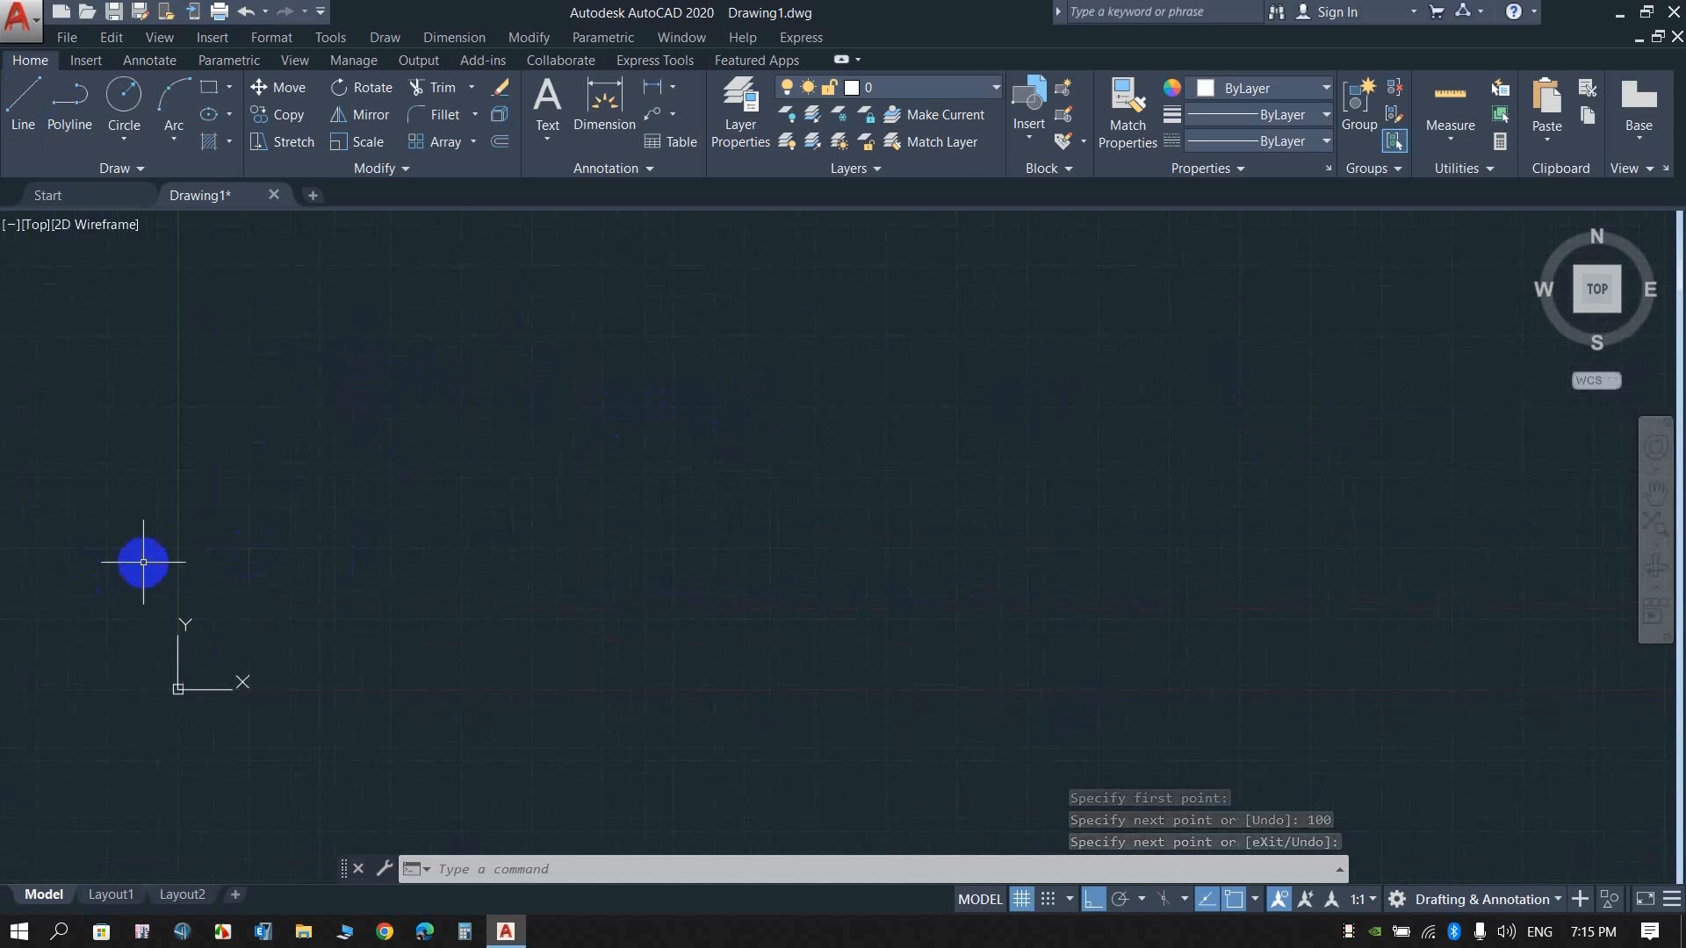
{"action": "scroll", "coordinate": [330, 627], "scroll_direction": "up", "scroll_amount": 4}
{"action": "scroll", "coordinate": [57, 778], "scroll_direction": "down", "scroll_amount": 6}
{"action": "scroll", "coordinate": [14, 783], "scroll_direction": "up", "scroll_amount": 6}
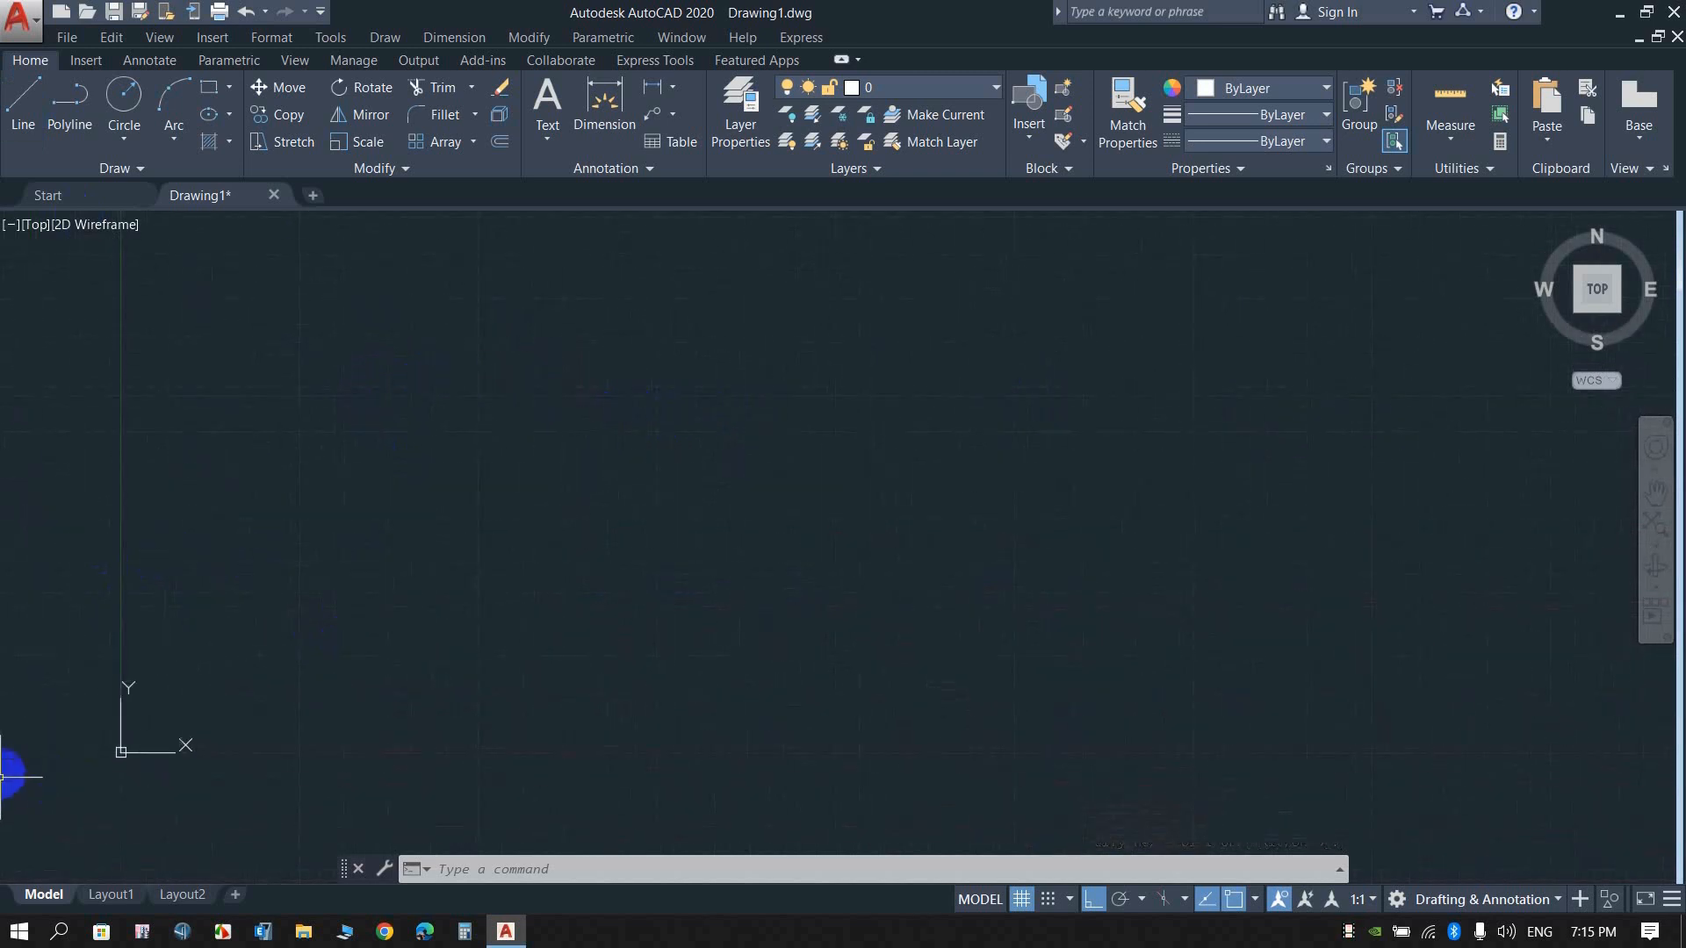
Examine the 100-inch horizontal line and its ends at different magnifications.
{"action": "scroll", "coordinate": [413, 624], "scroll_direction": "up", "scroll_amount": 5}
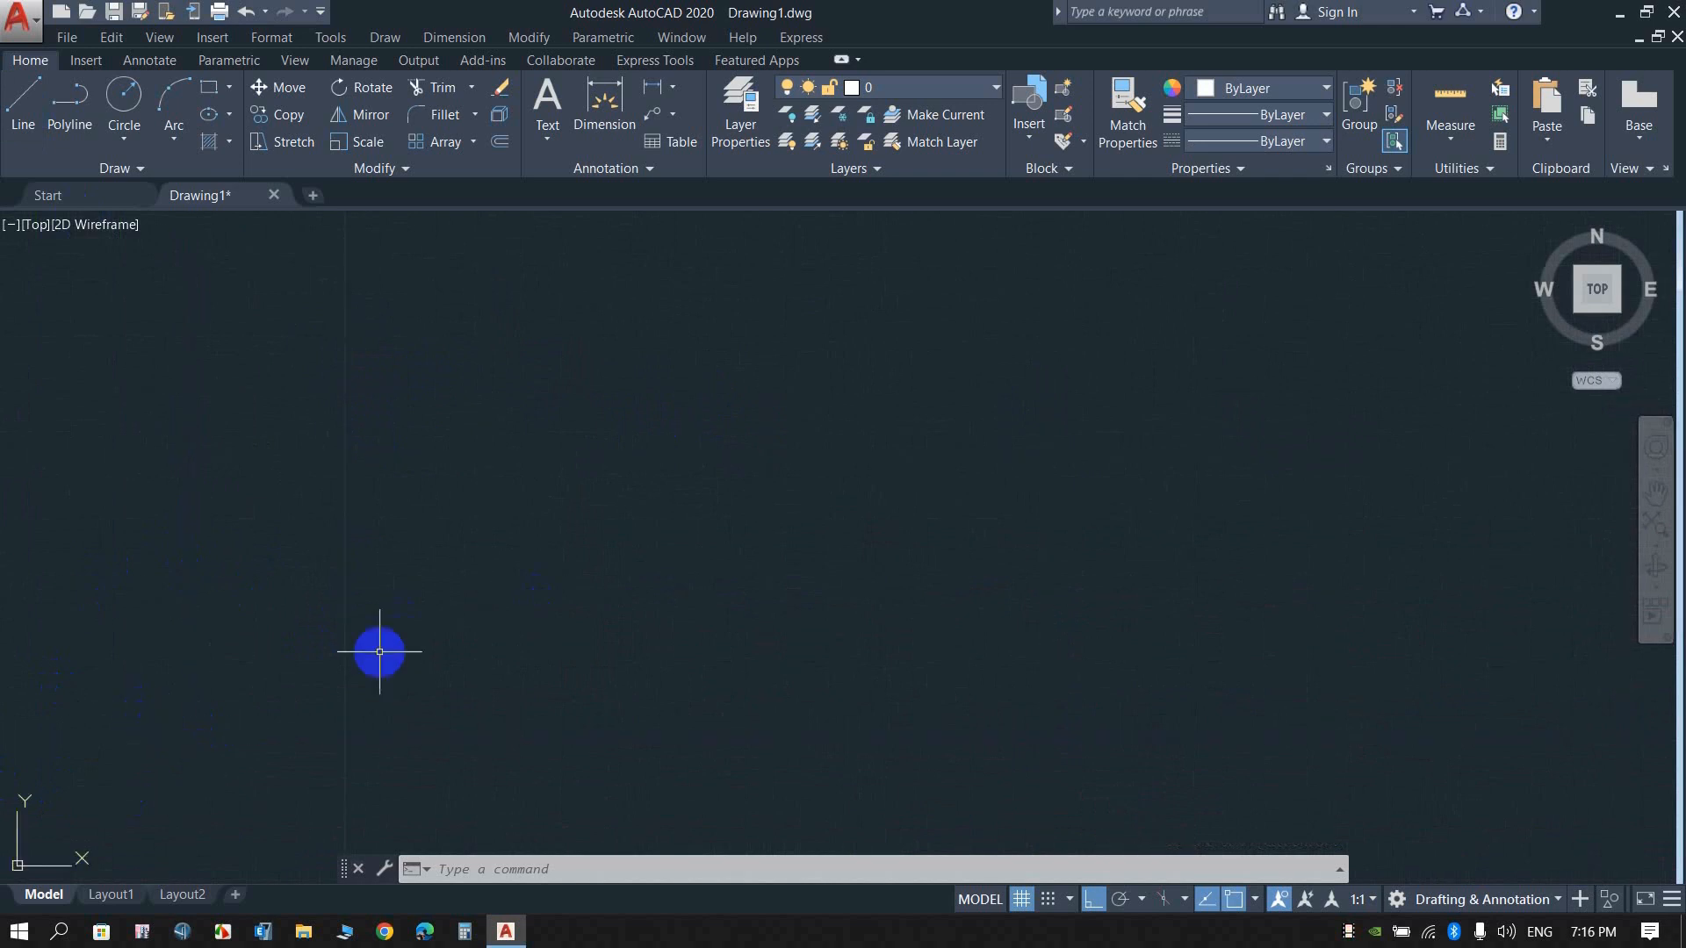
{"action": "scroll", "coordinate": [272, 736], "scroll_direction": "down", "scroll_amount": 4}
{"action": "scroll", "coordinate": [671, 646], "scroll_direction": "down", "scroll_amount": 6}
{"action": "scroll", "coordinate": [1007, 409], "scroll_direction": "up", "scroll_amount": 7}
{"action": "scroll", "coordinate": [391, 738], "scroll_direction": "down", "scroll_amount": 5}
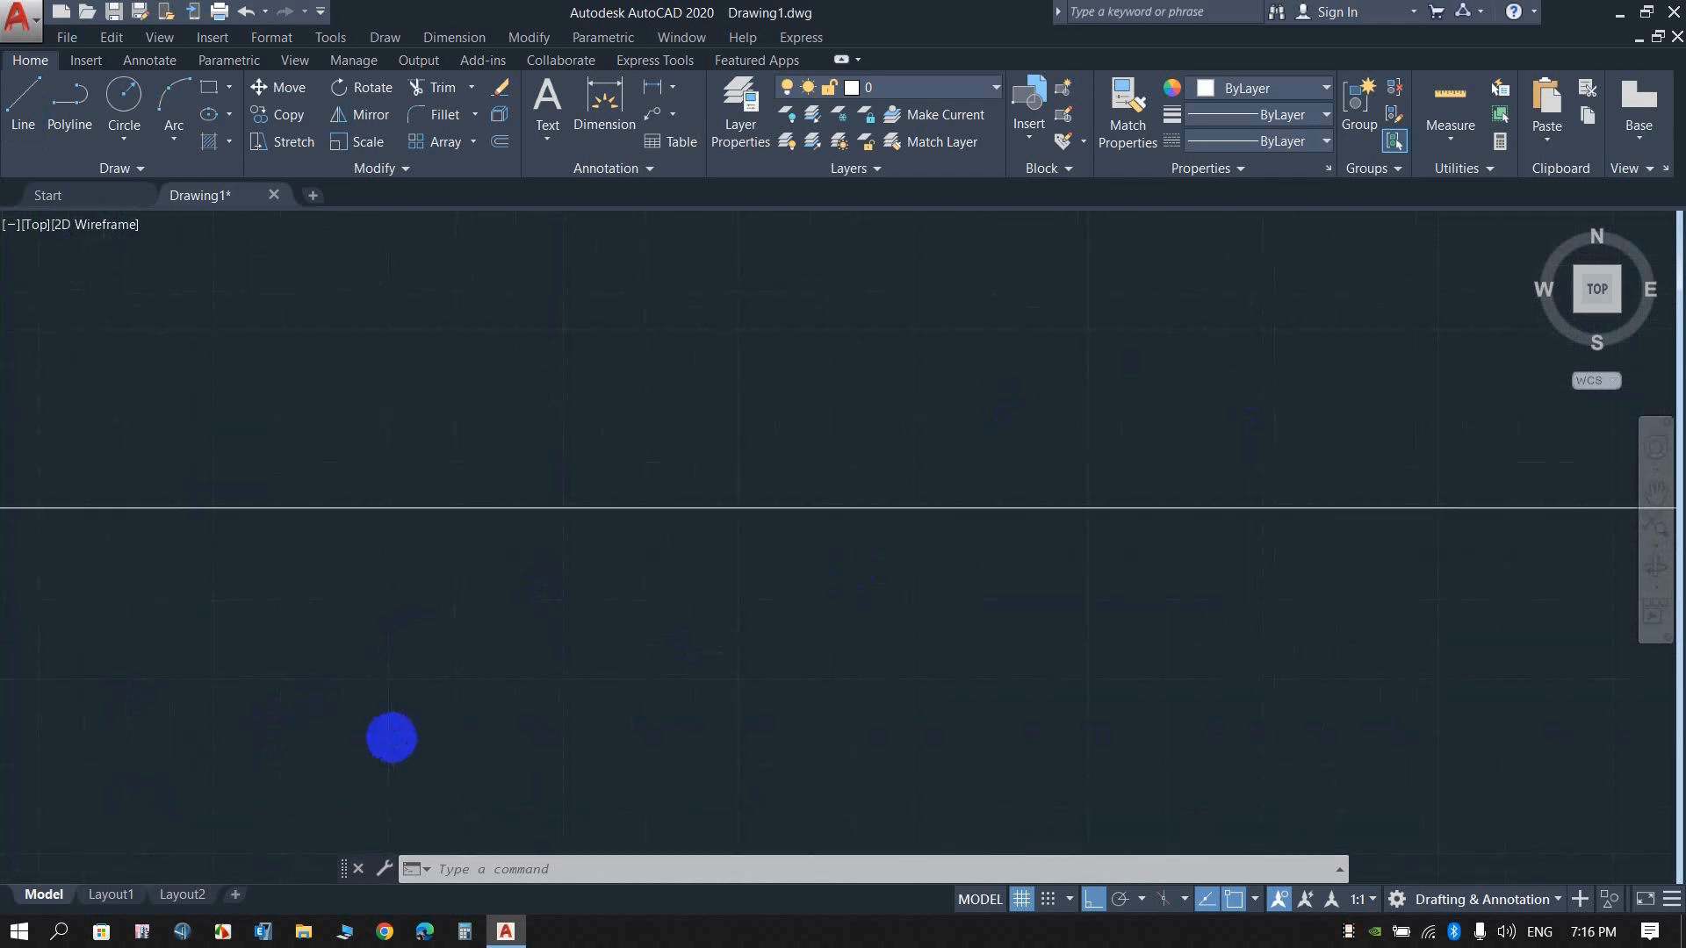
{"action": "scroll", "coordinate": [660, 624], "scroll_direction": "down", "scroll_amount": 2}
{"action": "scroll", "coordinate": [457, 613], "scroll_direction": "down", "scroll_amount": 6}
{"action": "scroll", "coordinate": [781, 605], "scroll_direction": "up", "scroll_amount": 6}
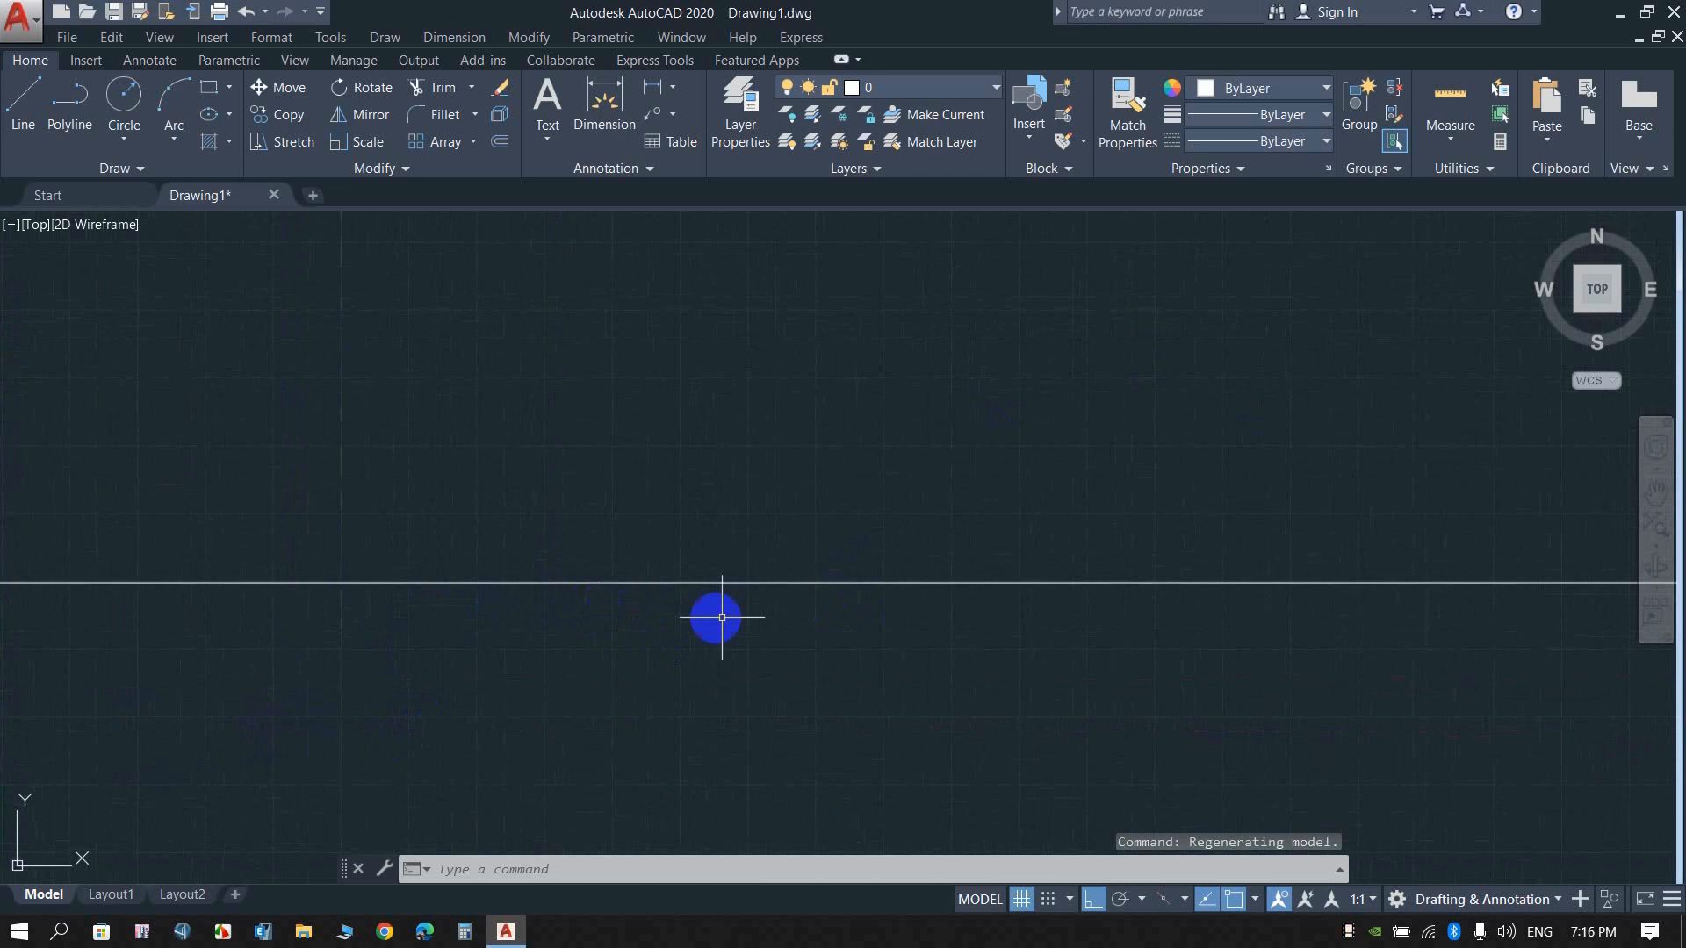
{"action": "scroll", "coordinate": [941, 583], "scroll_direction": "down", "scroll_amount": 4}
{"action": "scroll", "coordinate": [936, 571], "scroll_direction": "up", "scroll_amount": 3}
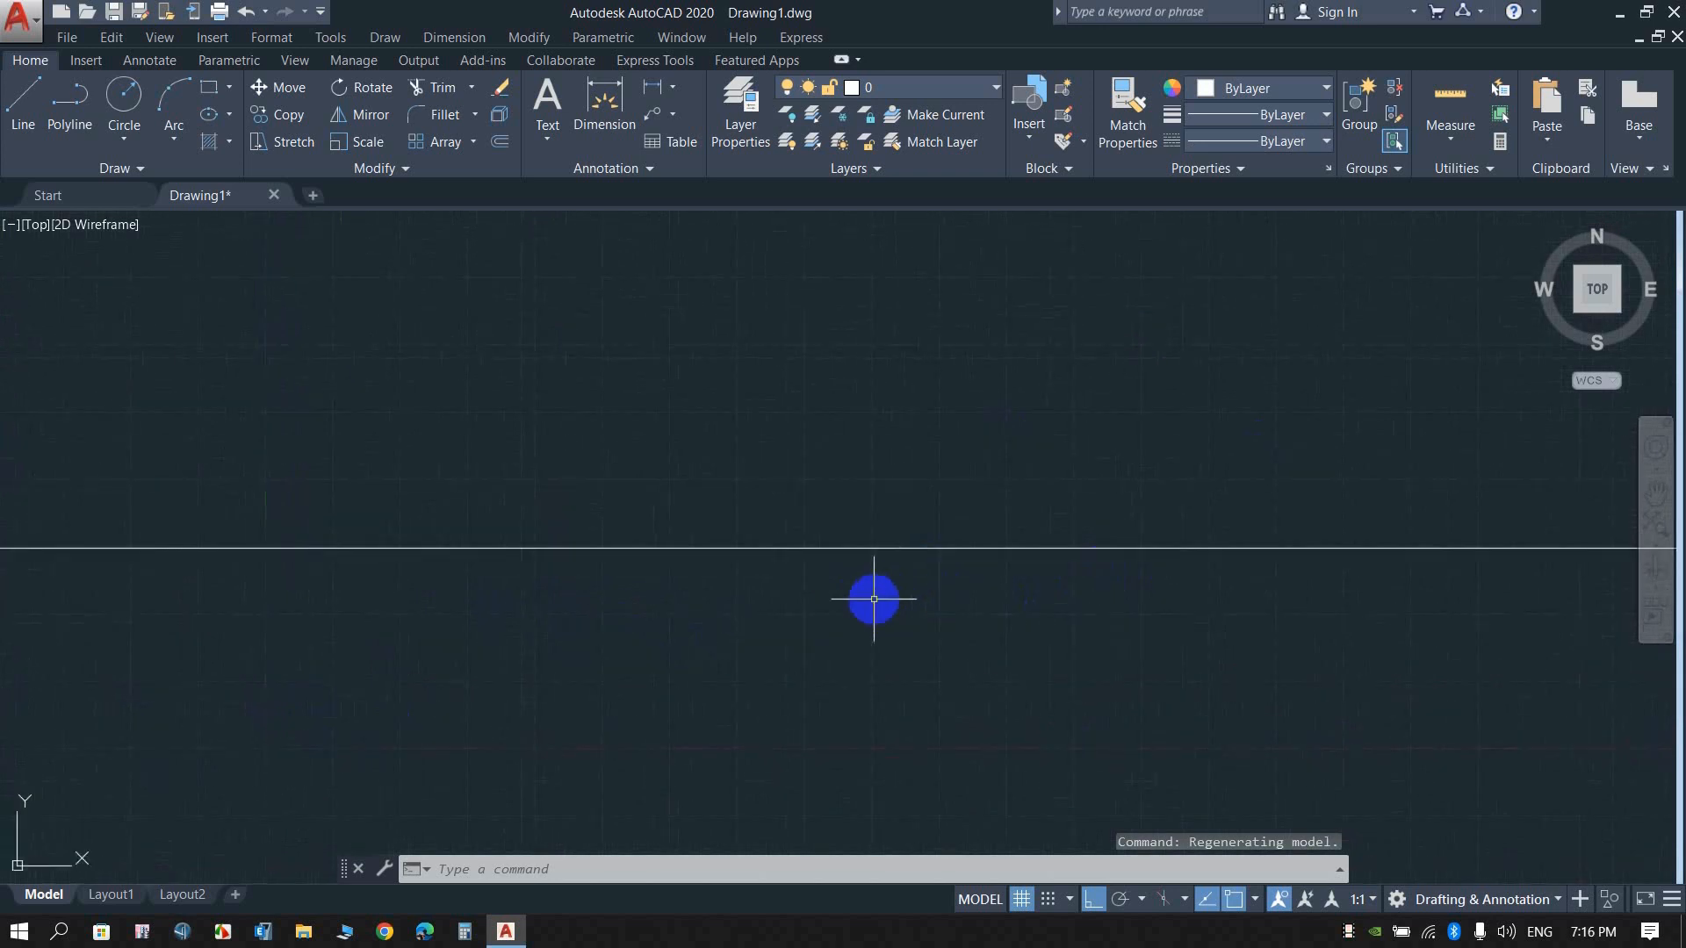
{"action": "scroll", "coordinate": [877, 594], "scroll_direction": "down", "scroll_amount": 1}
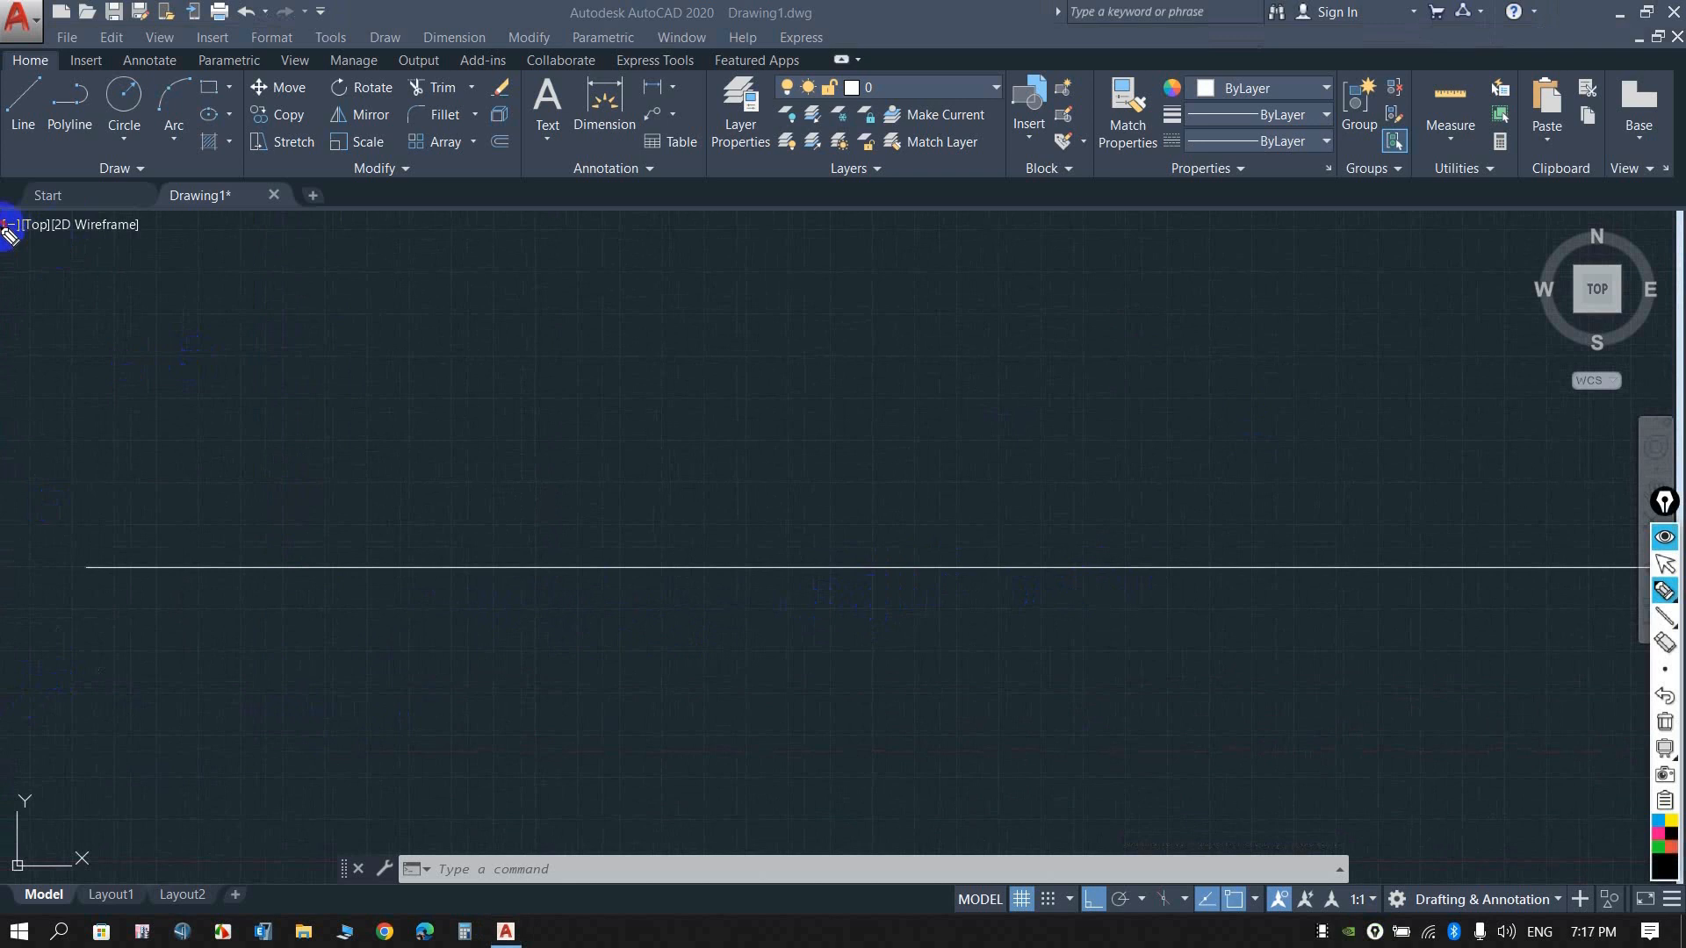
{"action": "mouse_move", "coordinate": [2, 229]}
{"action": "left_mouse_down"}
{"action": "mouse_move", "coordinate": [1610, 234]}
{"action": "mouse_move", "coordinate": [1673, 773]}
{"action": "mouse_move", "coordinate": [1546, 825]}
{"action": "mouse_move", "coordinate": [1291, 830]}
{"action": "mouse_move", "coordinate": [557, 766]}
{"action": "mouse_move", "coordinate": [281, 795]}
{"action": "mouse_move", "coordinate": [8, 620]}
{"action": "mouse_move", "coordinate": [9, 229]}
{"action": "left_mouse_up"}
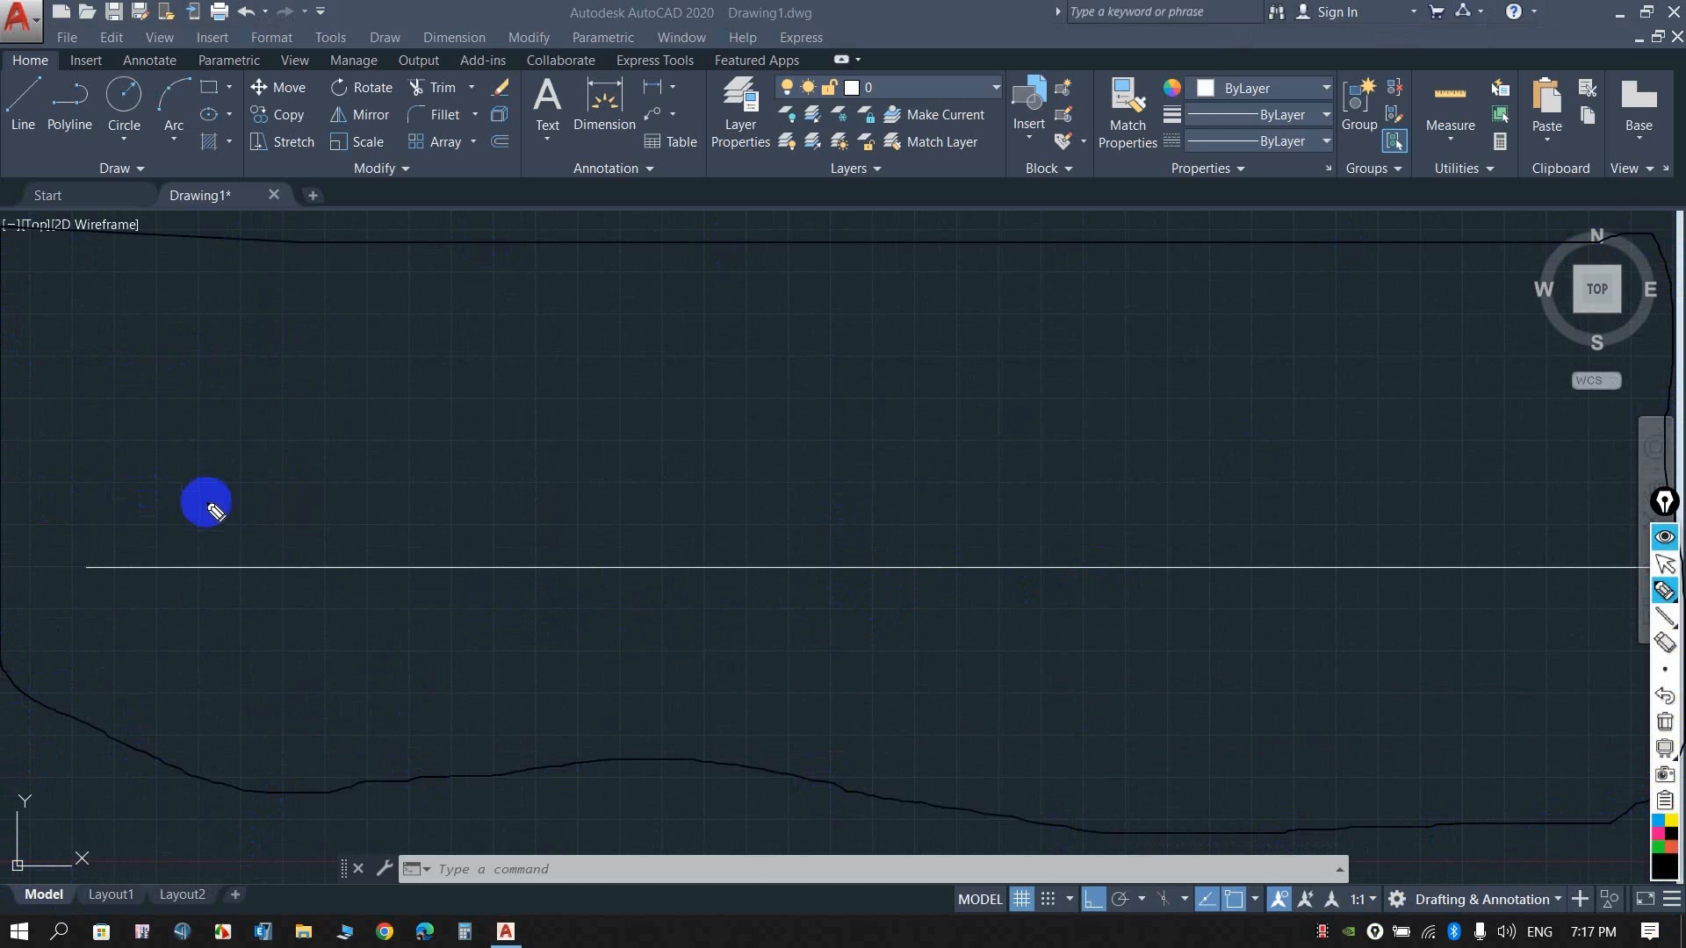
{"action": "left_click", "coordinate": [1664, 722]}
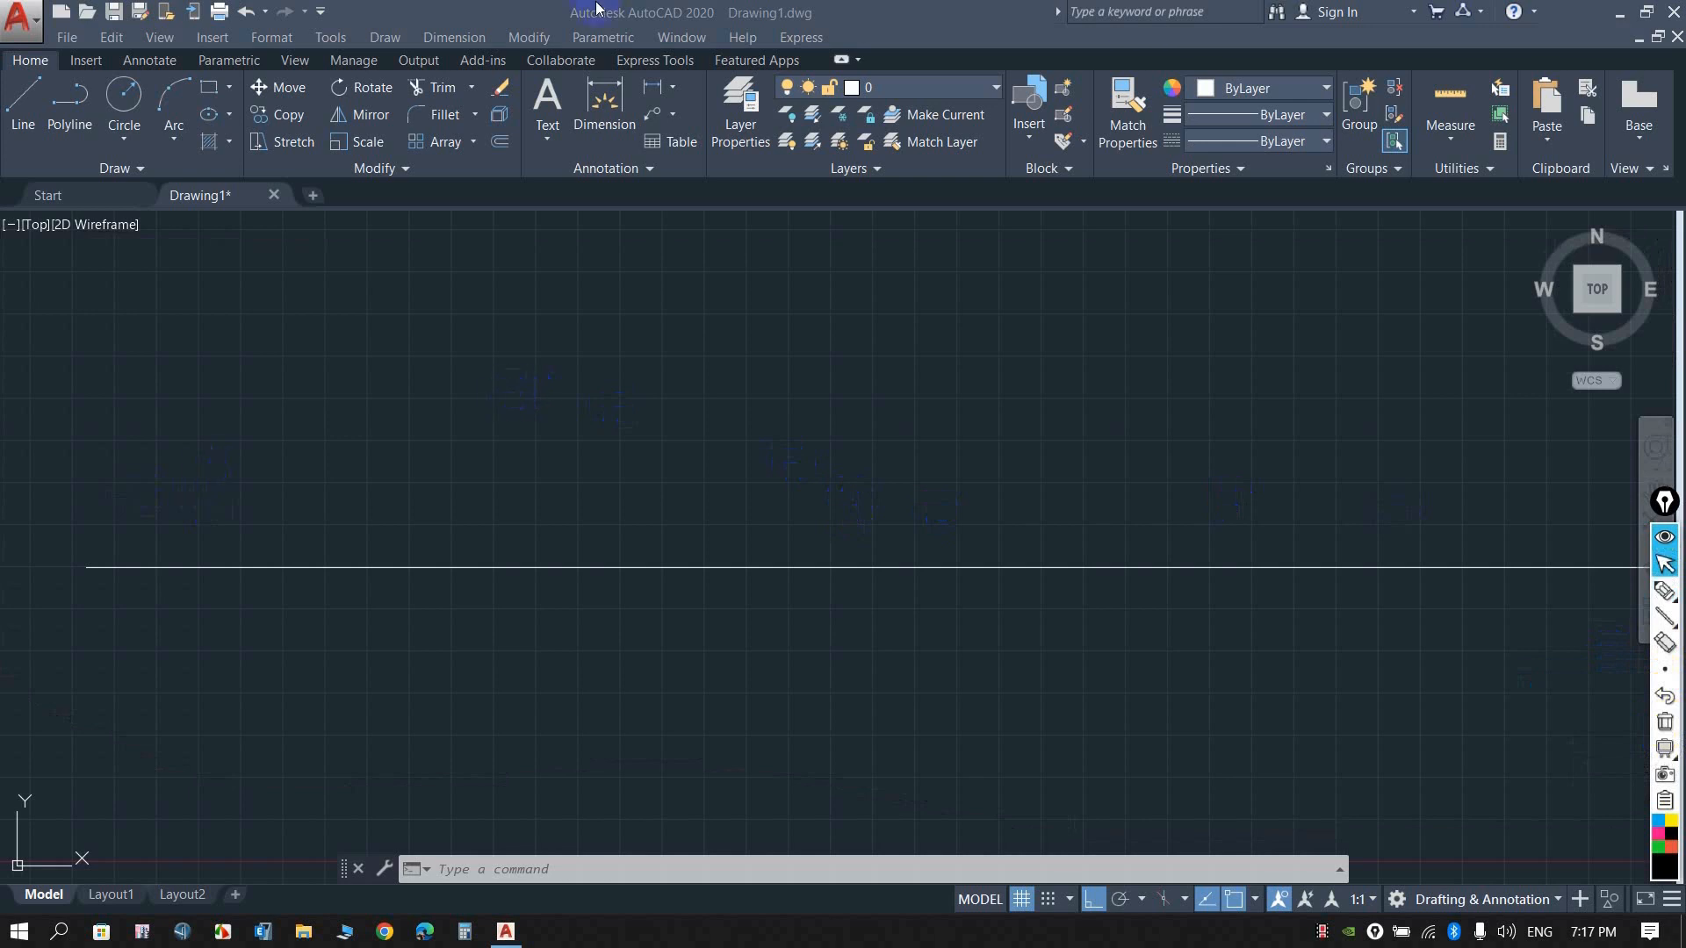
Set the model space limits with the lower left corner at 0,0 and the upper right corner at 500',500'.
{"action": "left_click", "coordinate": [524, 869]}
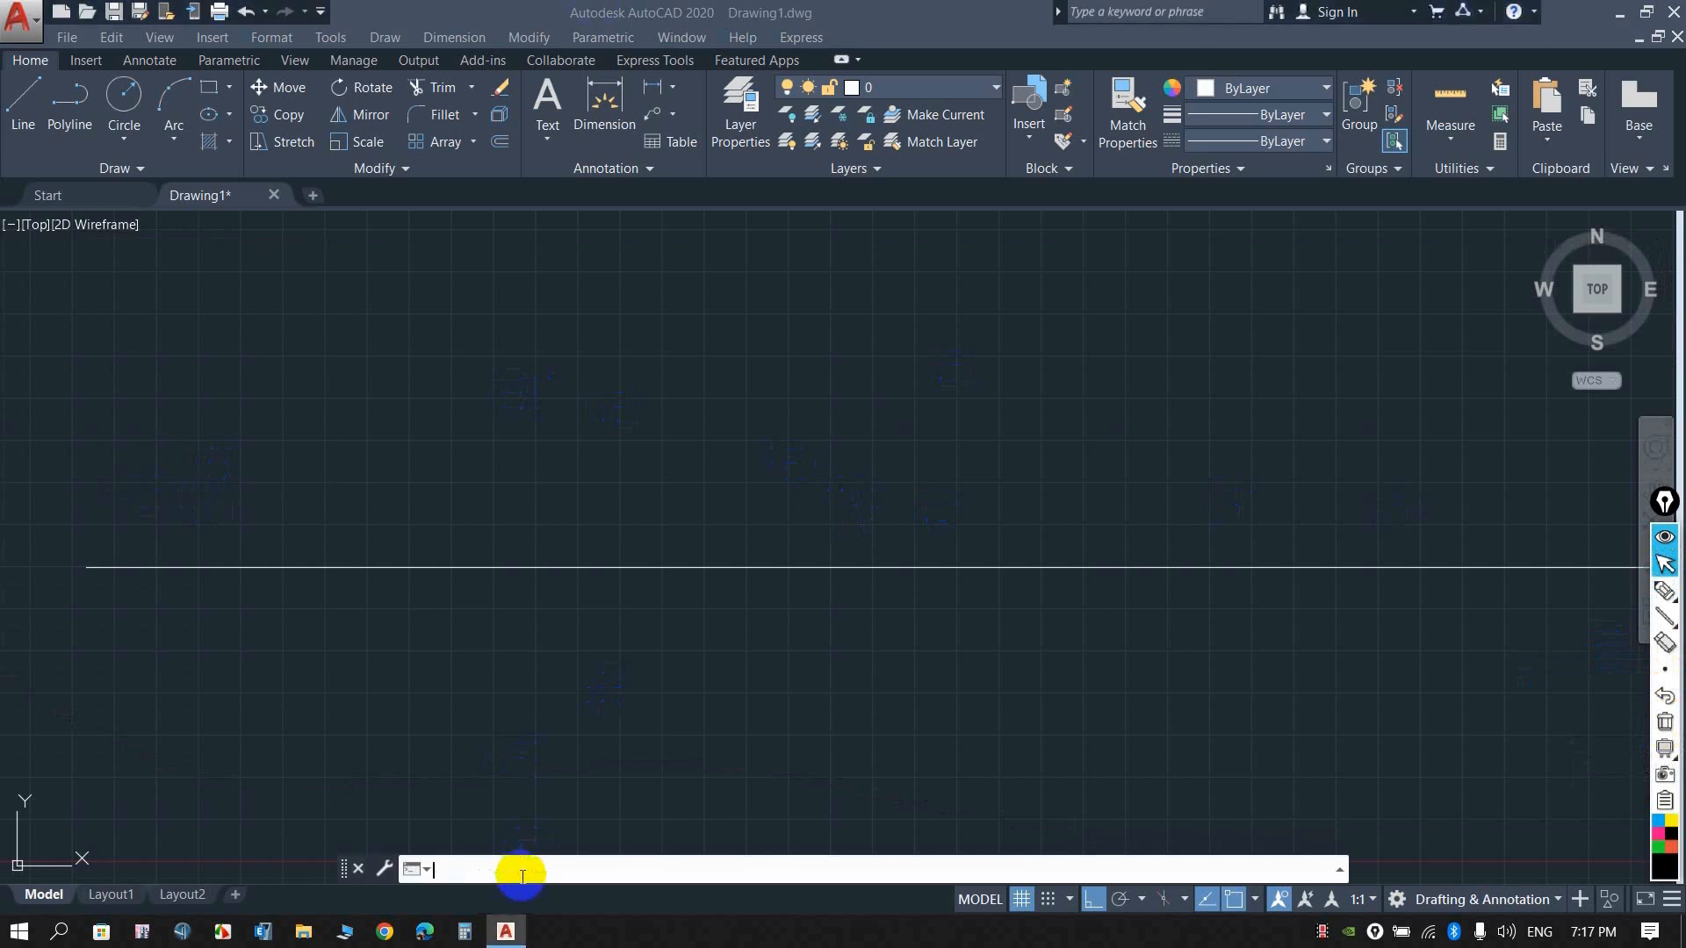
{"action": "type", "text": "li"}
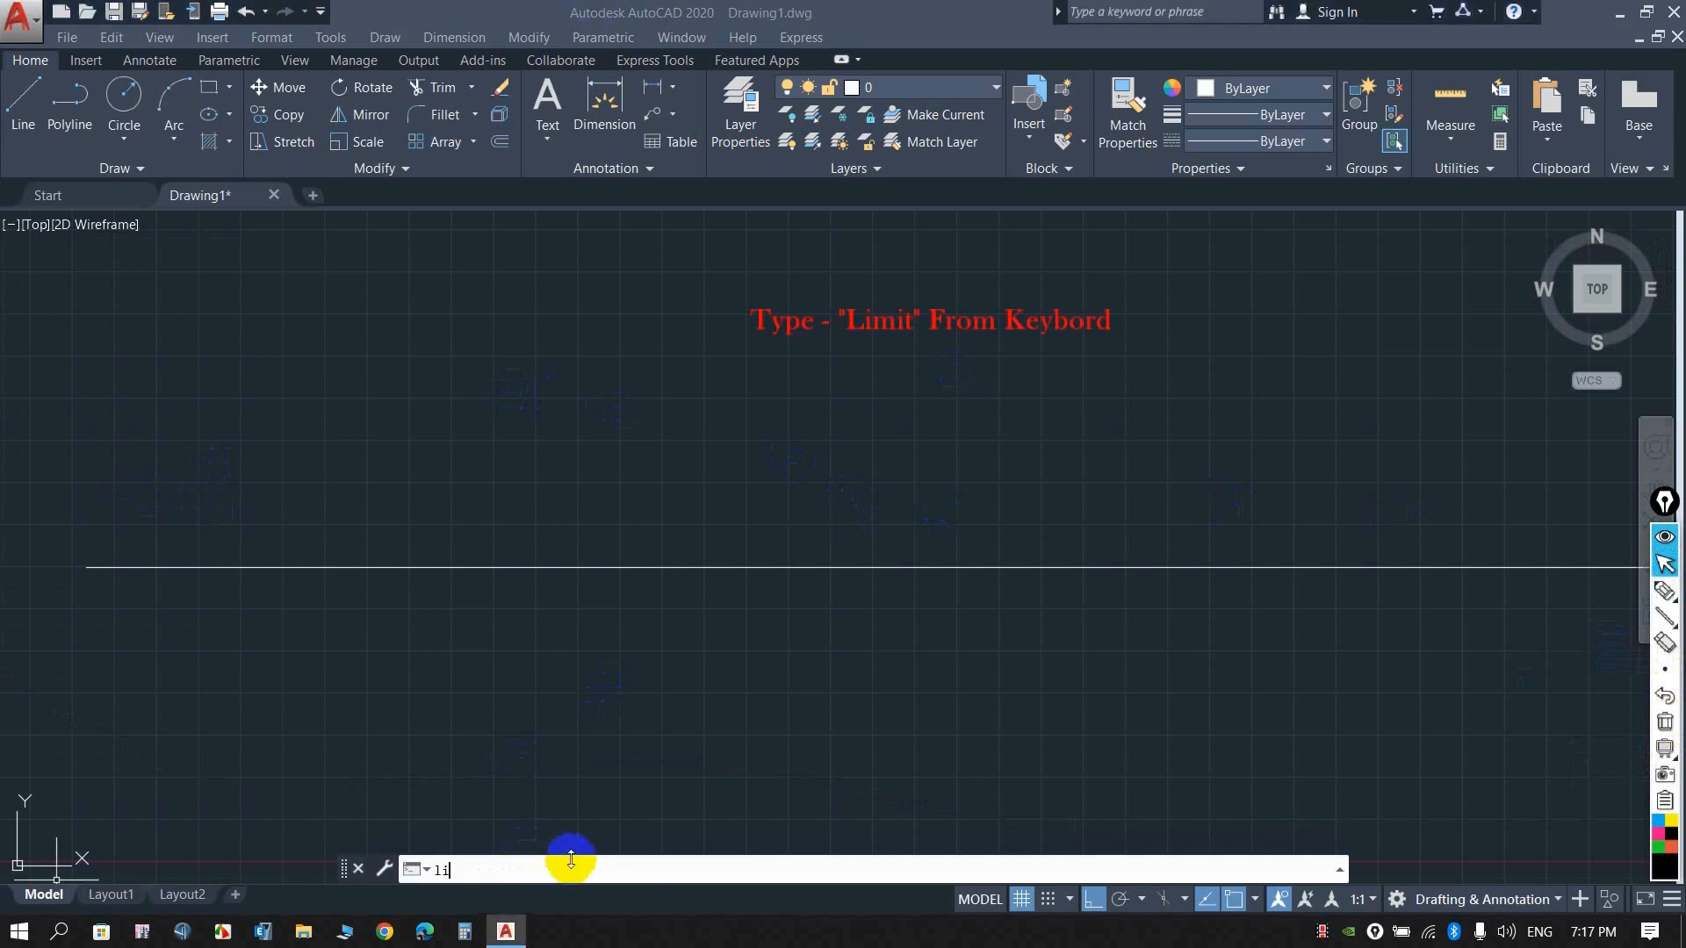
{"action": "type", "text": "mi"}
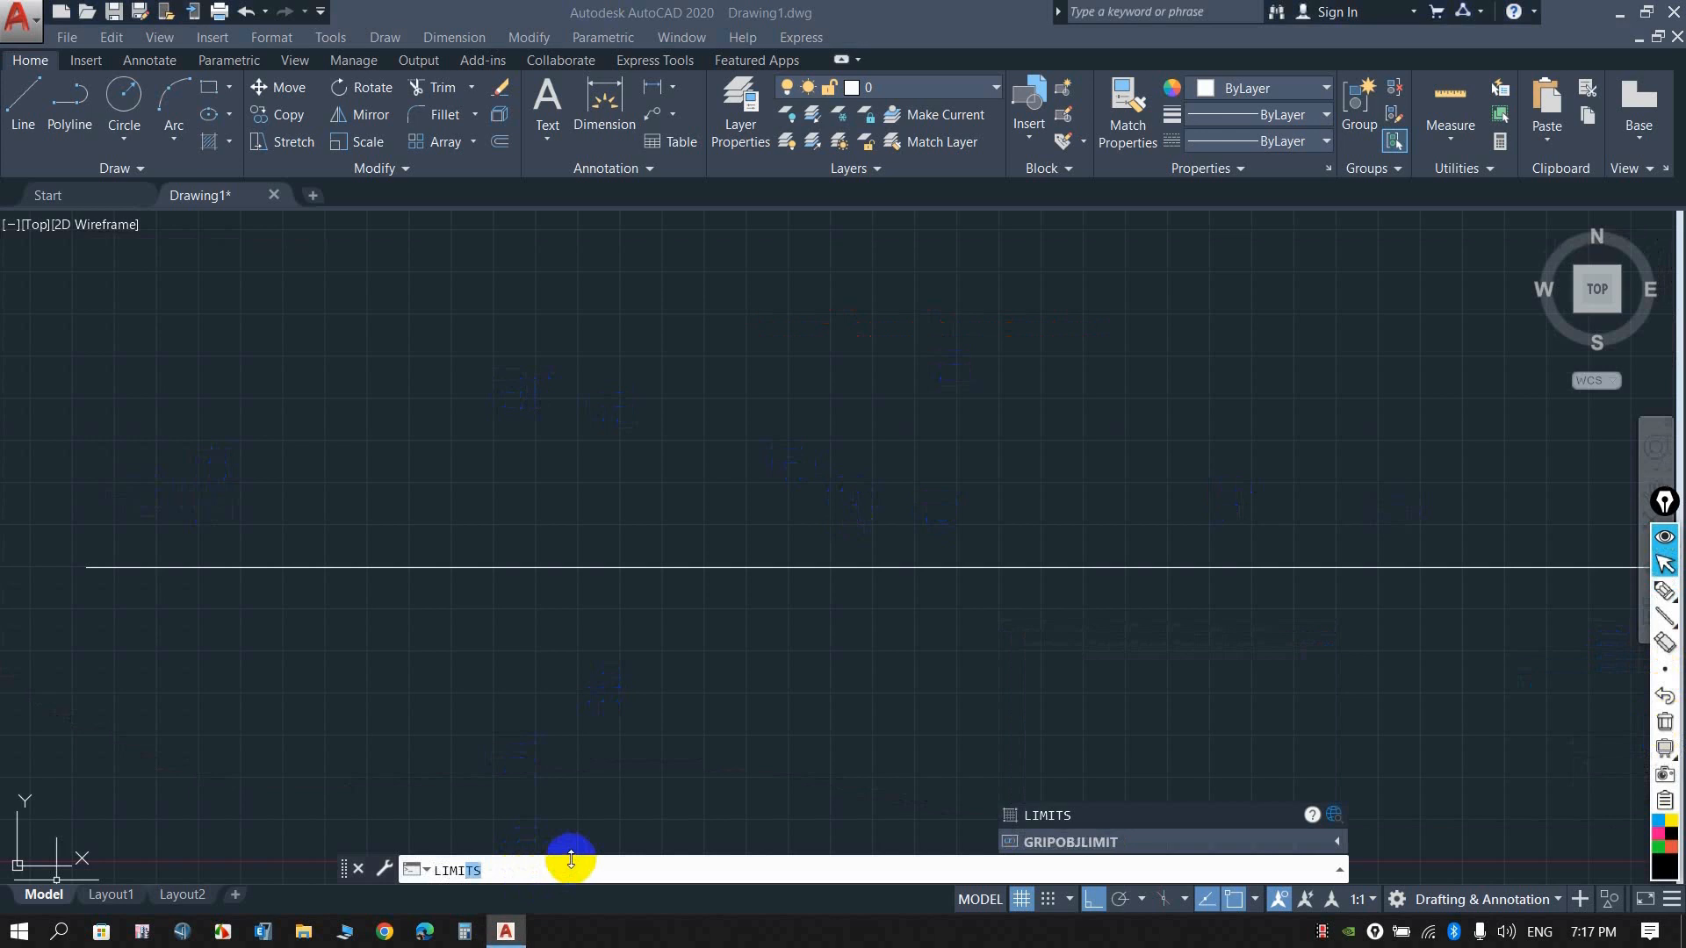
{"action": "key", "text": "Return"}
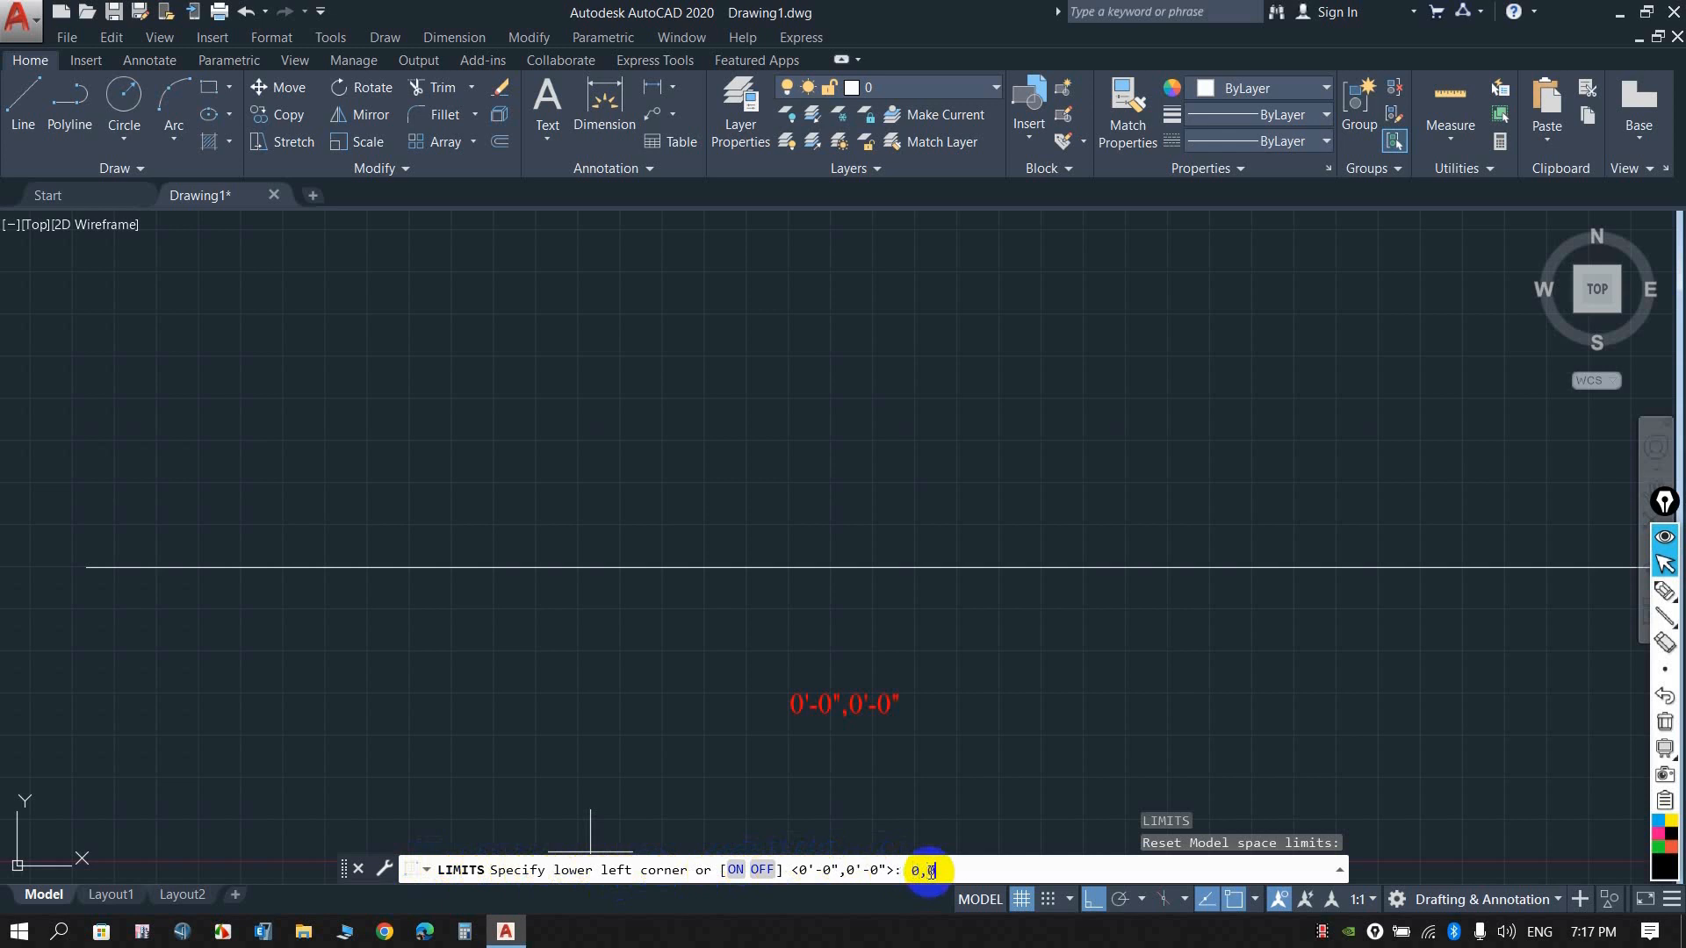
{"action": "key", "text": "Return"}
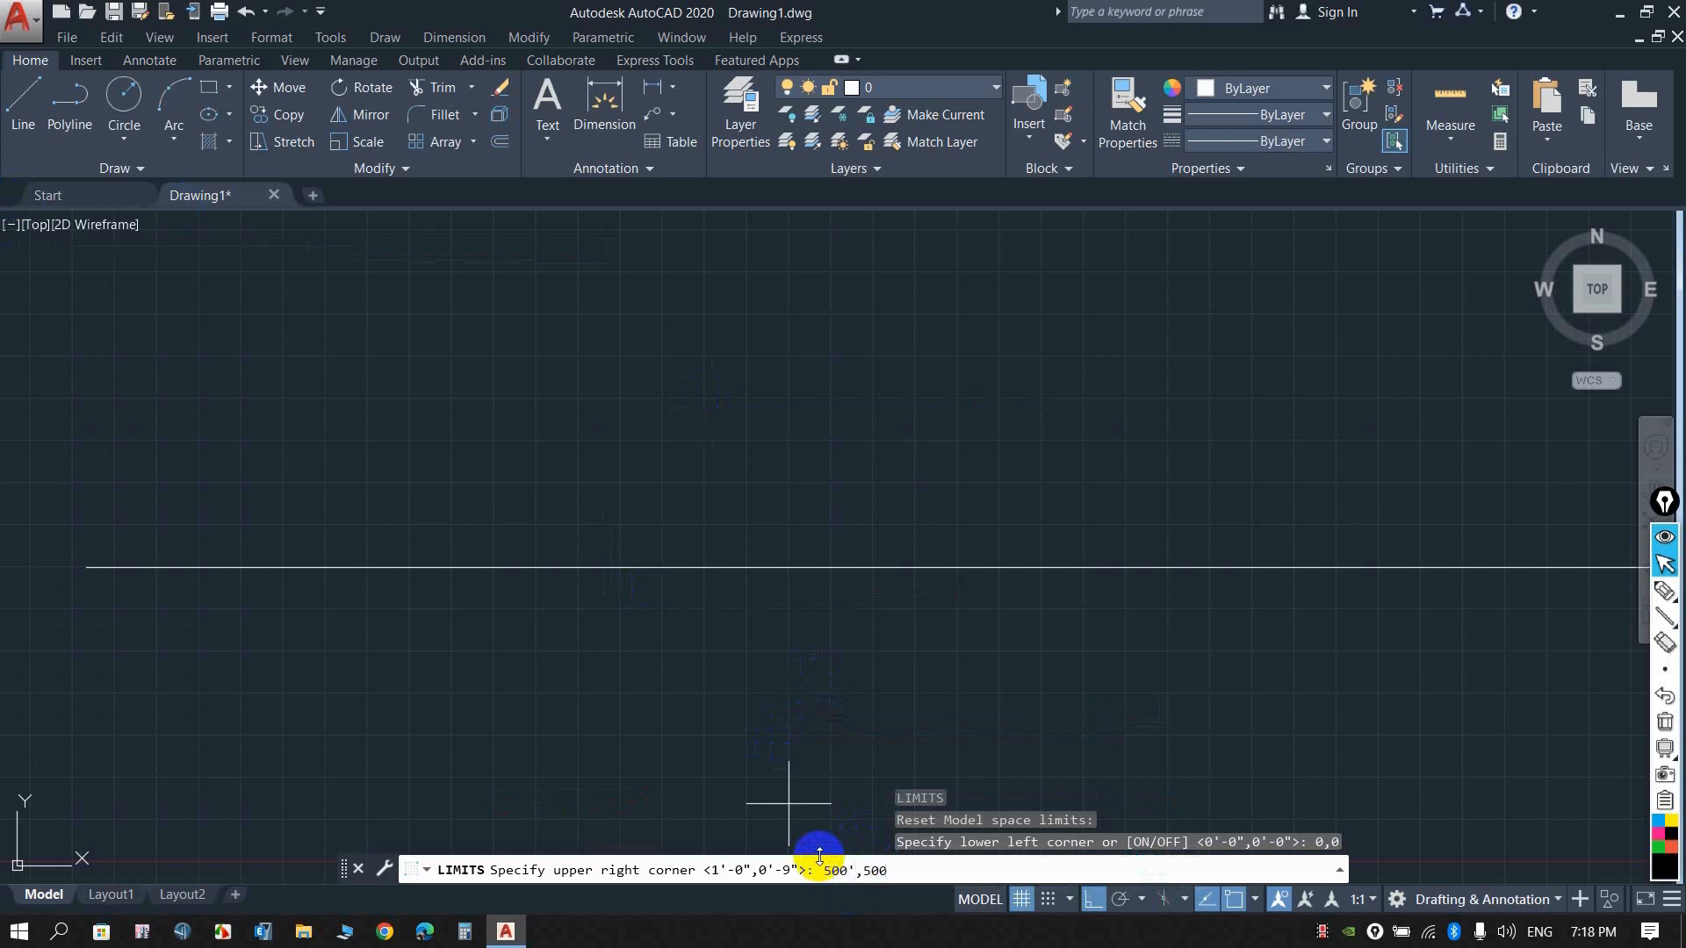
{"action": "key", "text": "Return"}
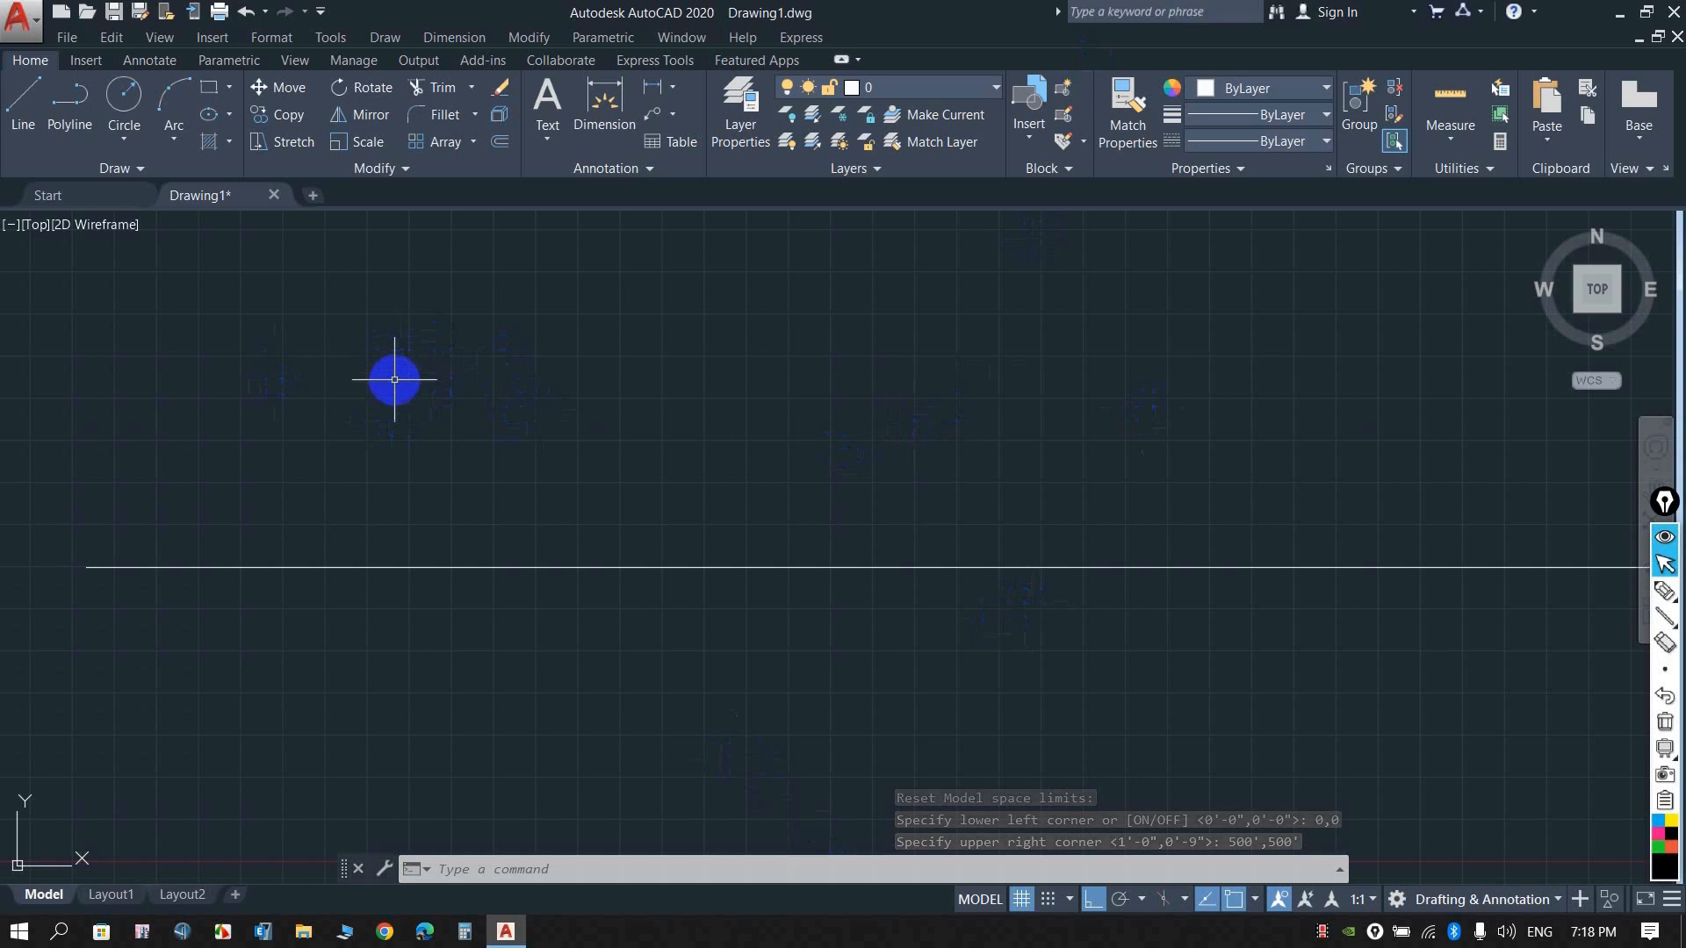
Run LIMITS again to check the stored lower left and upper right corners, and leave without changing them.
{"action": "type", "text": "LIMITS"}
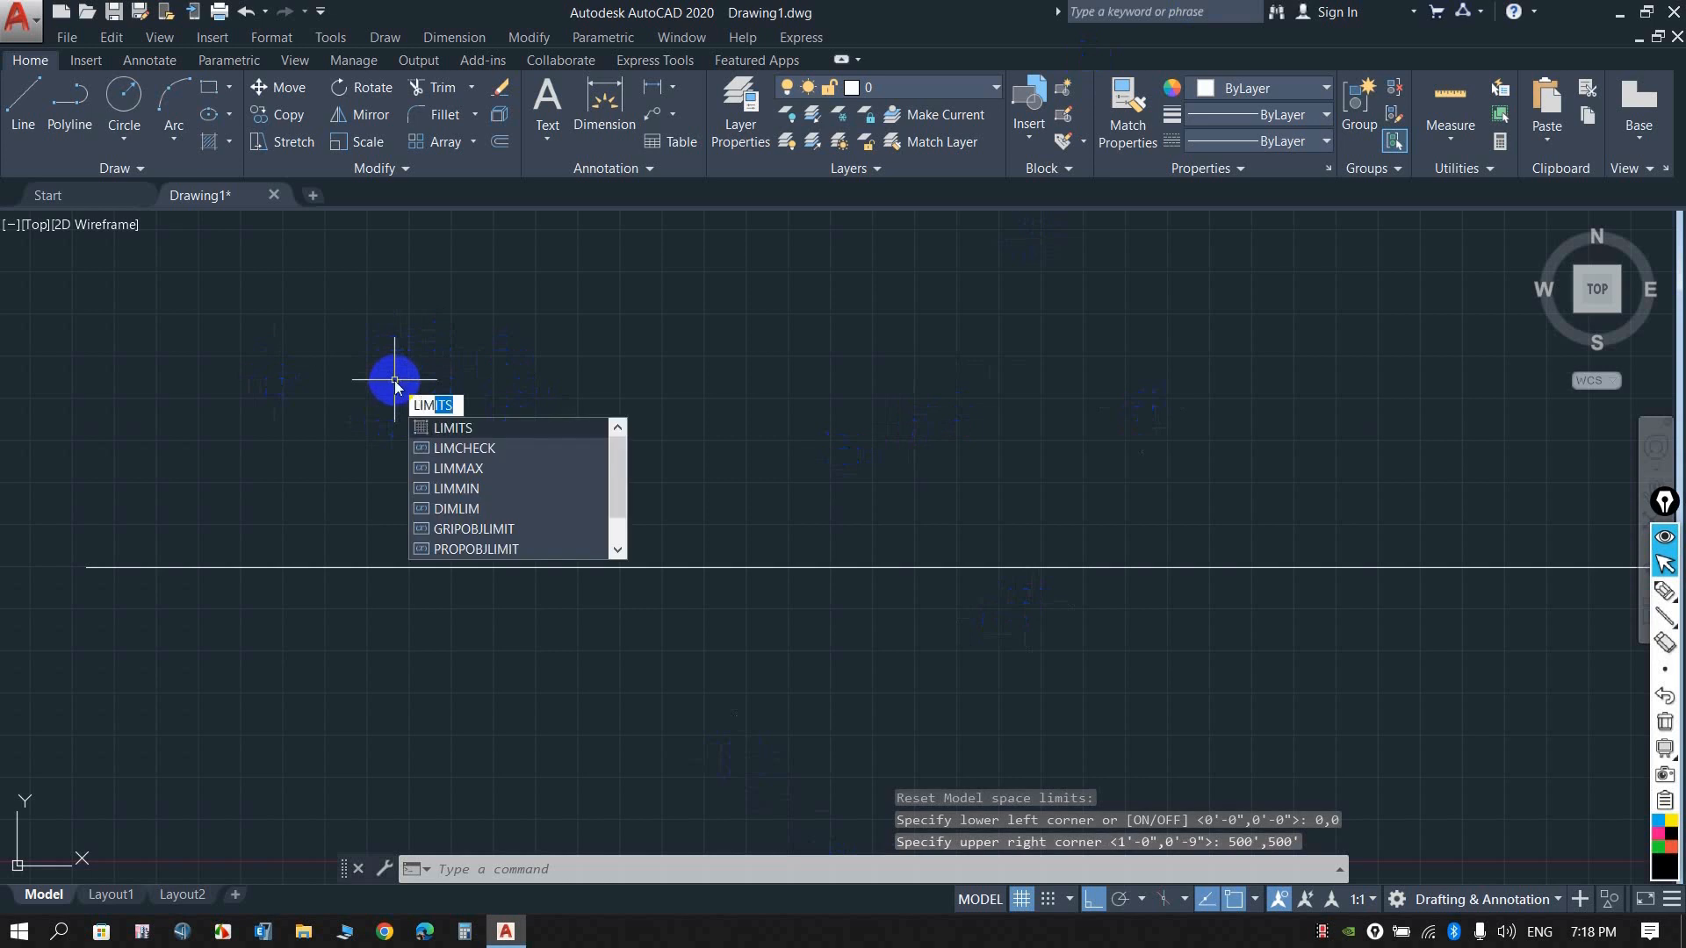
{"action": "key", "text": "Return"}
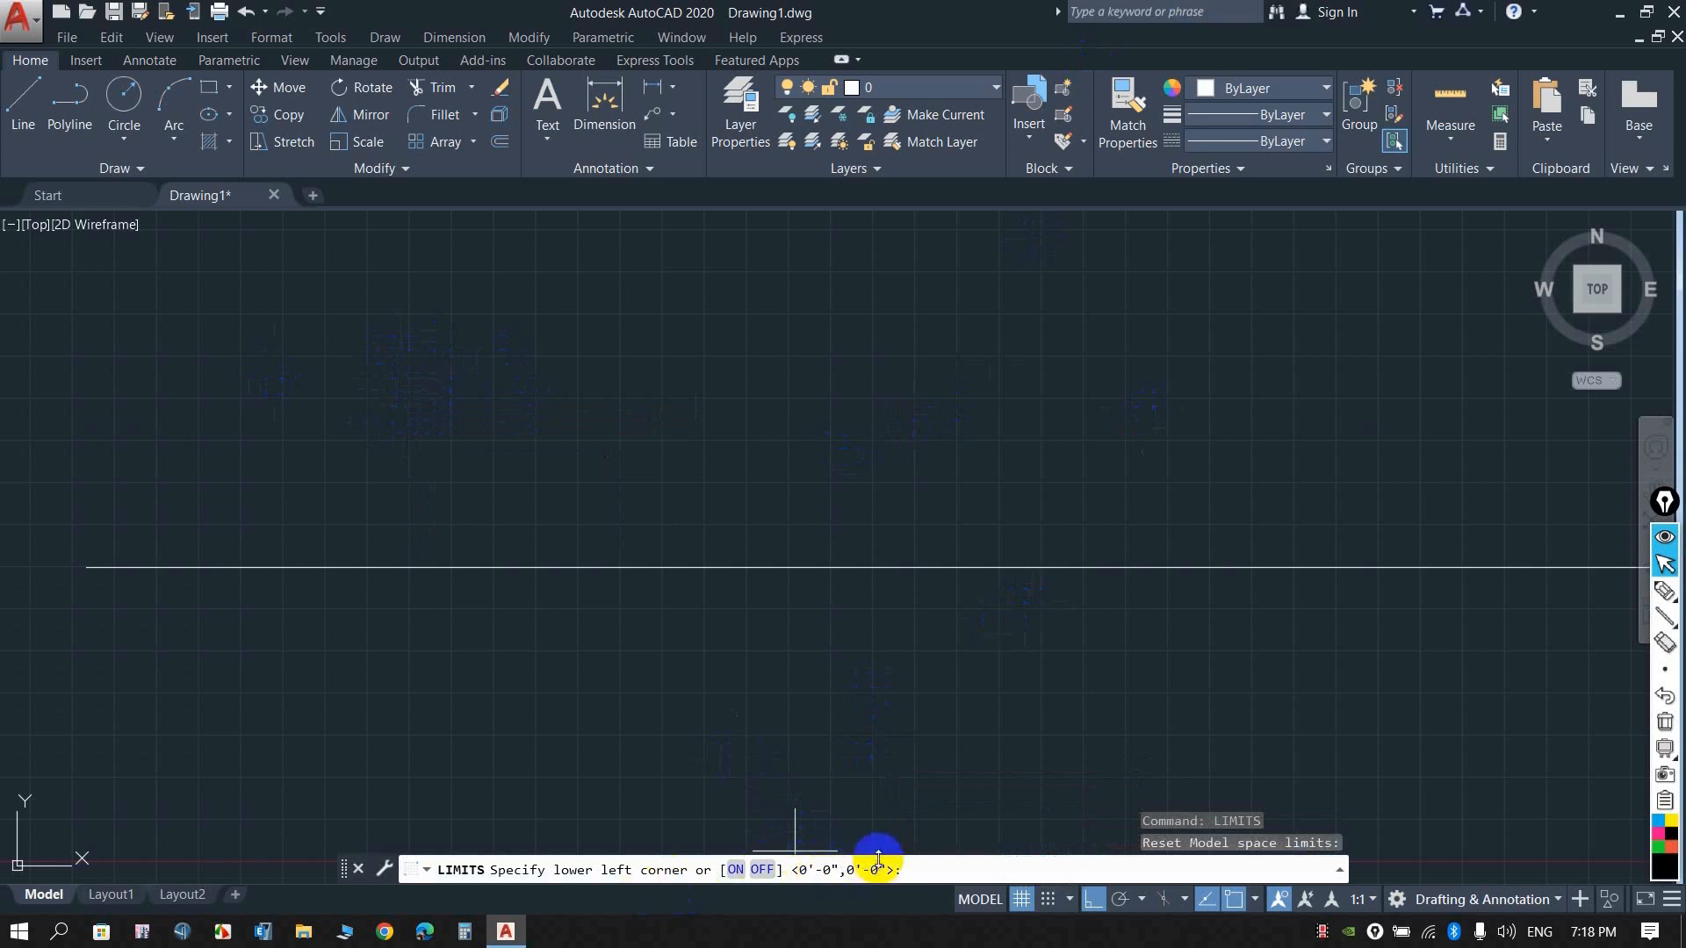
{"action": "key", "text": "Return"}
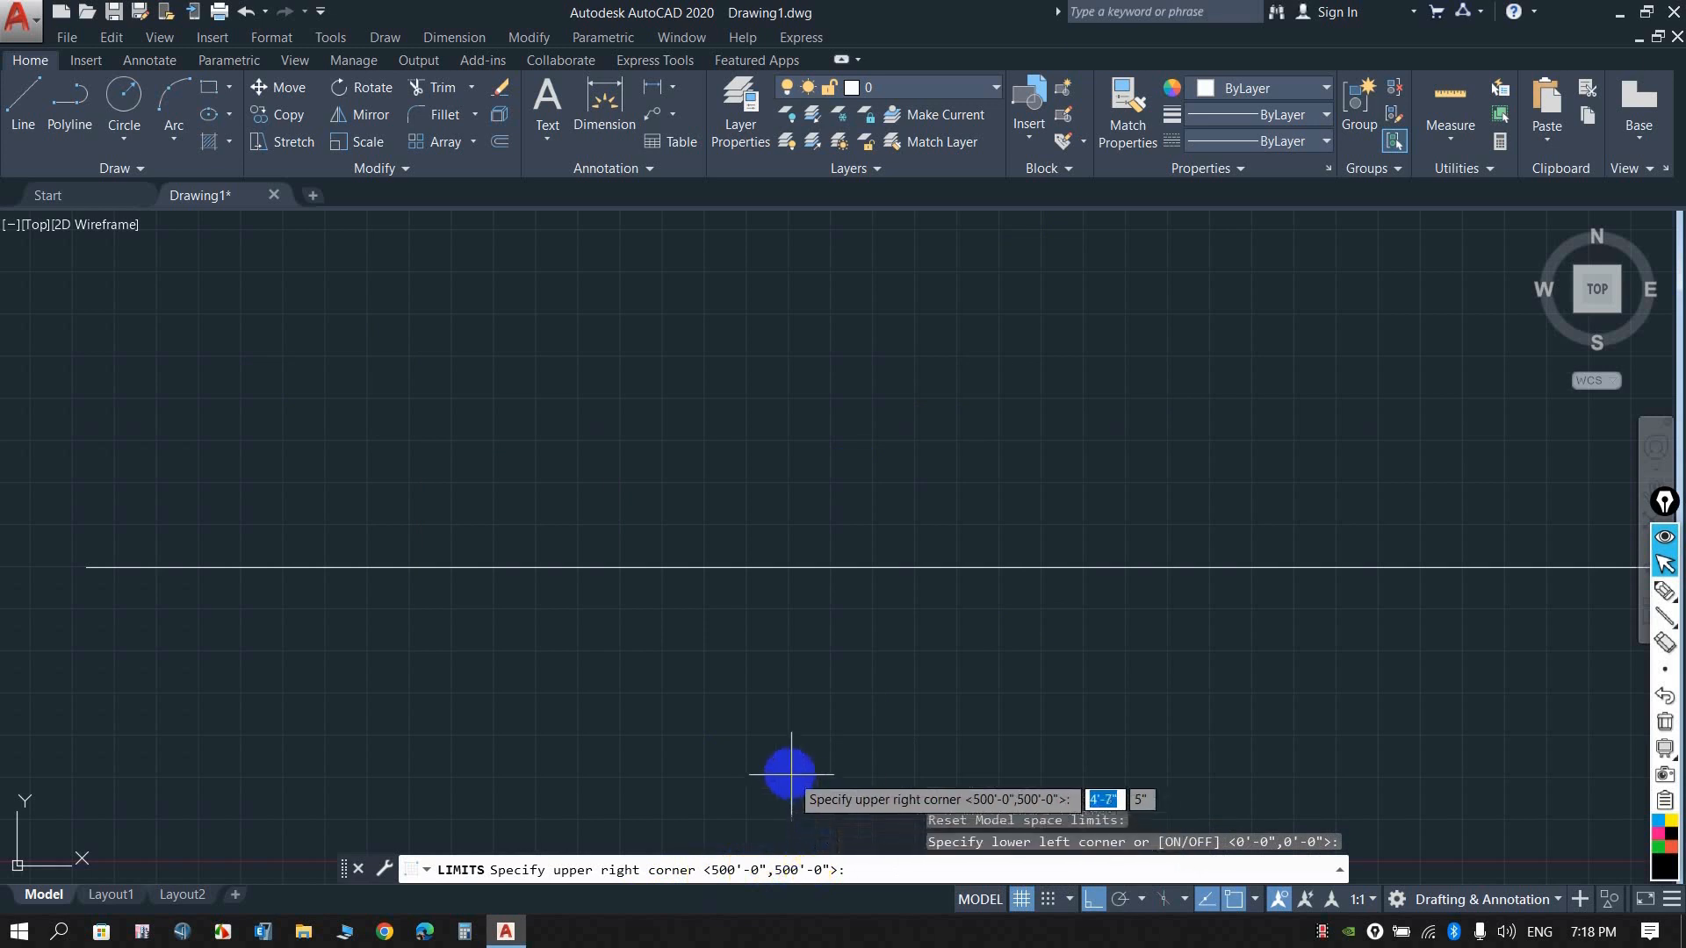
{"action": "key", "text": "Escape"}
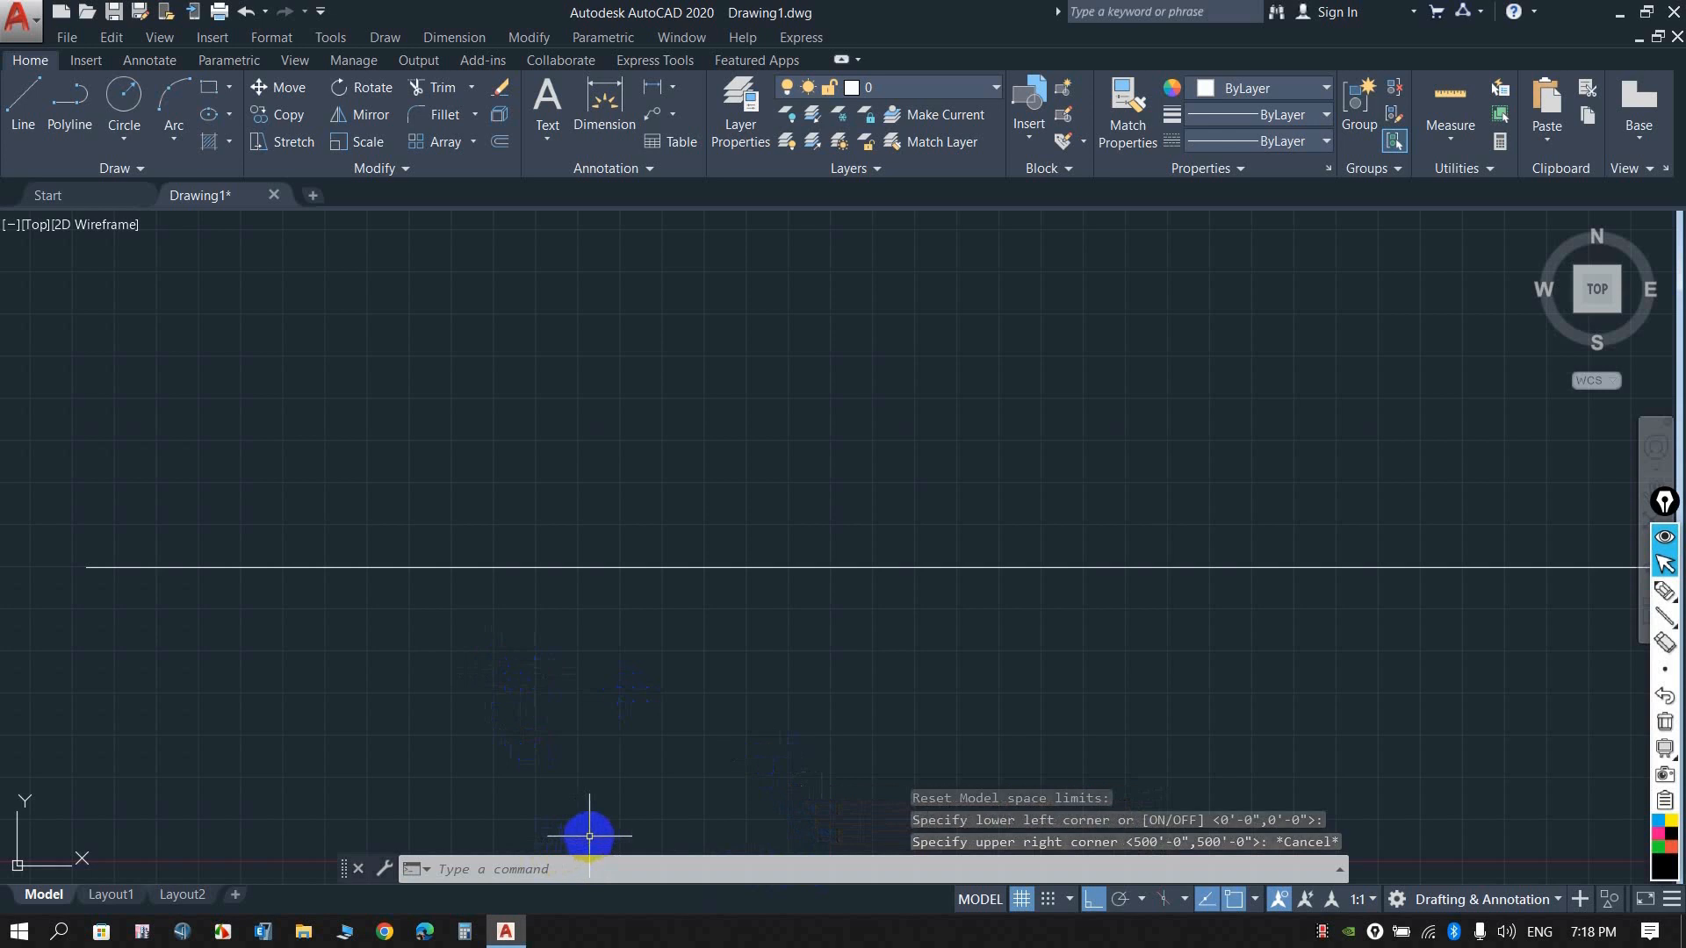
Restart the Drawing Limits command and accept the existing values for both corners.
{"action": "left_click", "coordinate": [271, 37]}
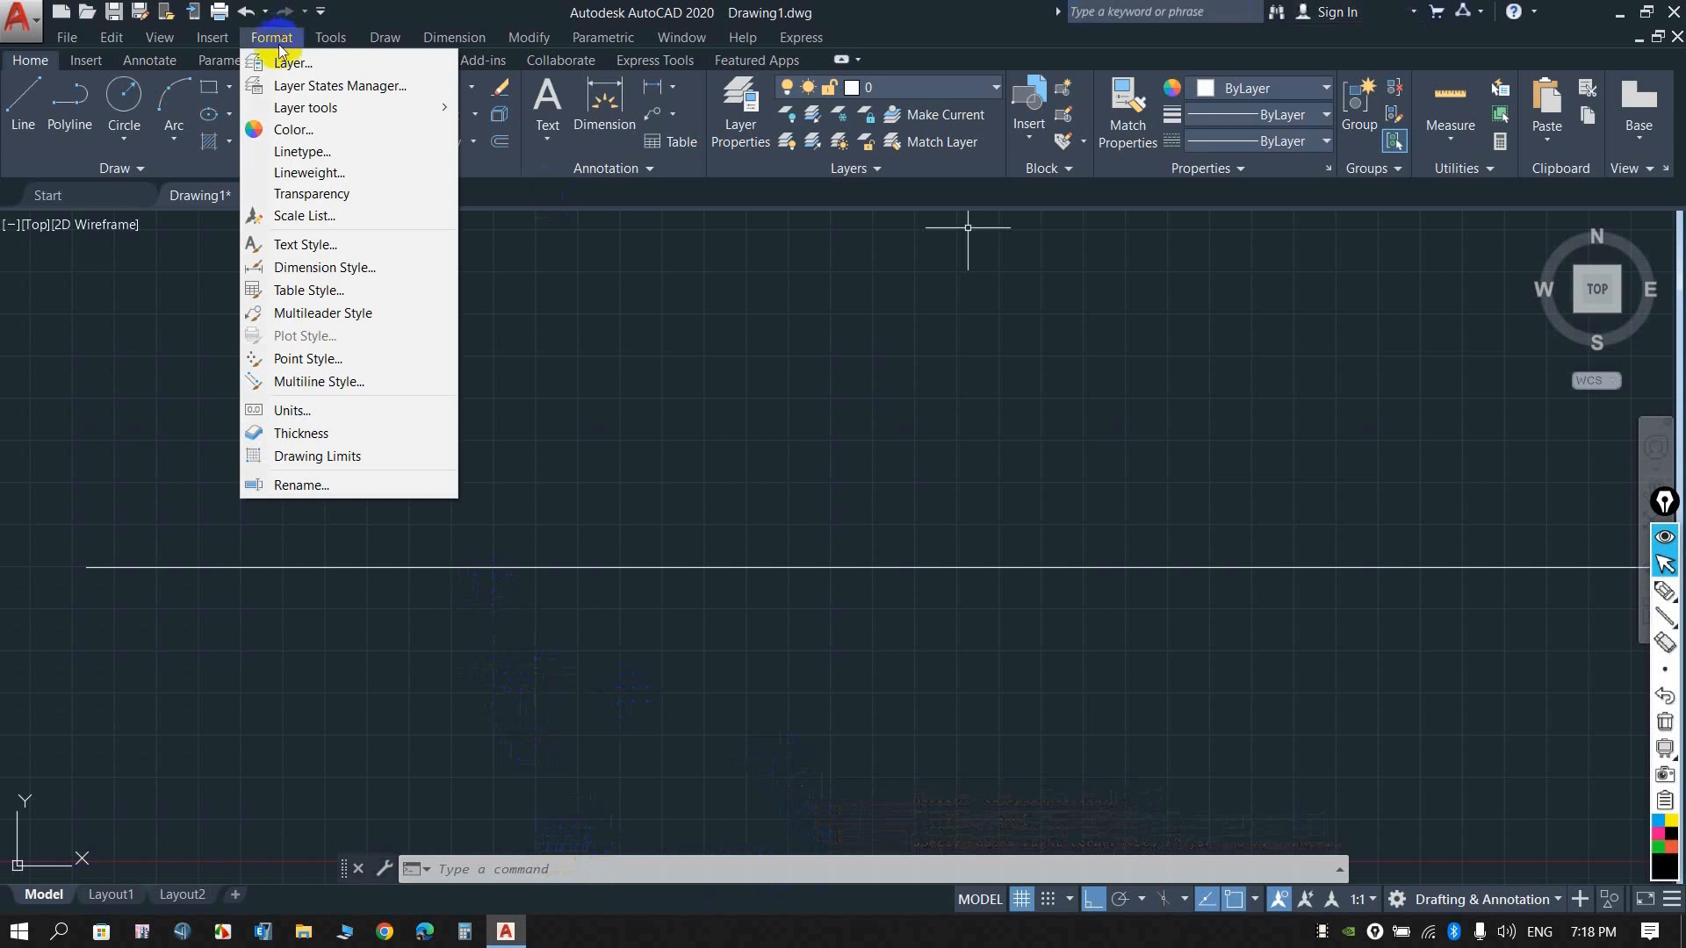
{"action": "left_click", "coordinate": [314, 456]}
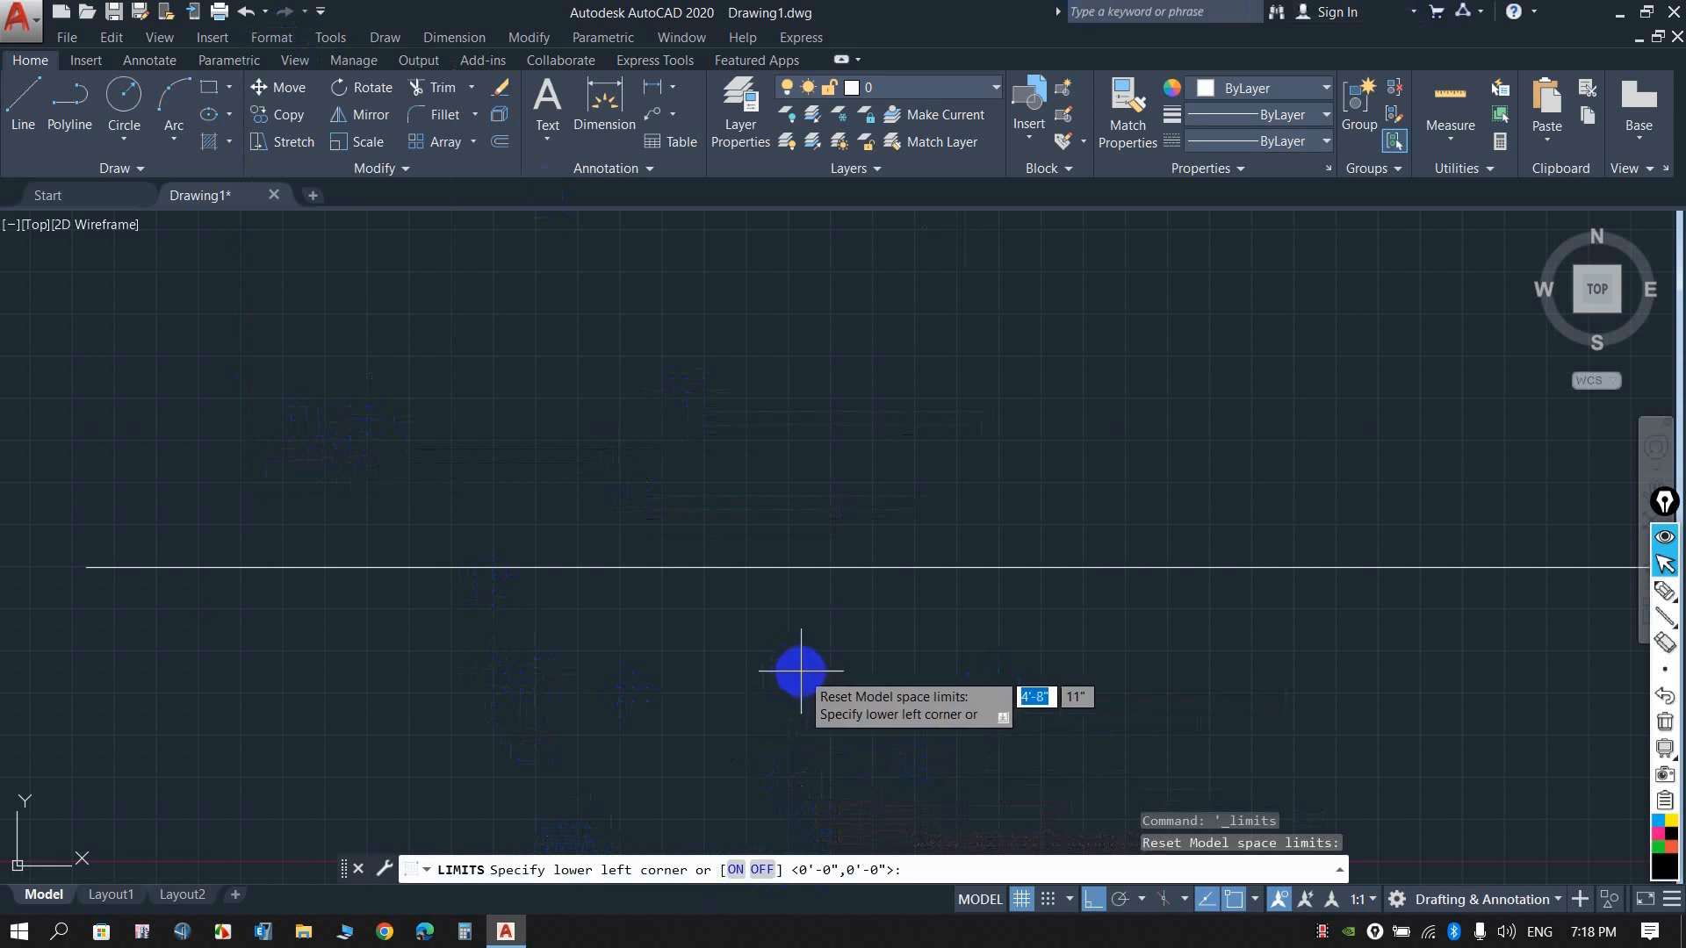
{"action": "key", "text": "Return"}
{"action": "key", "text": "Return"}
{"action": "key", "text": "Escape"}
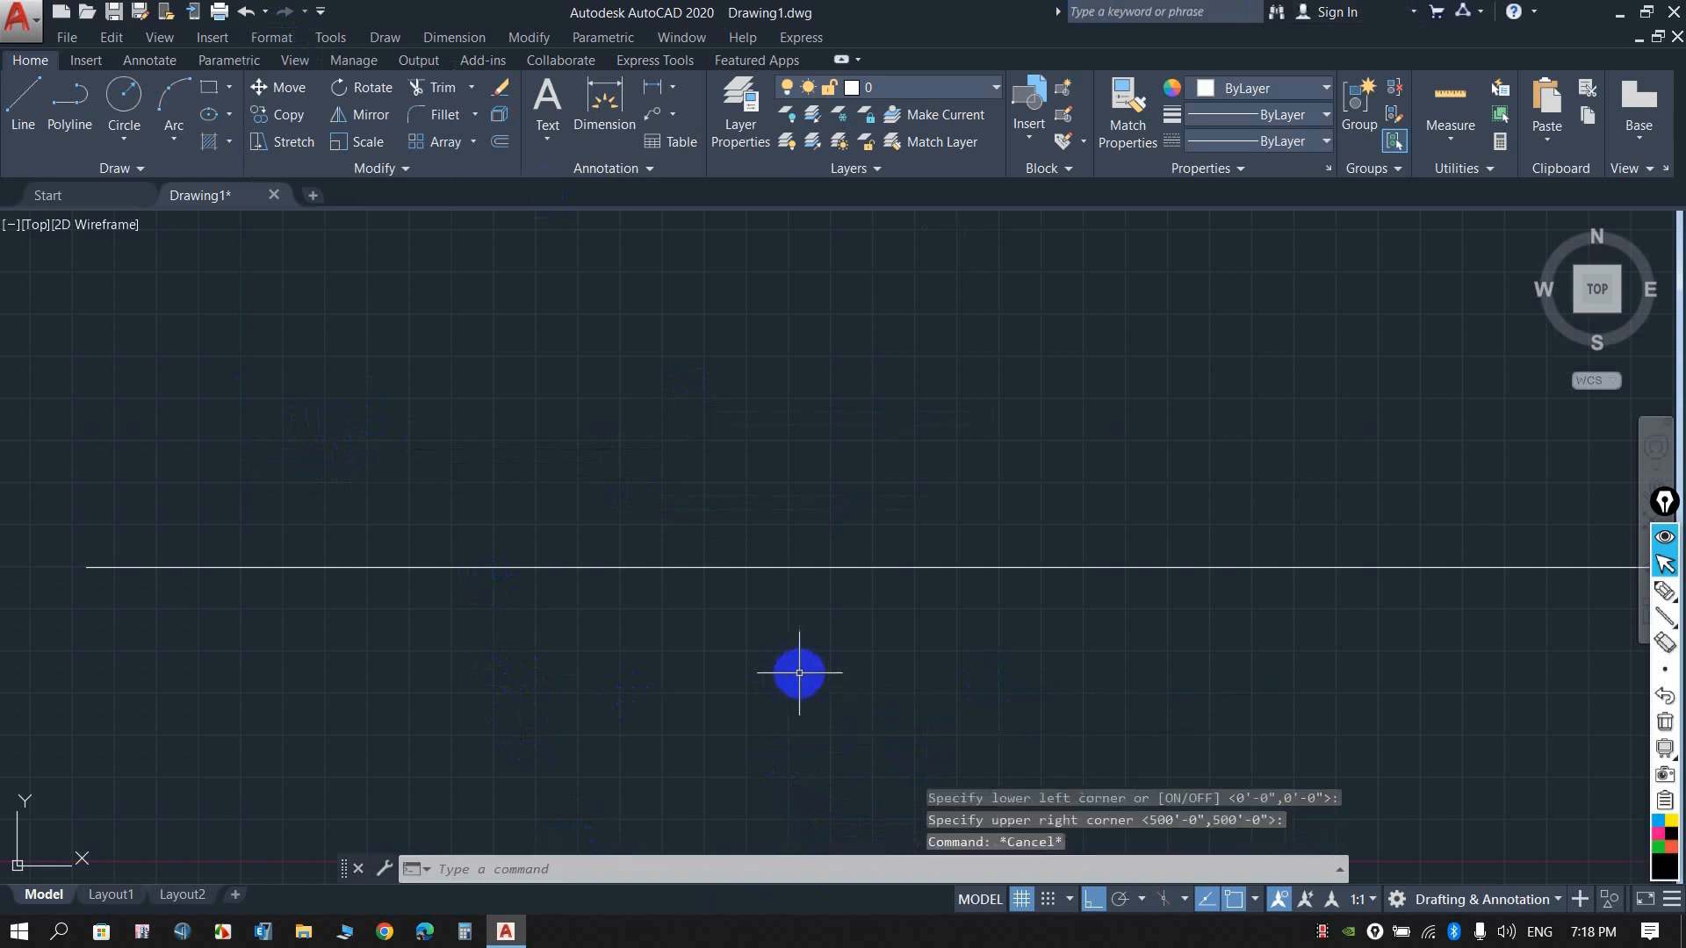
Zoom the view with the All option to fit the full drawing limits.
{"action": "scroll", "coordinate": [421, 516], "scroll_direction": "down", "scroll_amount": 2}
{"action": "scroll", "coordinate": [435, 514], "scroll_direction": "up", "scroll_amount": 3}
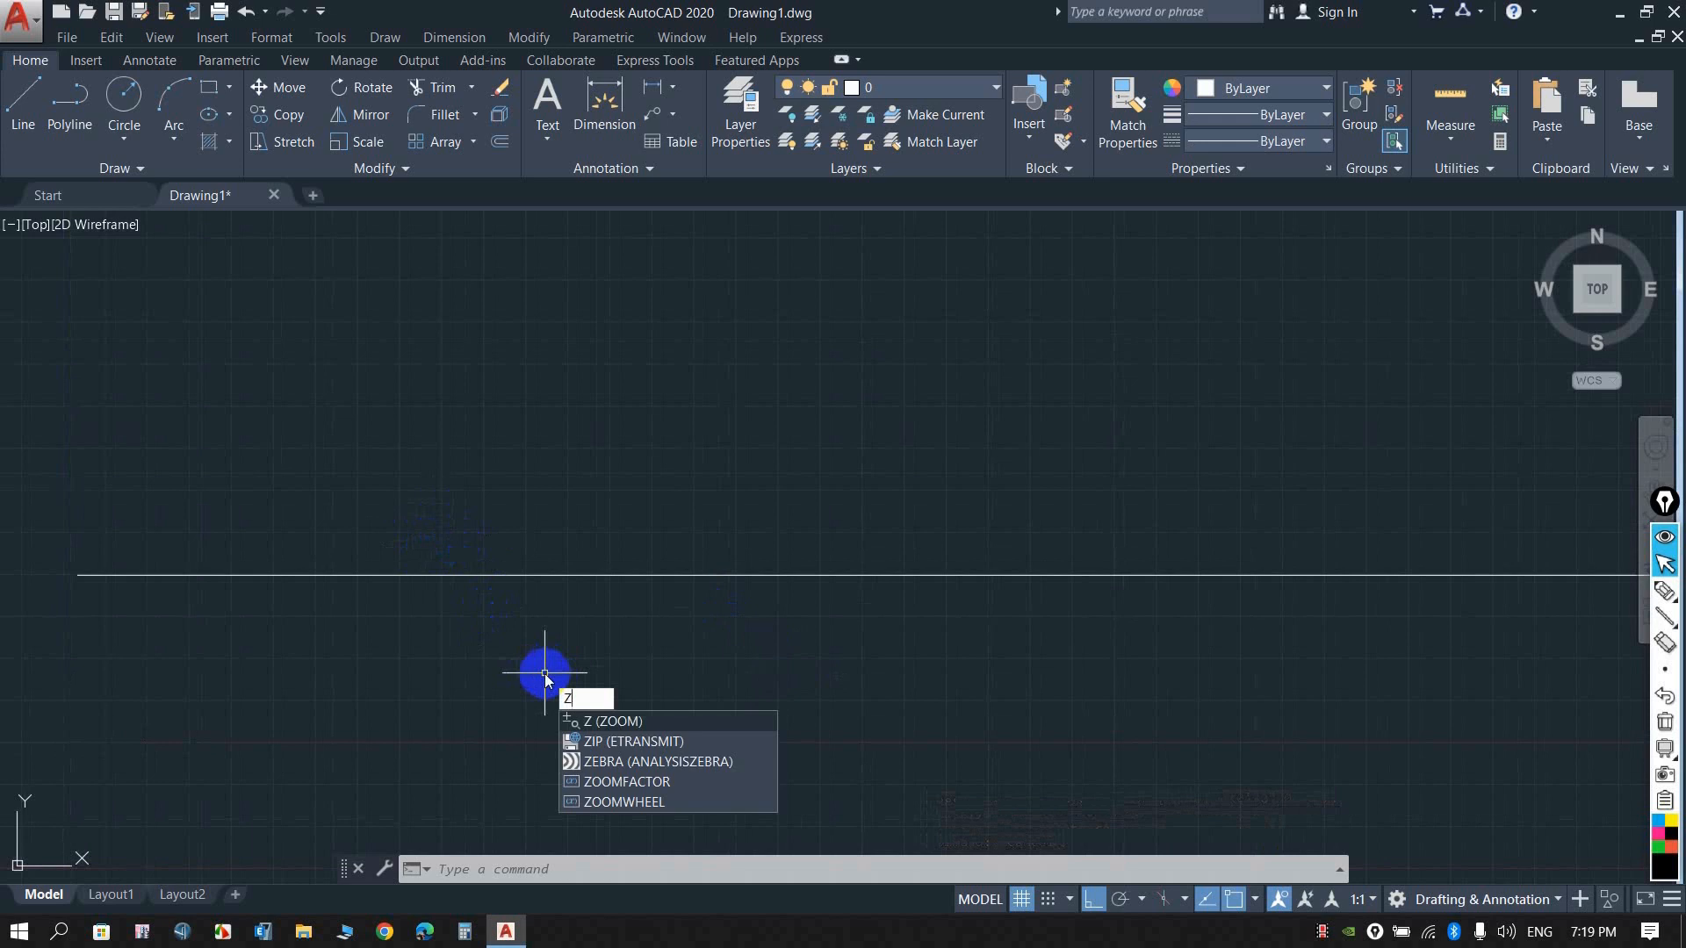
{"action": "key", "text": "Return"}
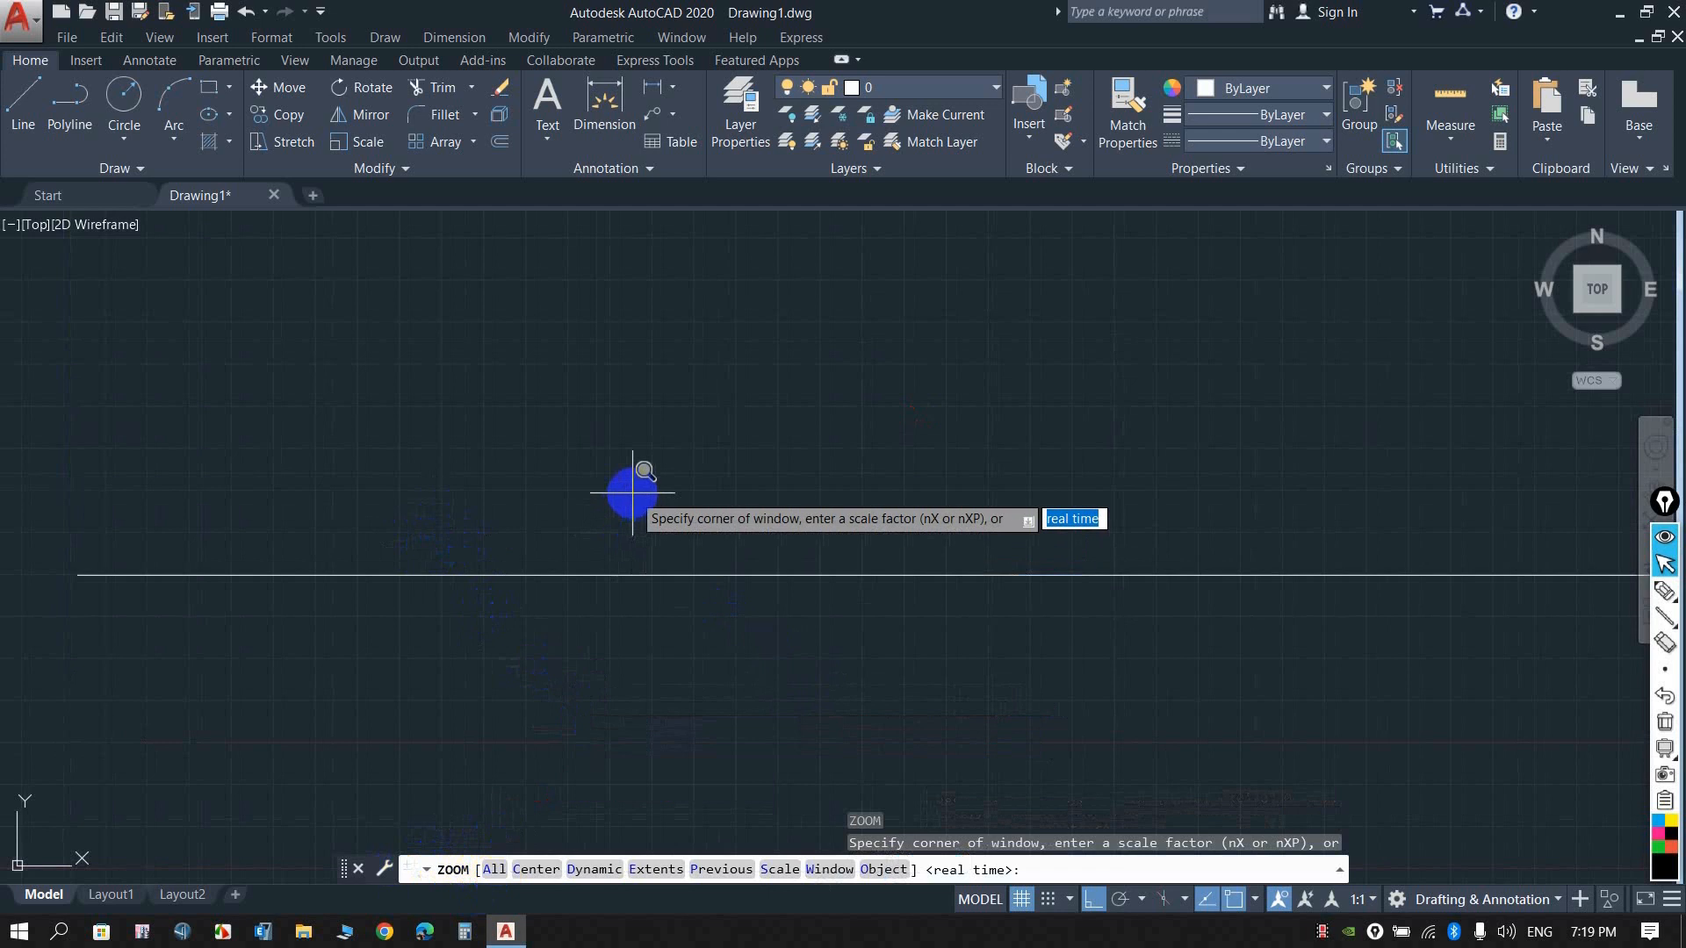
{"action": "type", "text": "a"}
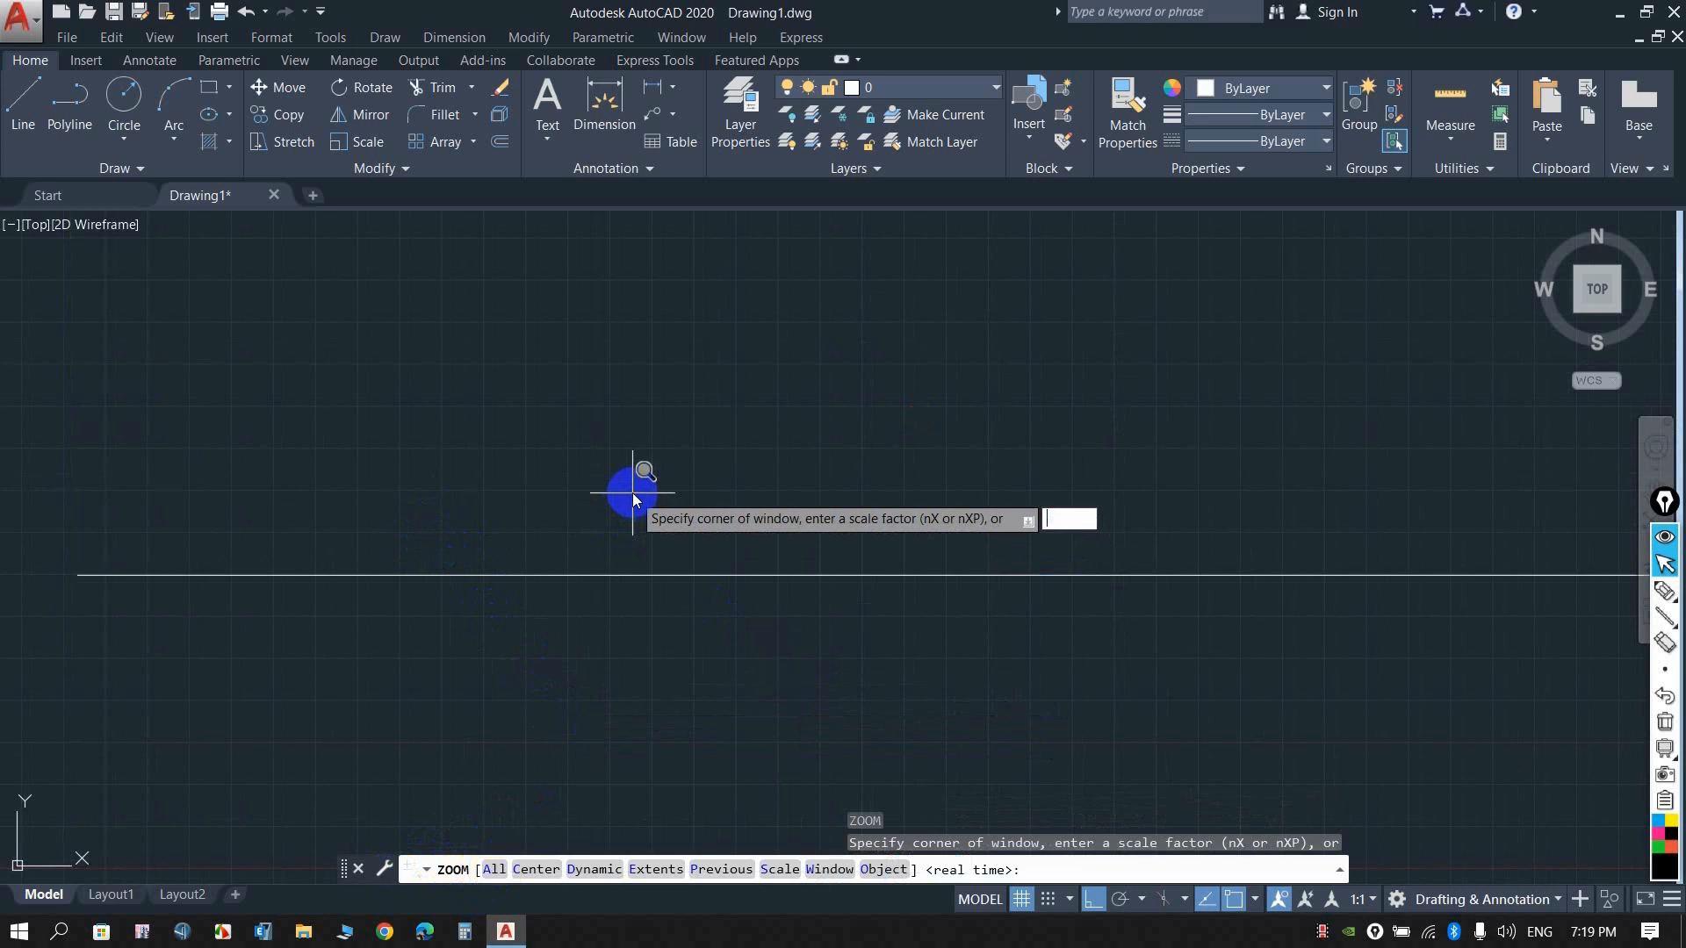
{"action": "key", "text": "Return"}
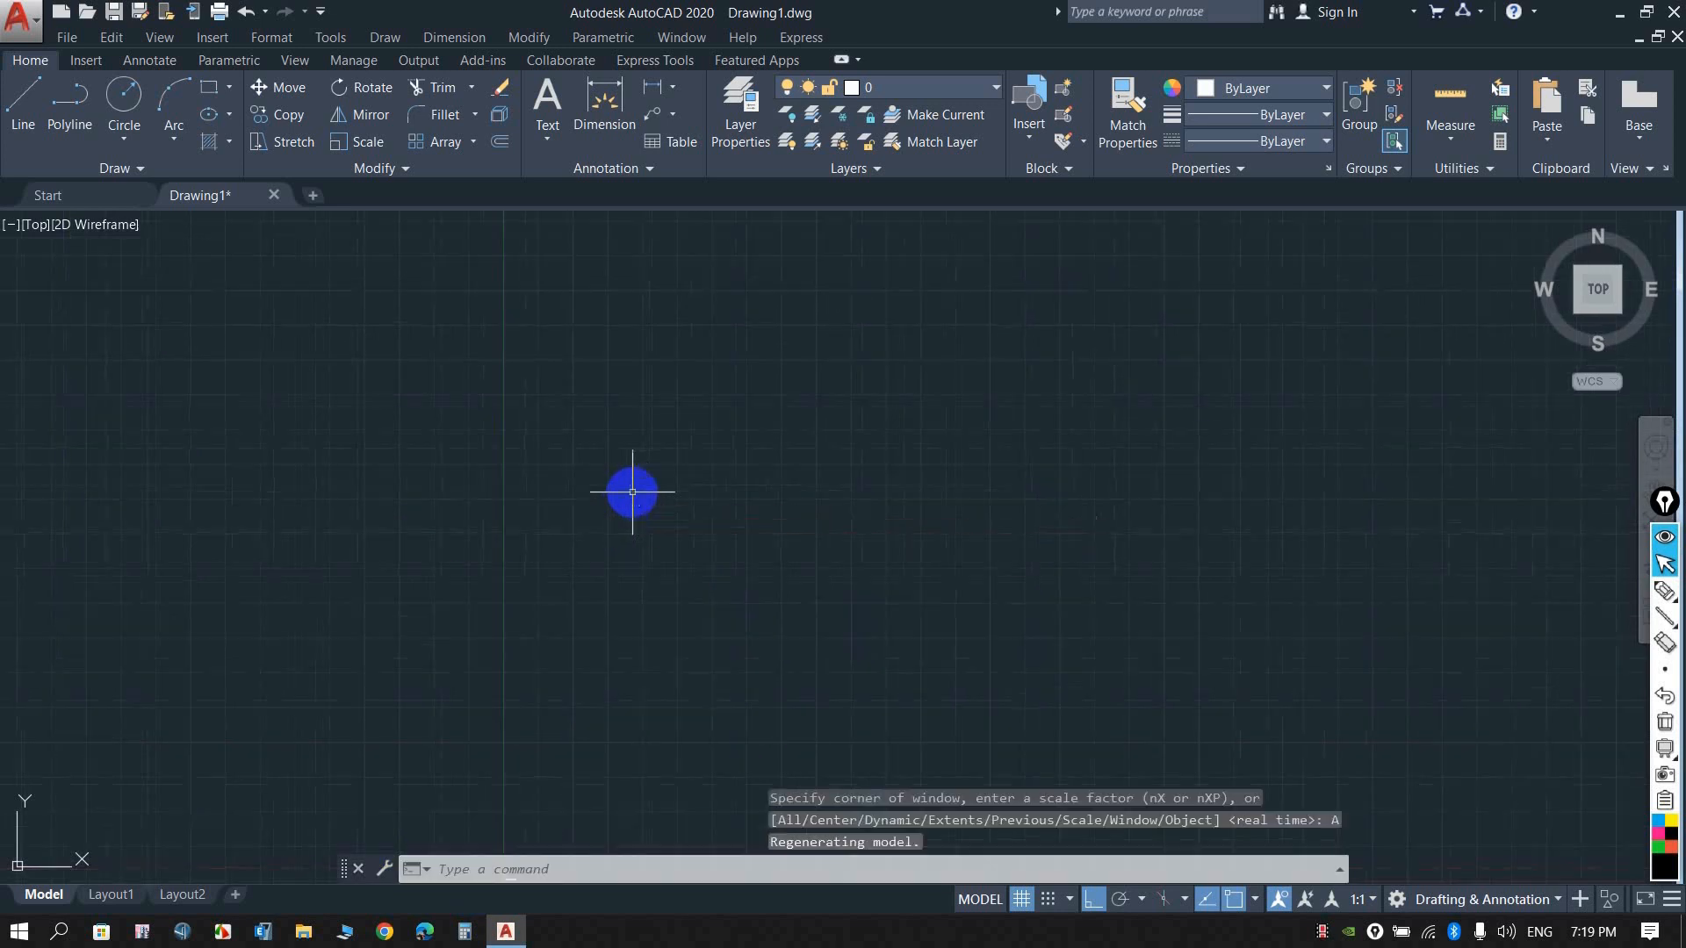
{"action": "scroll", "coordinate": [377, 482], "scroll_direction": "down", "scroll_amount": 4}
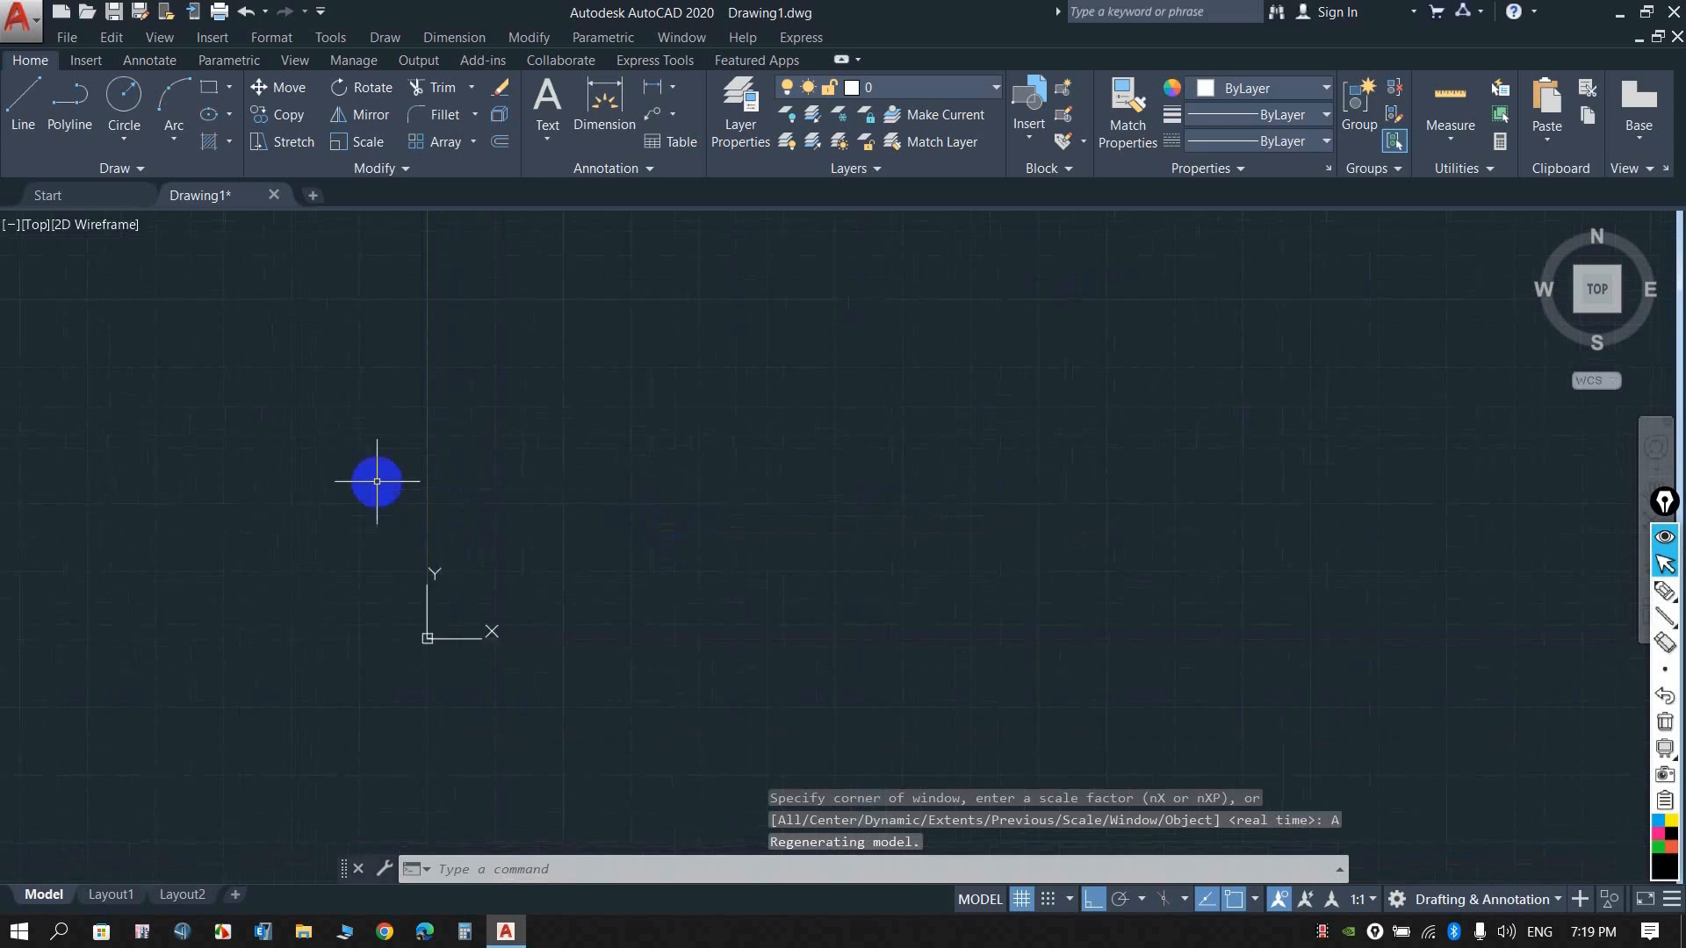
{"action": "scroll", "coordinate": [921, 302], "scroll_direction": "up", "scroll_amount": 6}
{"action": "scroll", "coordinate": [712, 491], "scroll_direction": "down", "scroll_amount": 10}
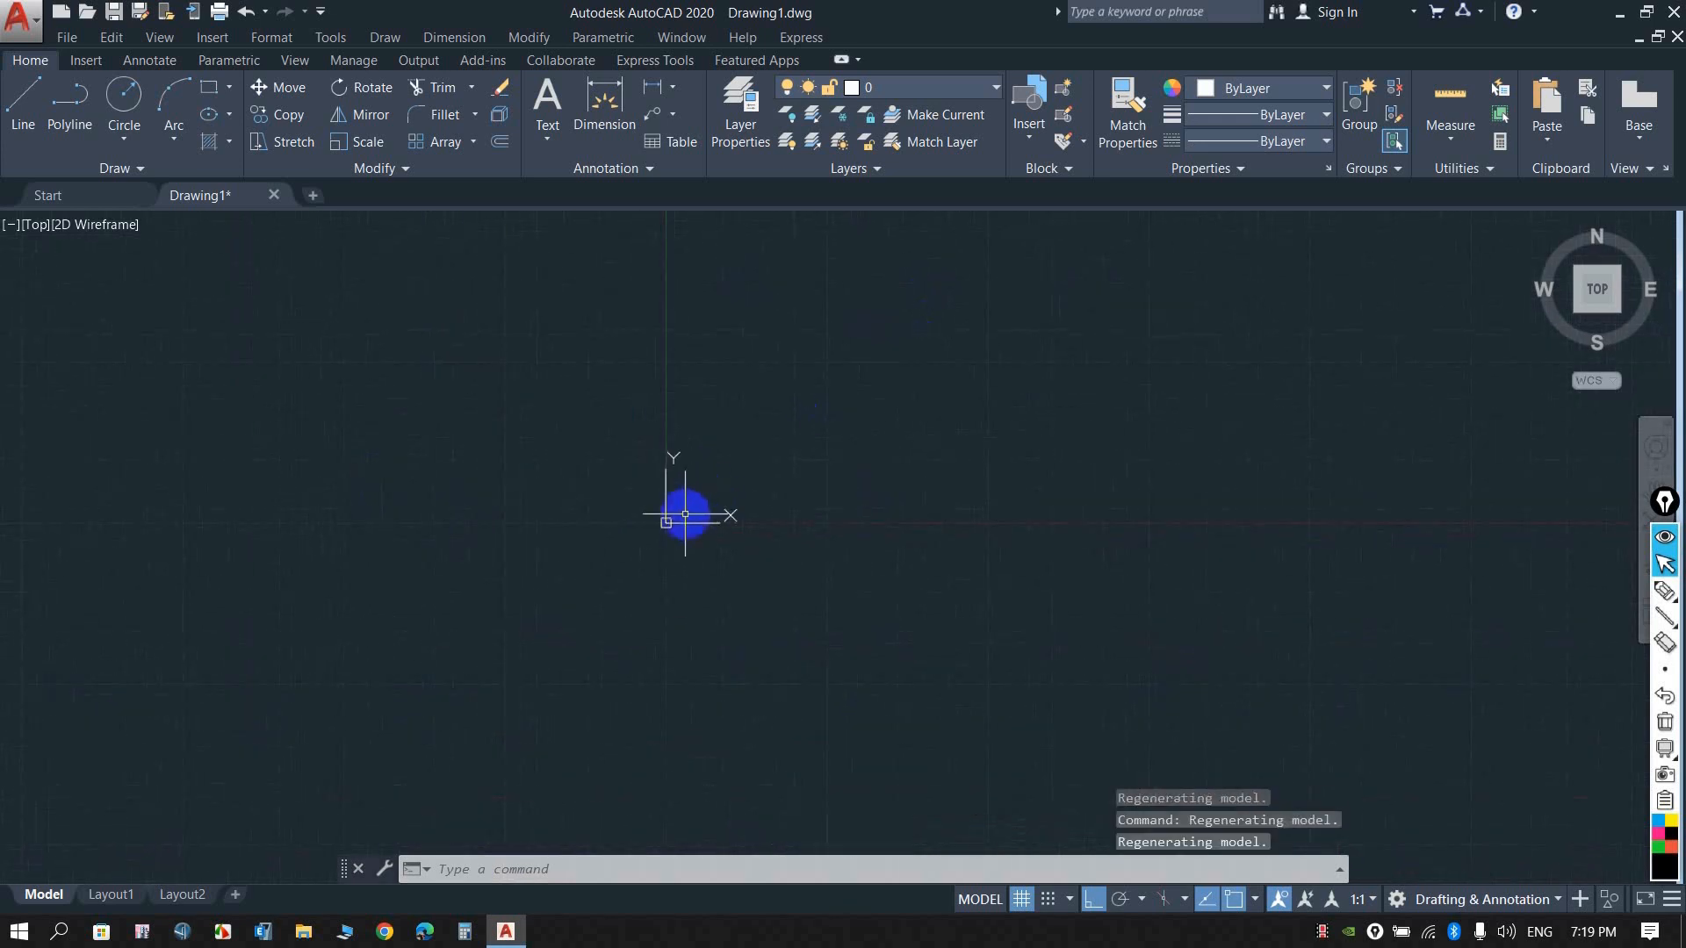
{"action": "scroll", "coordinate": [1088, 319], "scroll_direction": "up", "scroll_amount": 8}
{"action": "scroll", "coordinate": [563, 661], "scroll_direction": "down", "scroll_amount": 5}
{"action": "scroll", "coordinate": [563, 657], "scroll_direction": "up", "scroll_amount": 6}
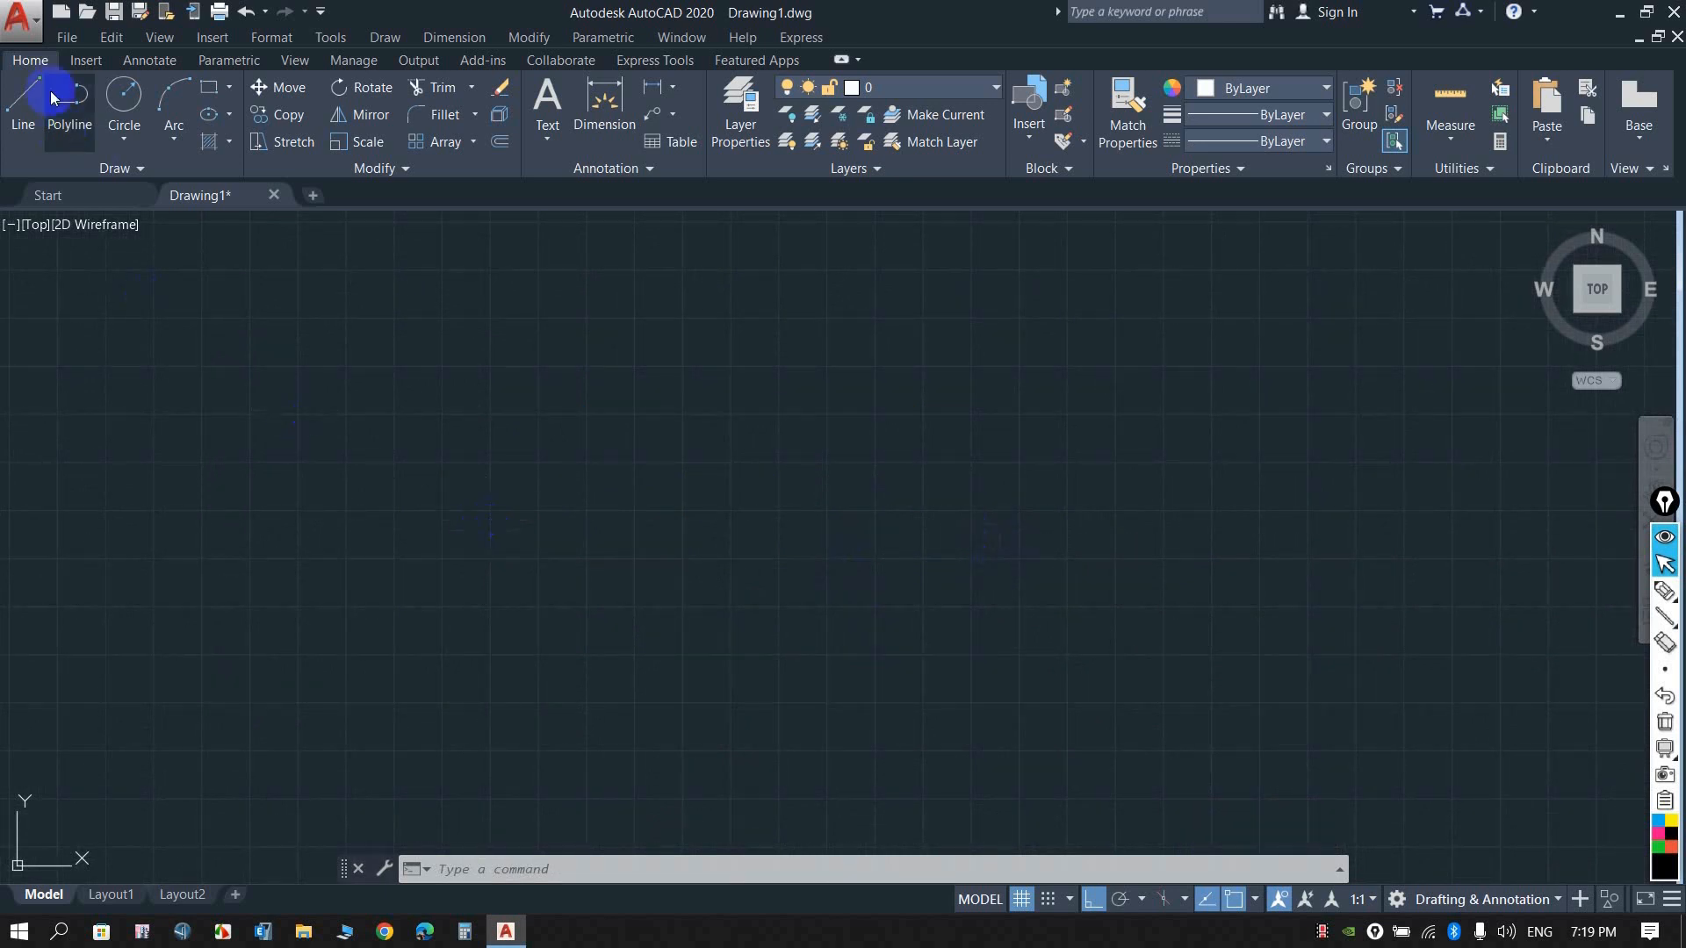
{"action": "left_click", "coordinate": [36, 33]}
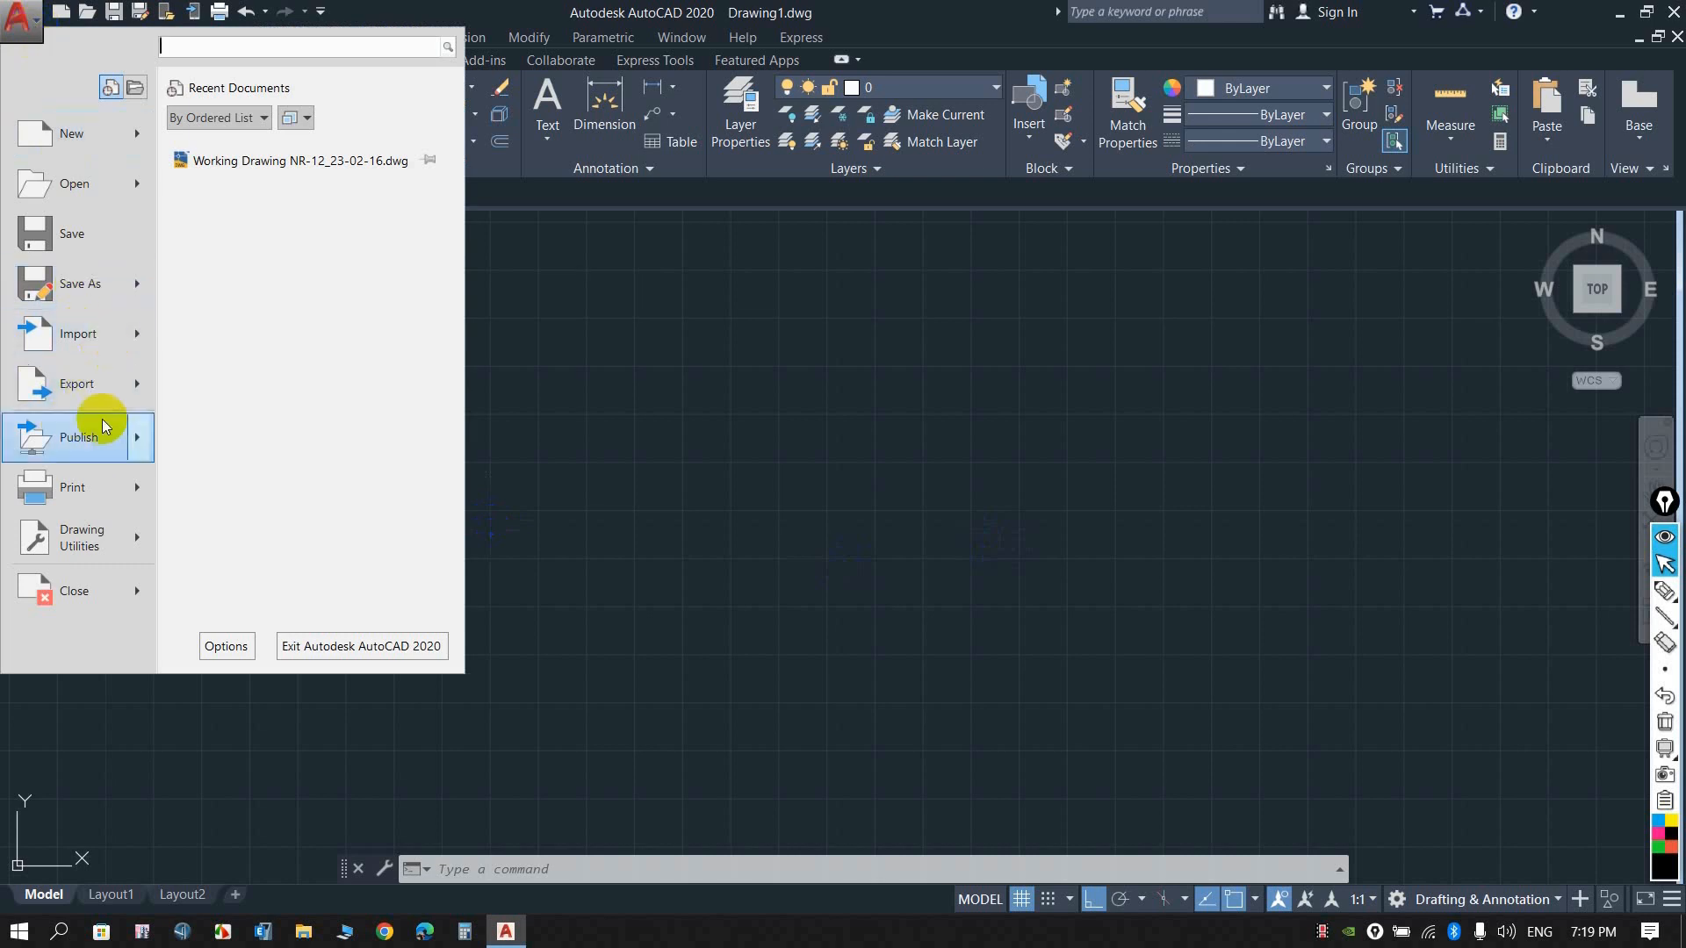
{"action": "left_click", "coordinate": [773, 345]}
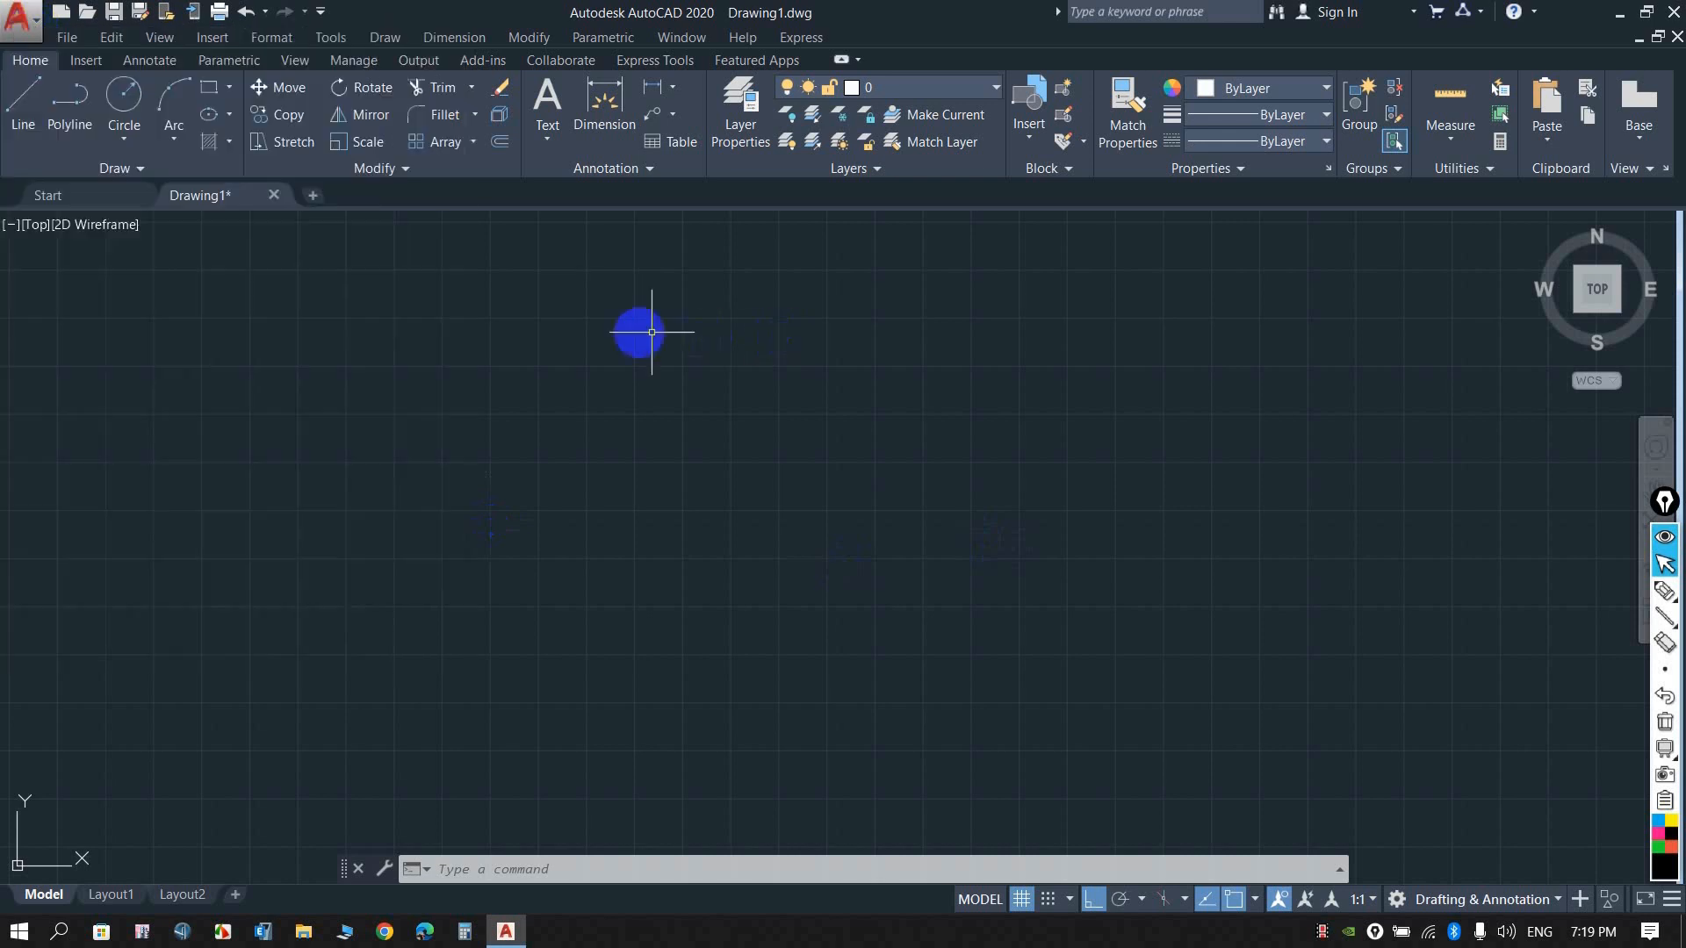
Select all objects in the drawing and erase them.
{"action": "left_click", "coordinate": [614, 326]}
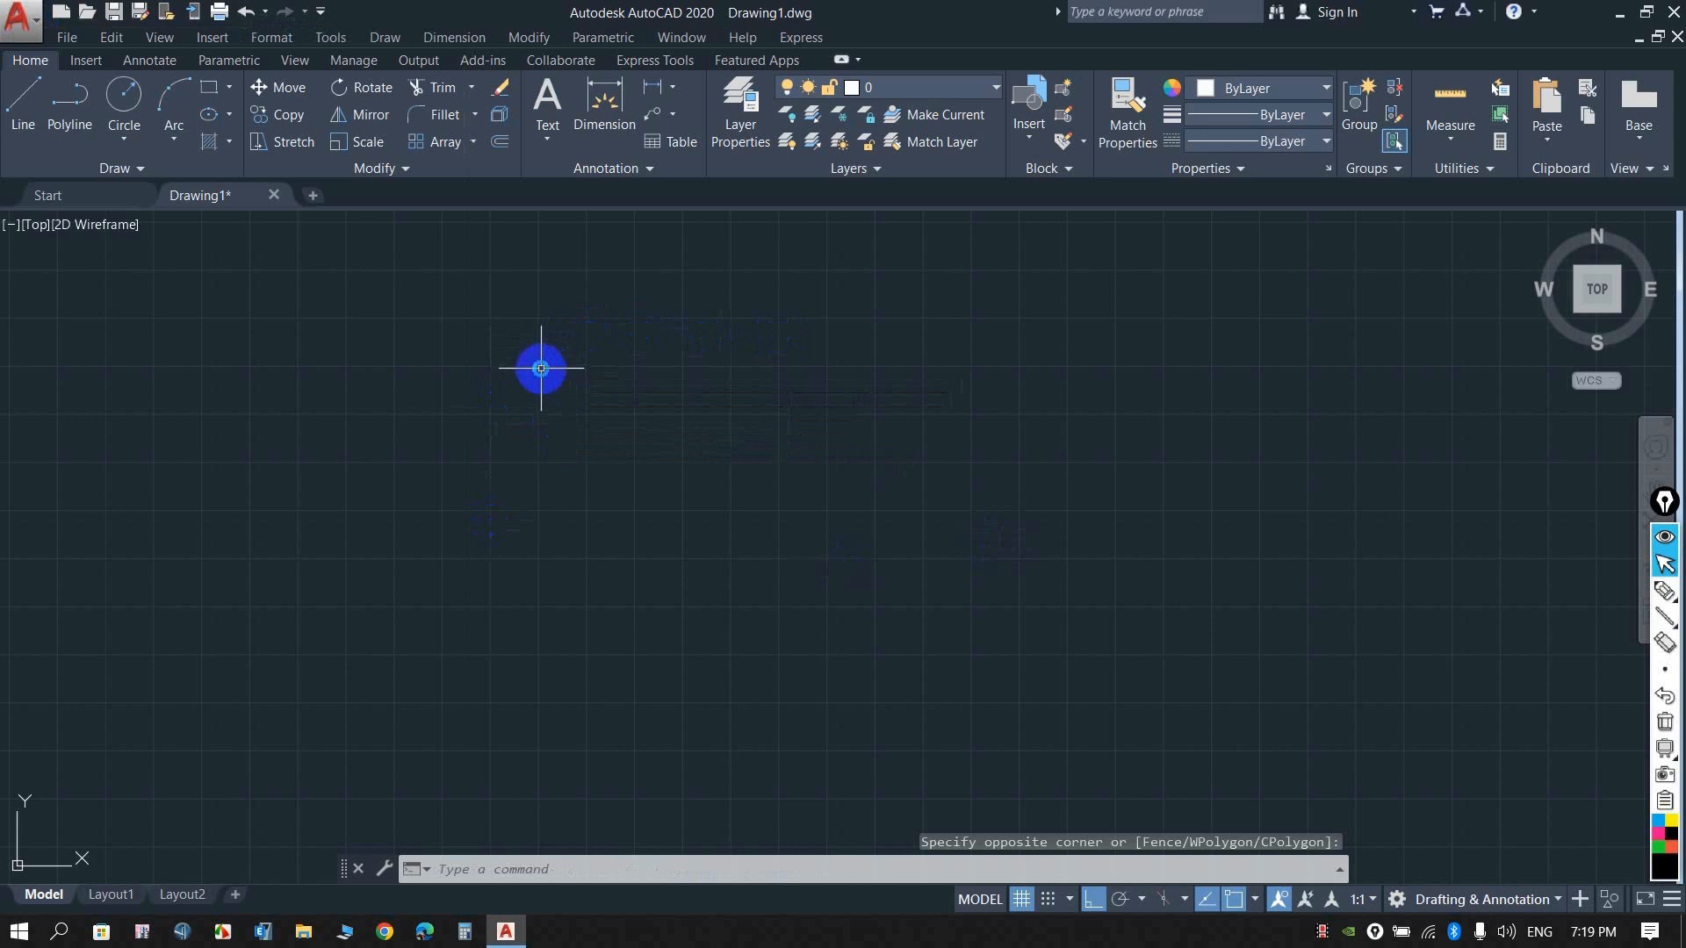
{"action": "left_click", "coordinate": [541, 367]}
{"action": "key", "text": "ctrl+a"}
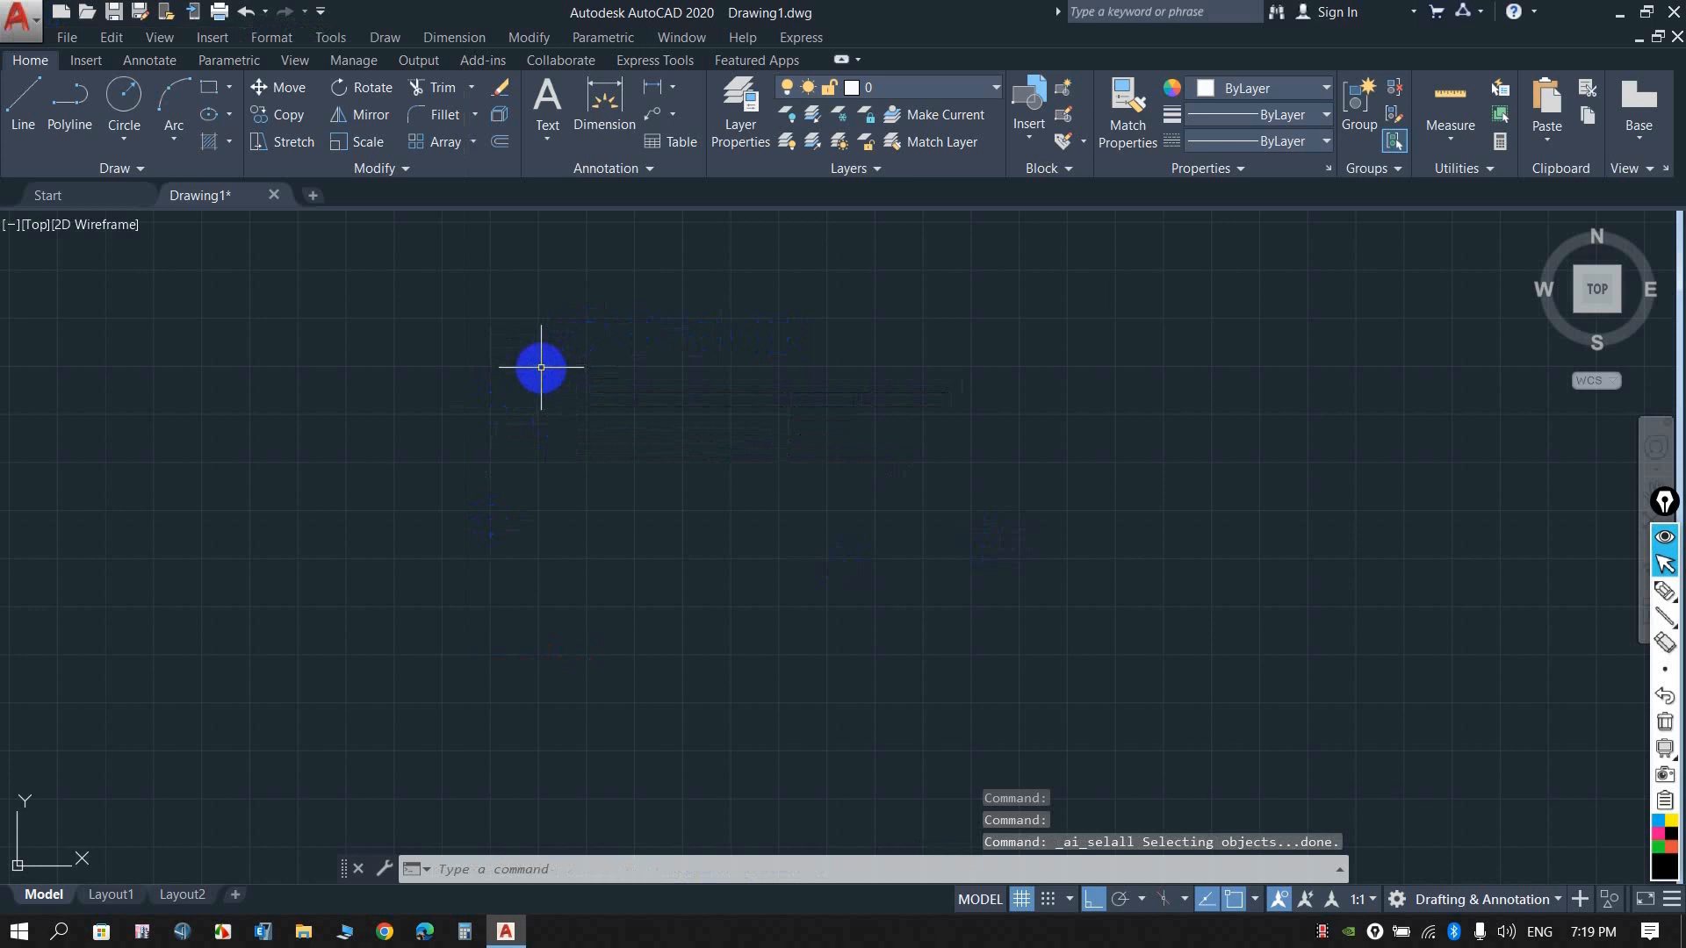
{"action": "right_click", "coordinate": [541, 365]}
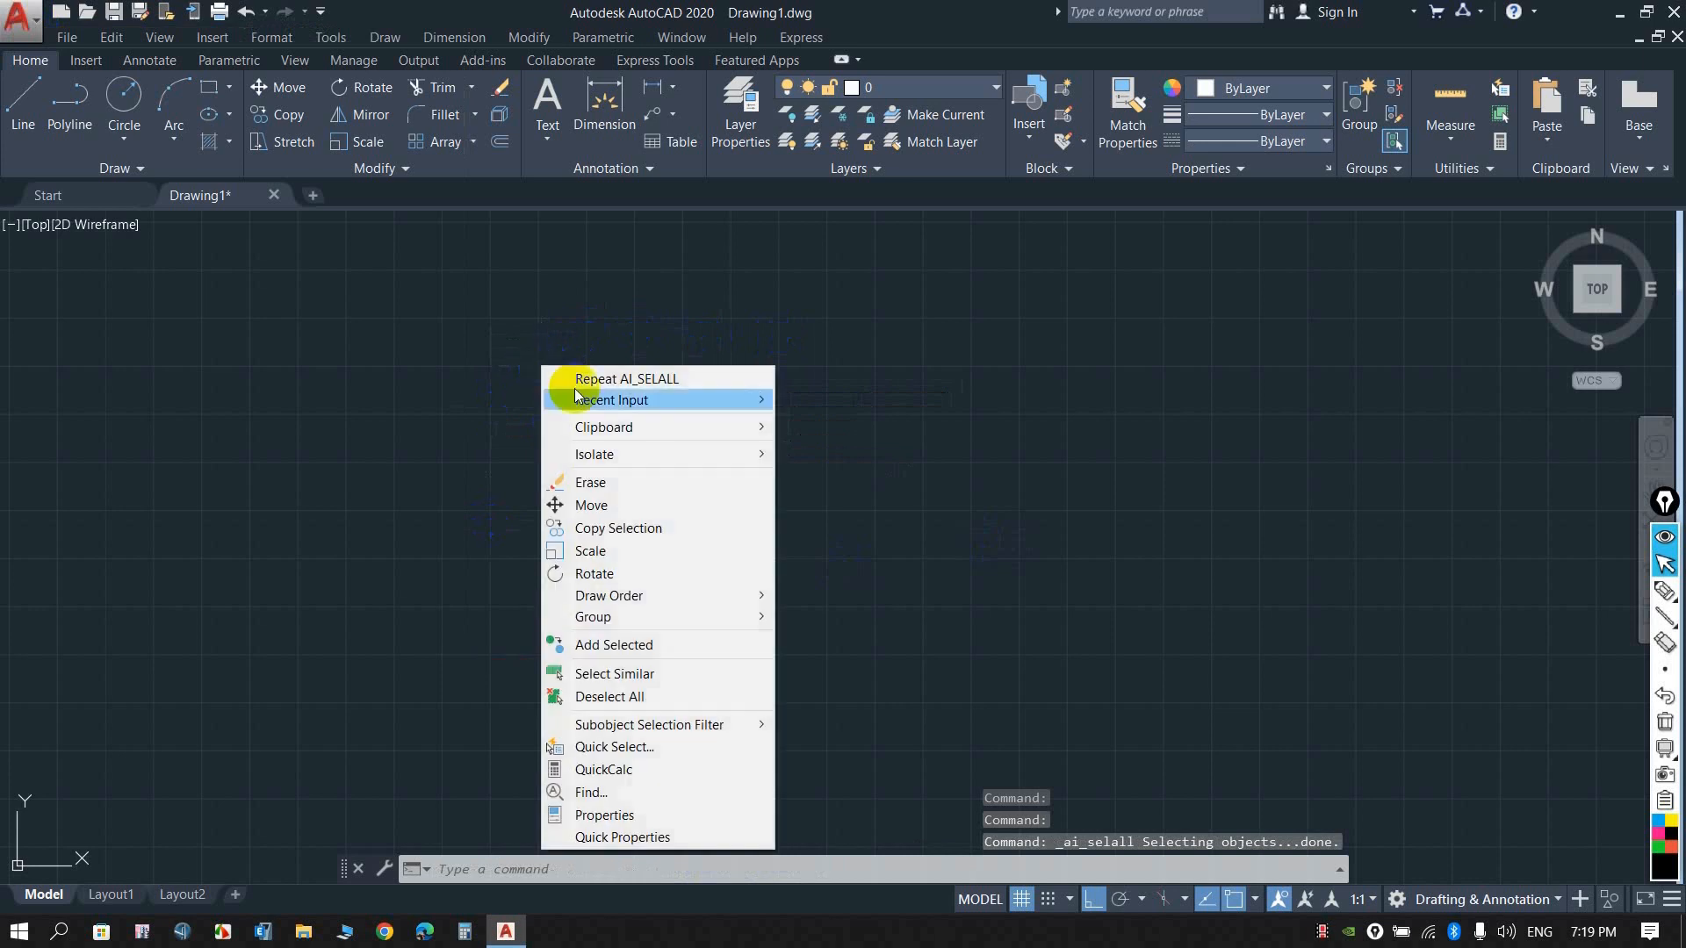
{"action": "left_click", "coordinate": [627, 485]}
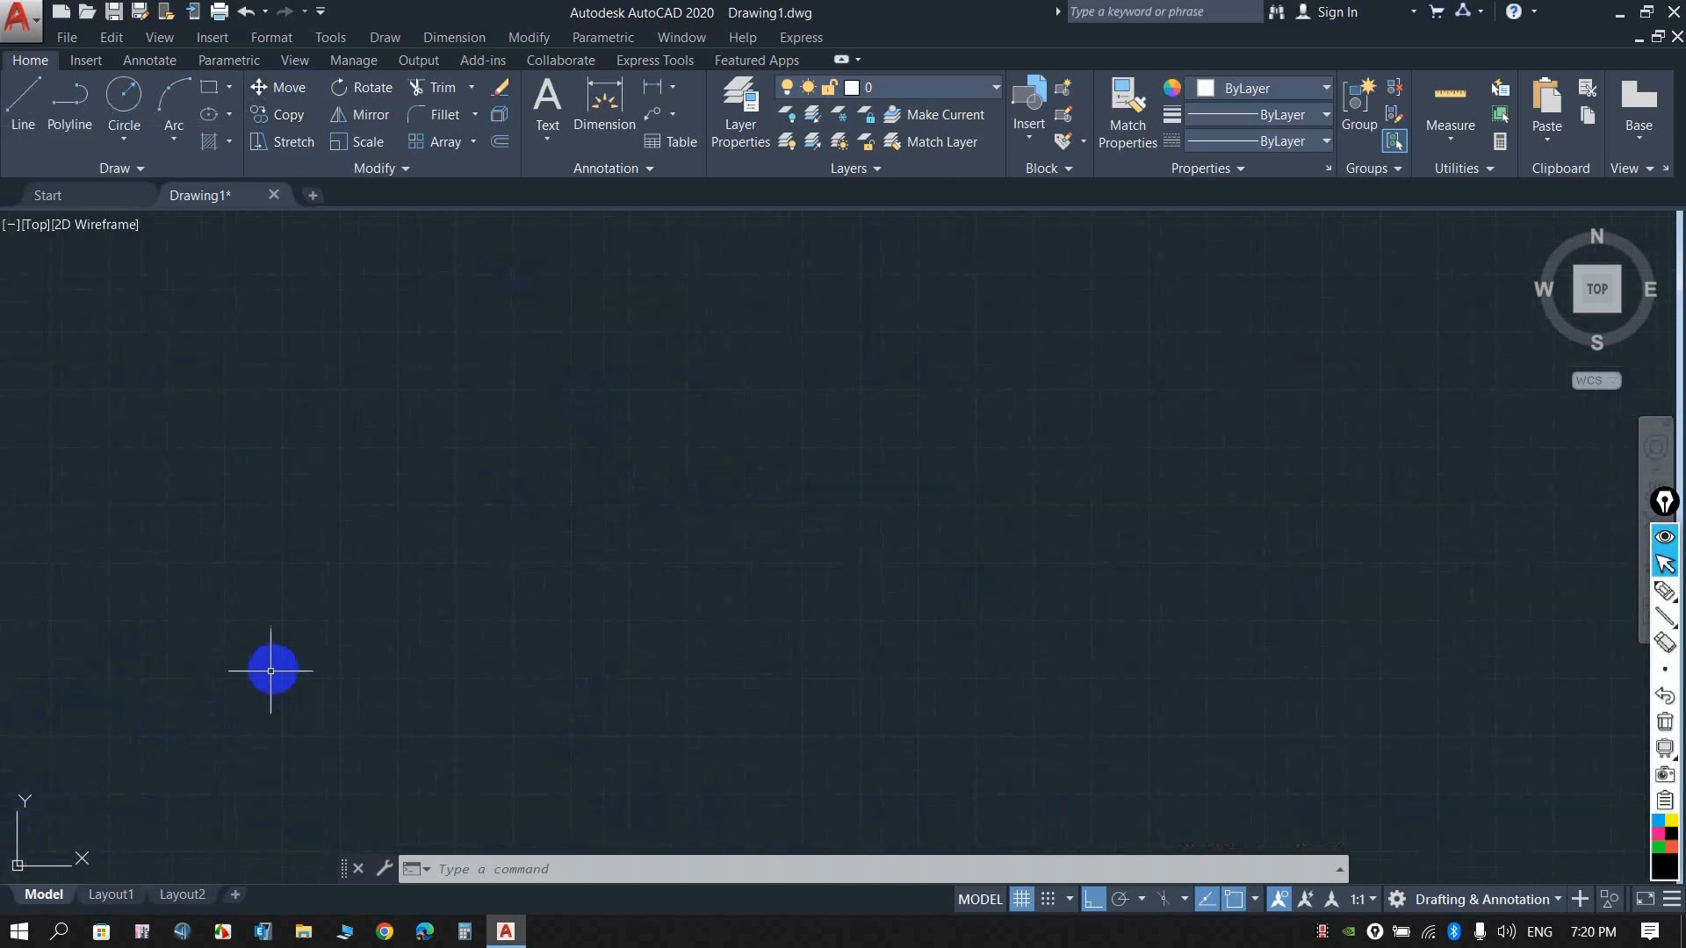
Draw a horizontal 500' line rightward with Ortho on and finish the Line command.
{"action": "left_click", "coordinate": [23, 103]}
{"action": "left_click", "coordinate": [332, 466]}
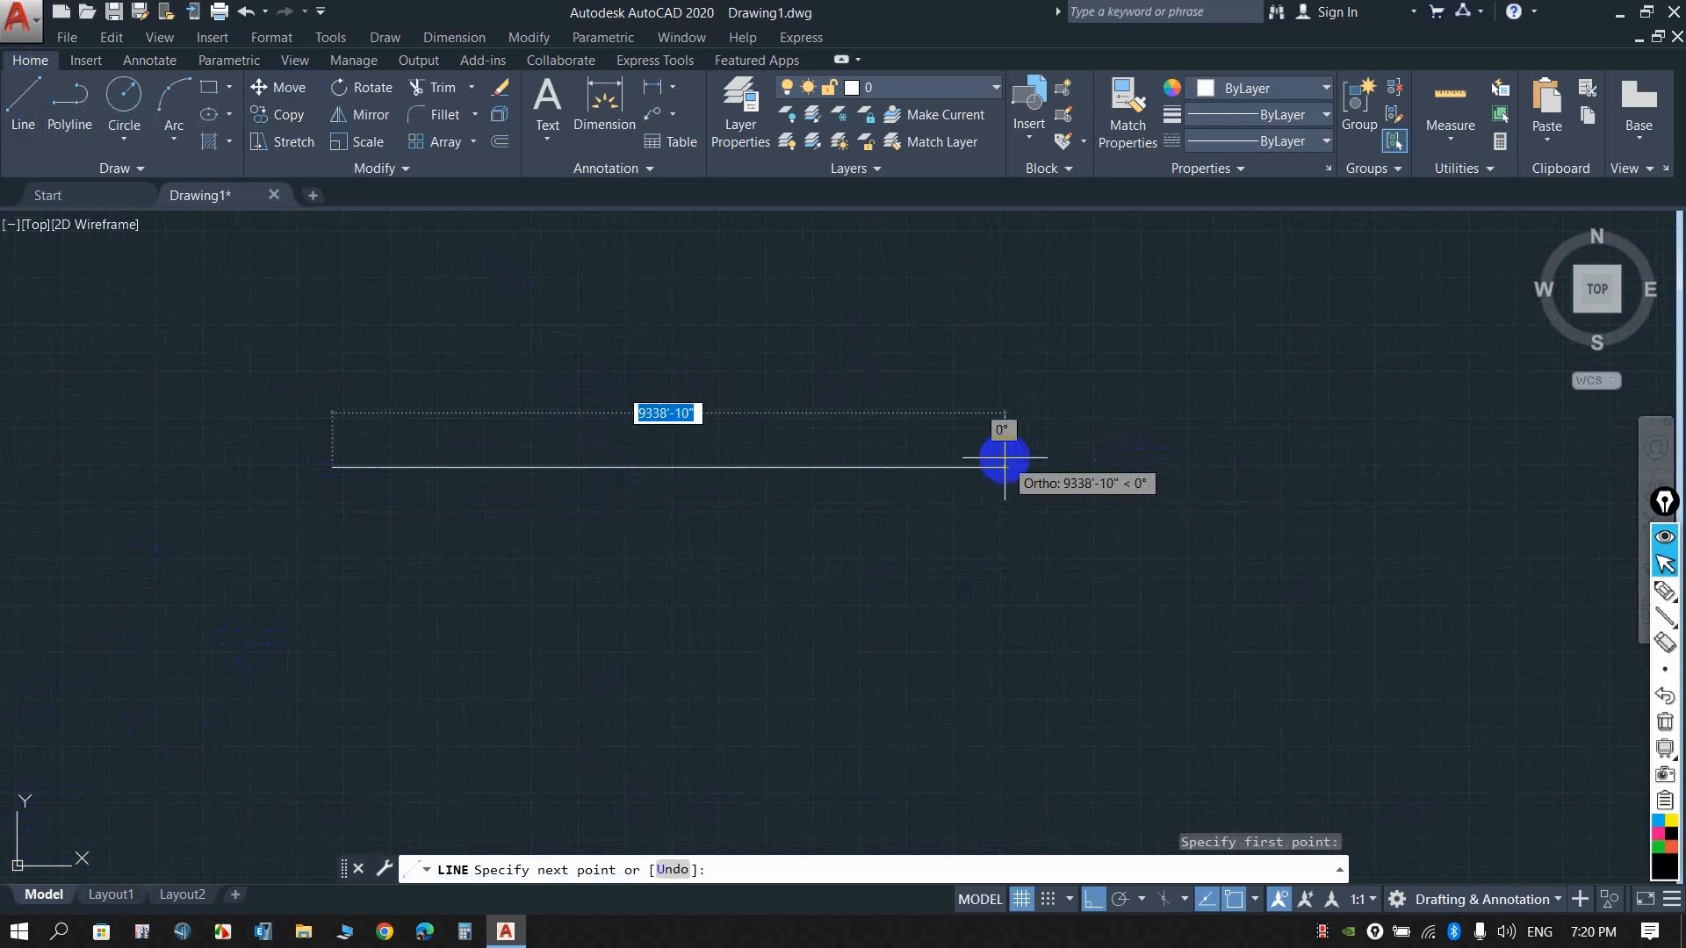
{"action": "type", "text": "5"}
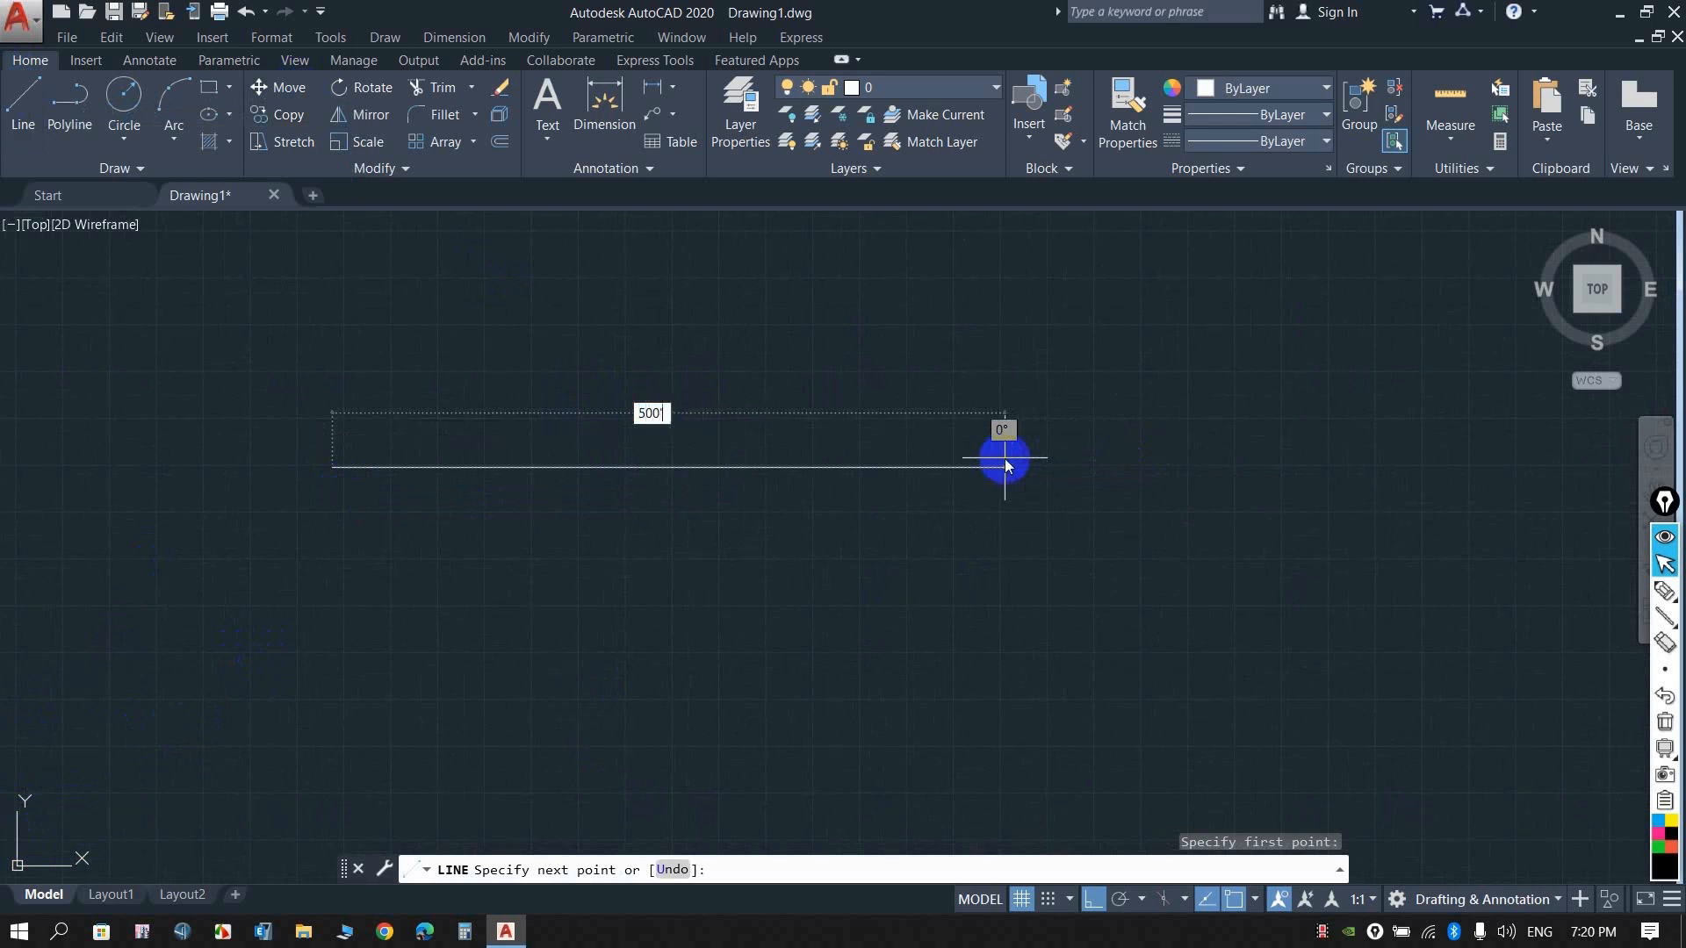
{"action": "type", "text": "00'"}
{"action": "key", "text": "Return"}
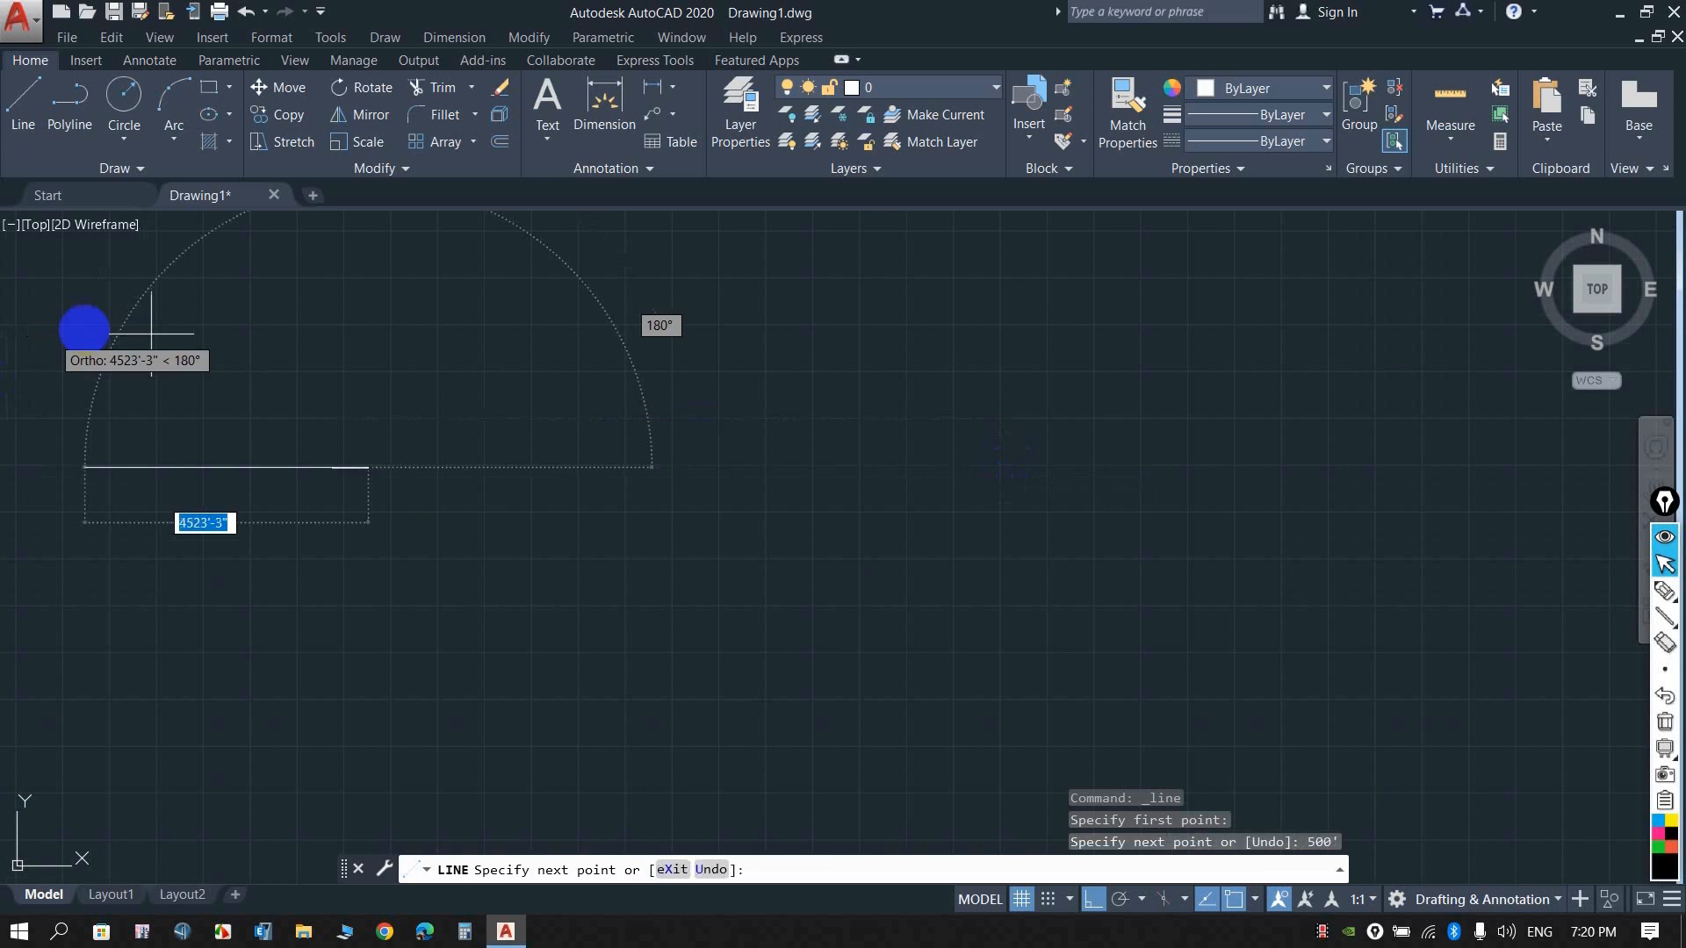
{"action": "key", "text": "Return"}
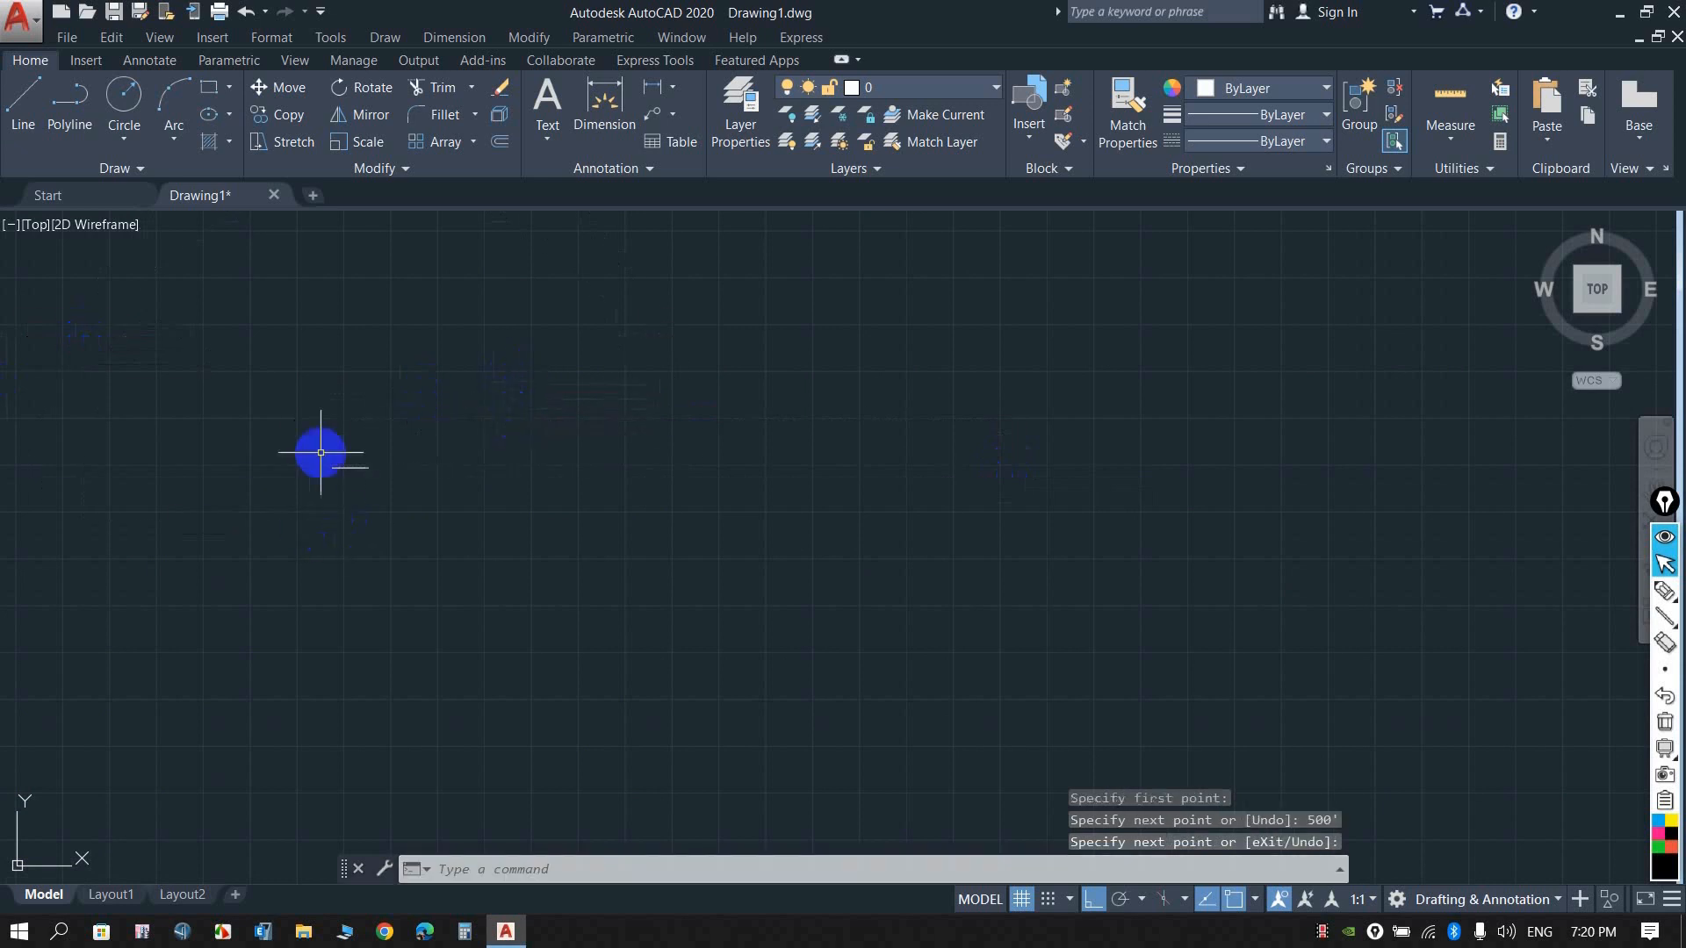
Start a linear dimension for the 500' line.
{"action": "scroll", "coordinate": [320, 452], "scroll_direction": "up", "scroll_amount": 6}
{"action": "scroll", "coordinate": [312, 566], "scroll_direction": "up", "scroll_amount": 4}
{"action": "scroll", "coordinate": [632, 418], "scroll_direction": "up", "scroll_amount": 6}
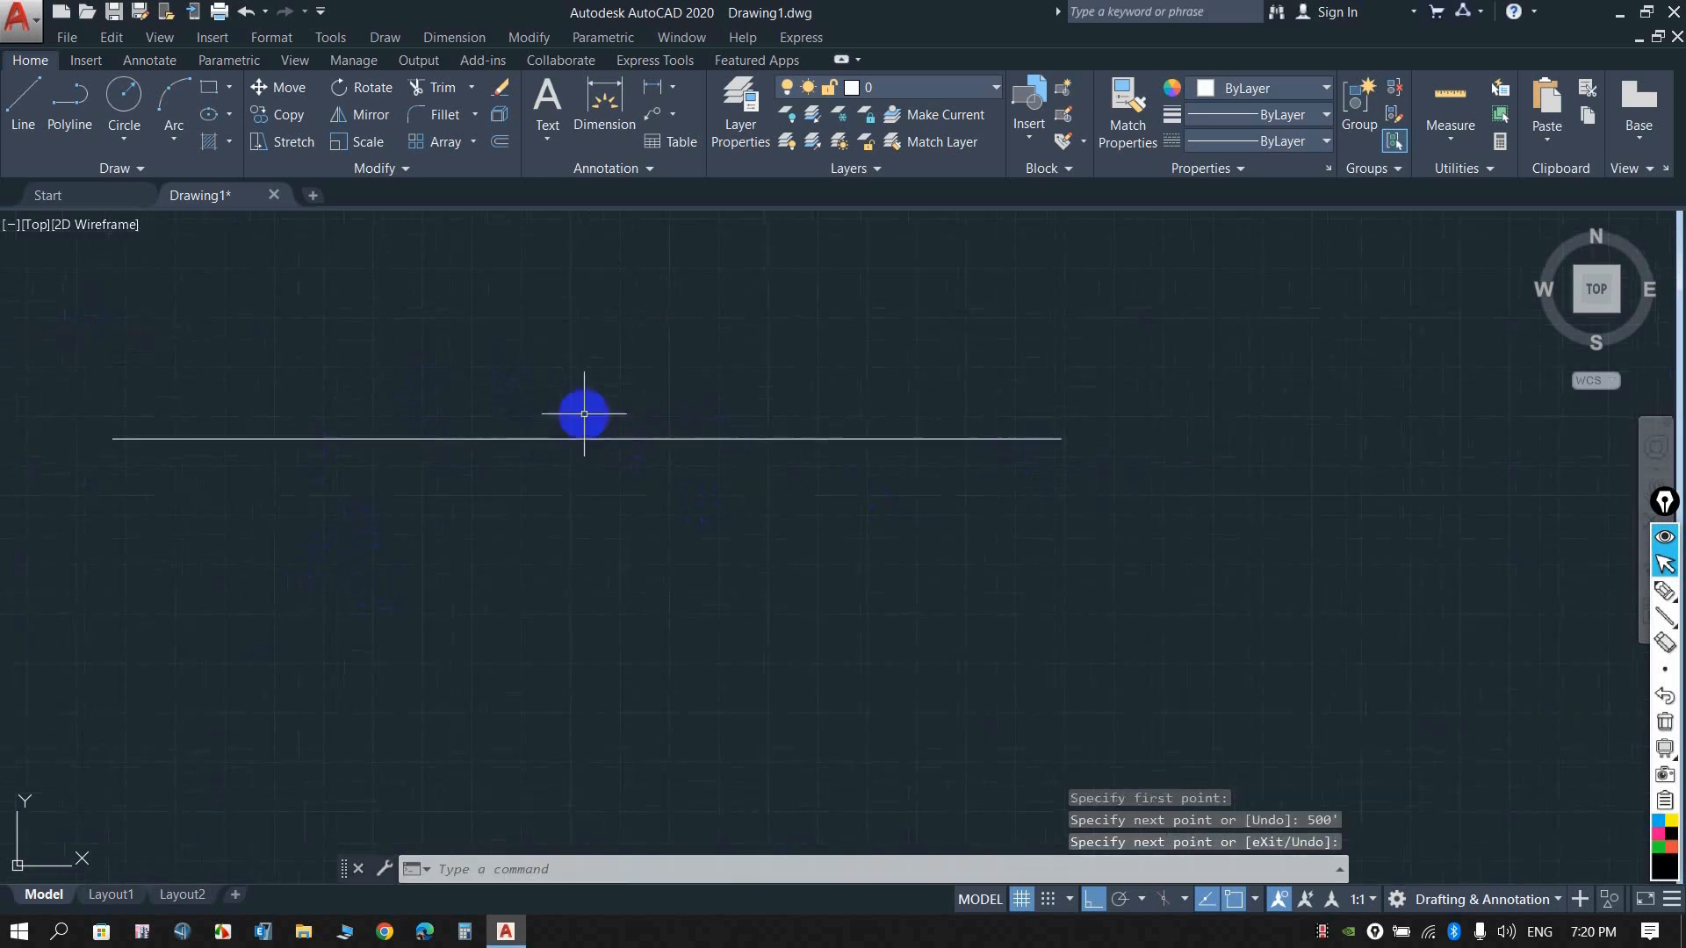
{"action": "scroll", "coordinate": [996, 419], "scroll_direction": "down", "scroll_amount": 4}
{"action": "scroll", "coordinate": [641, 407], "scroll_direction": "up", "scroll_amount": 2}
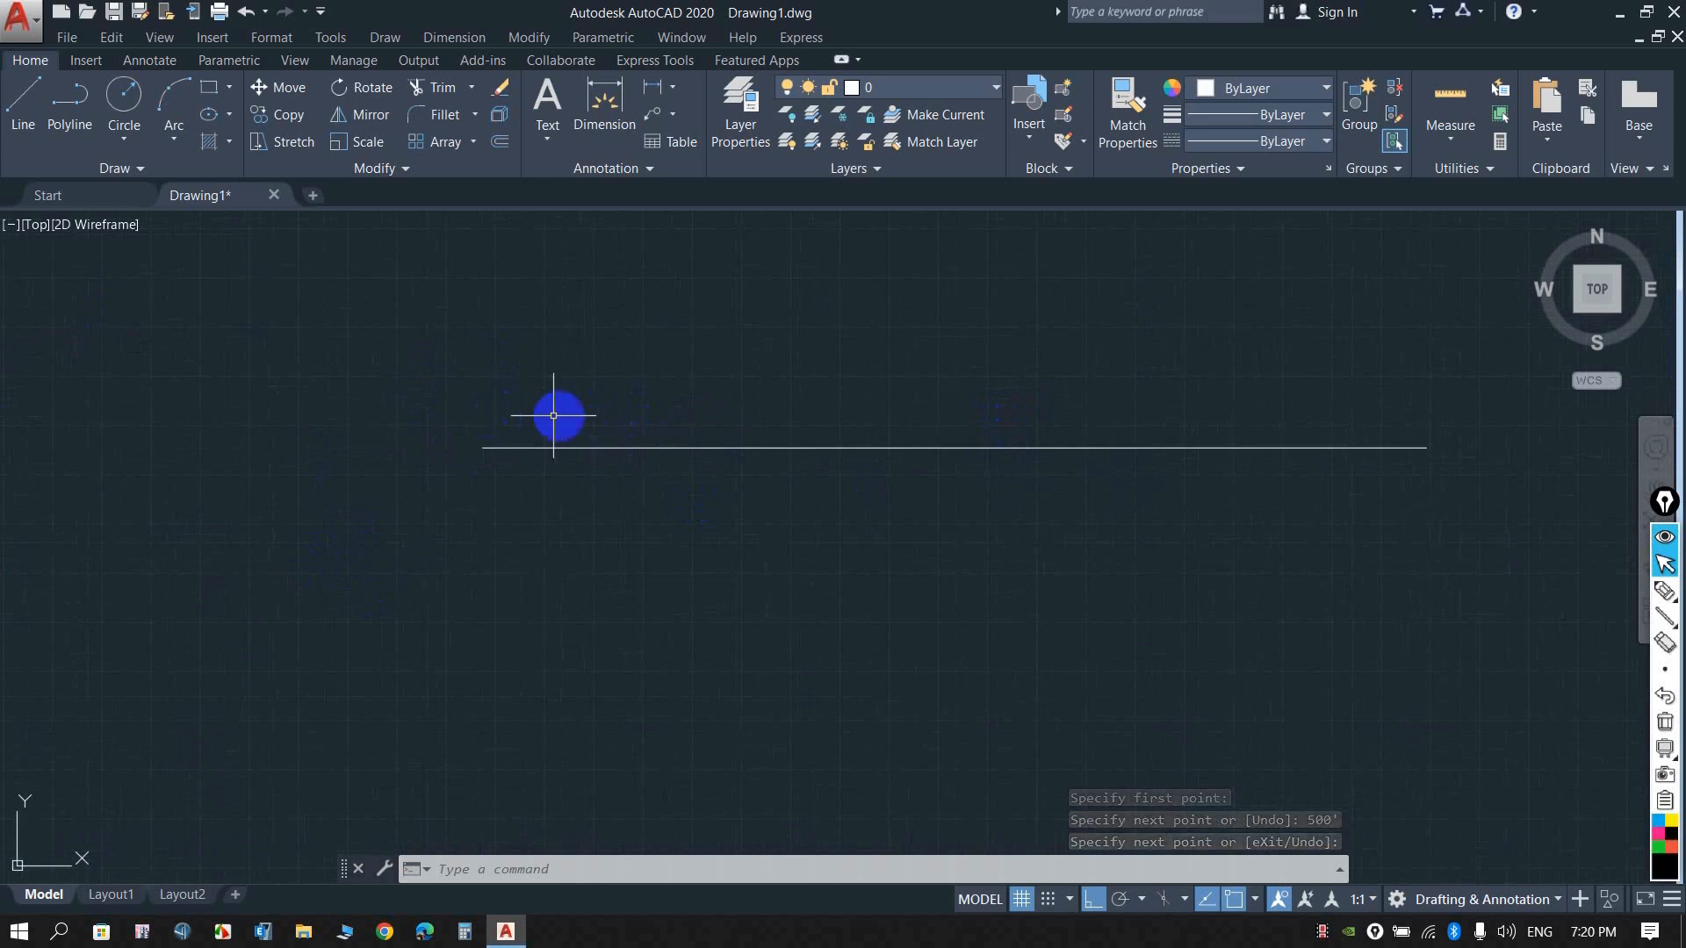
{"action": "scroll", "coordinate": [1170, 346], "scroll_direction": "up", "scroll_amount": 2}
{"action": "scroll", "coordinate": [1088, 372], "scroll_direction": "down", "scroll_amount": 2}
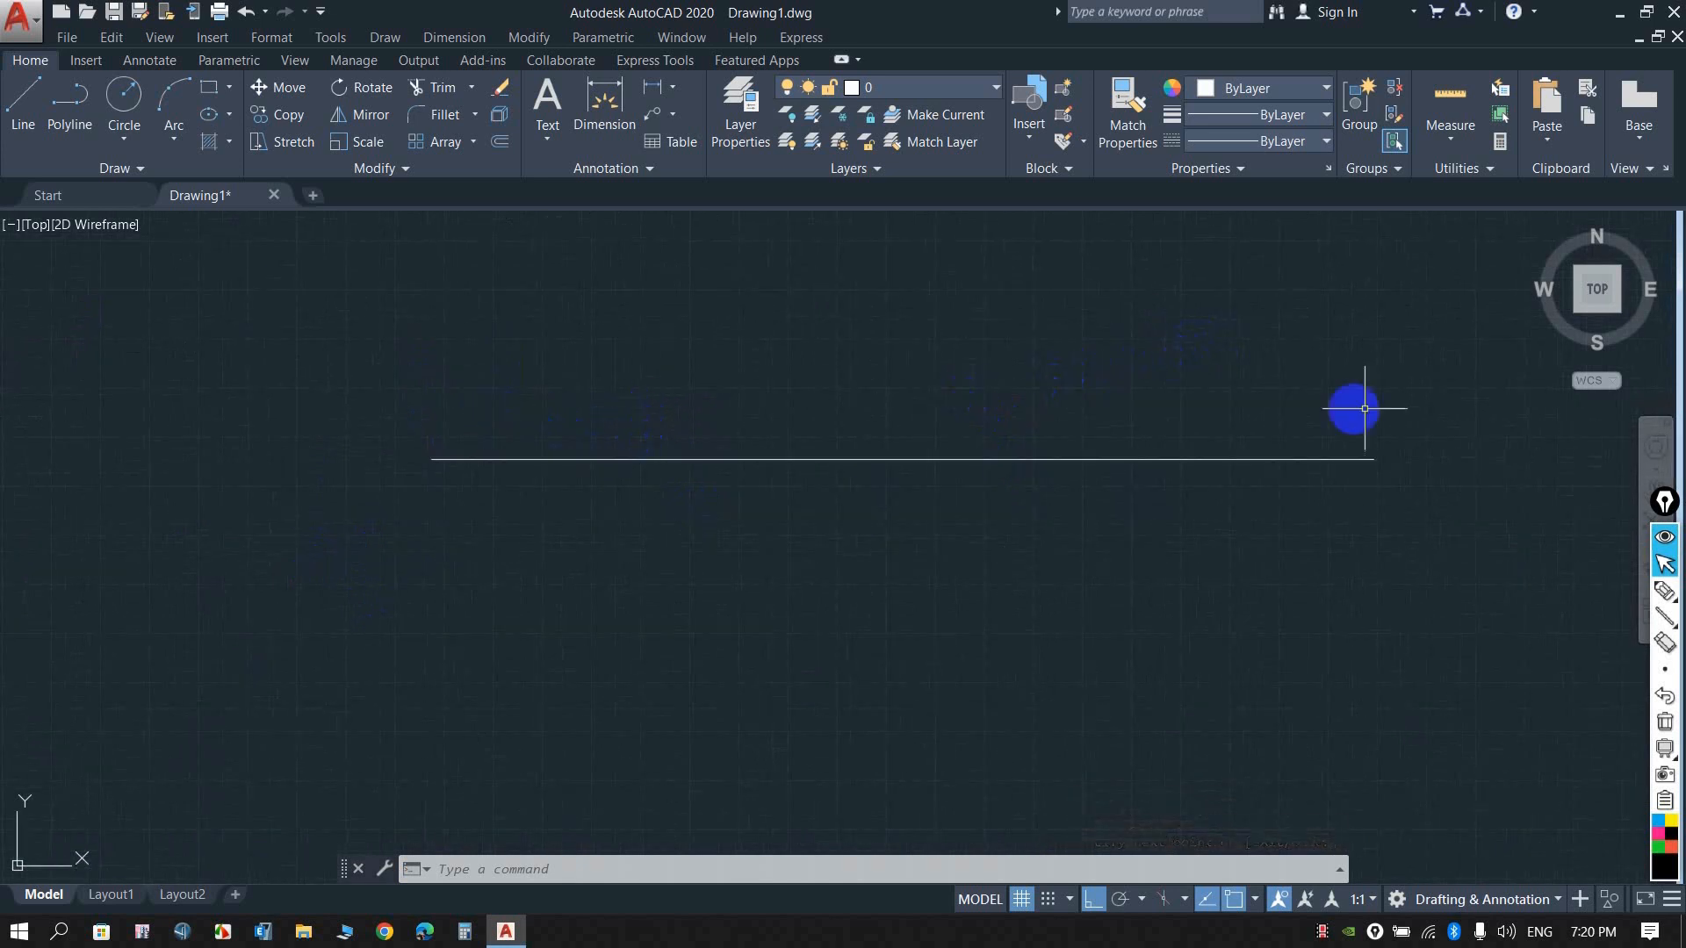
{"action": "left_click", "coordinate": [659, 88]}
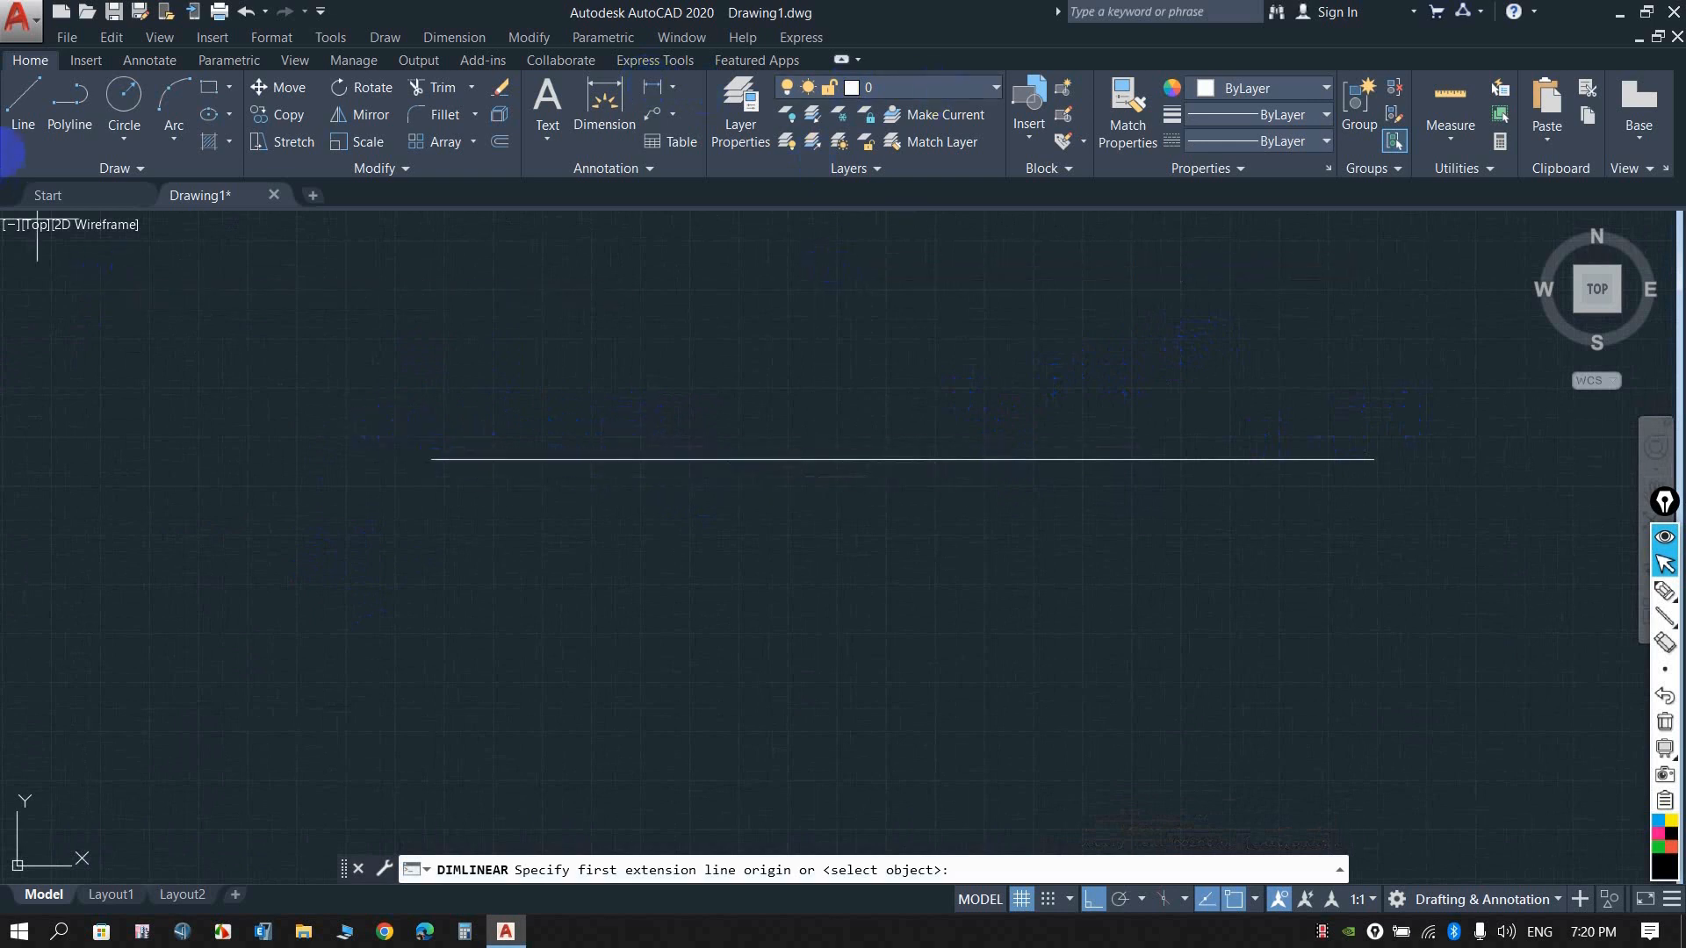
Outline the visible drawing area freehand in yellow with the screen annotation pen, and clear all pen marks.
{"action": "mouse_move", "coordinate": [1666, 619]}
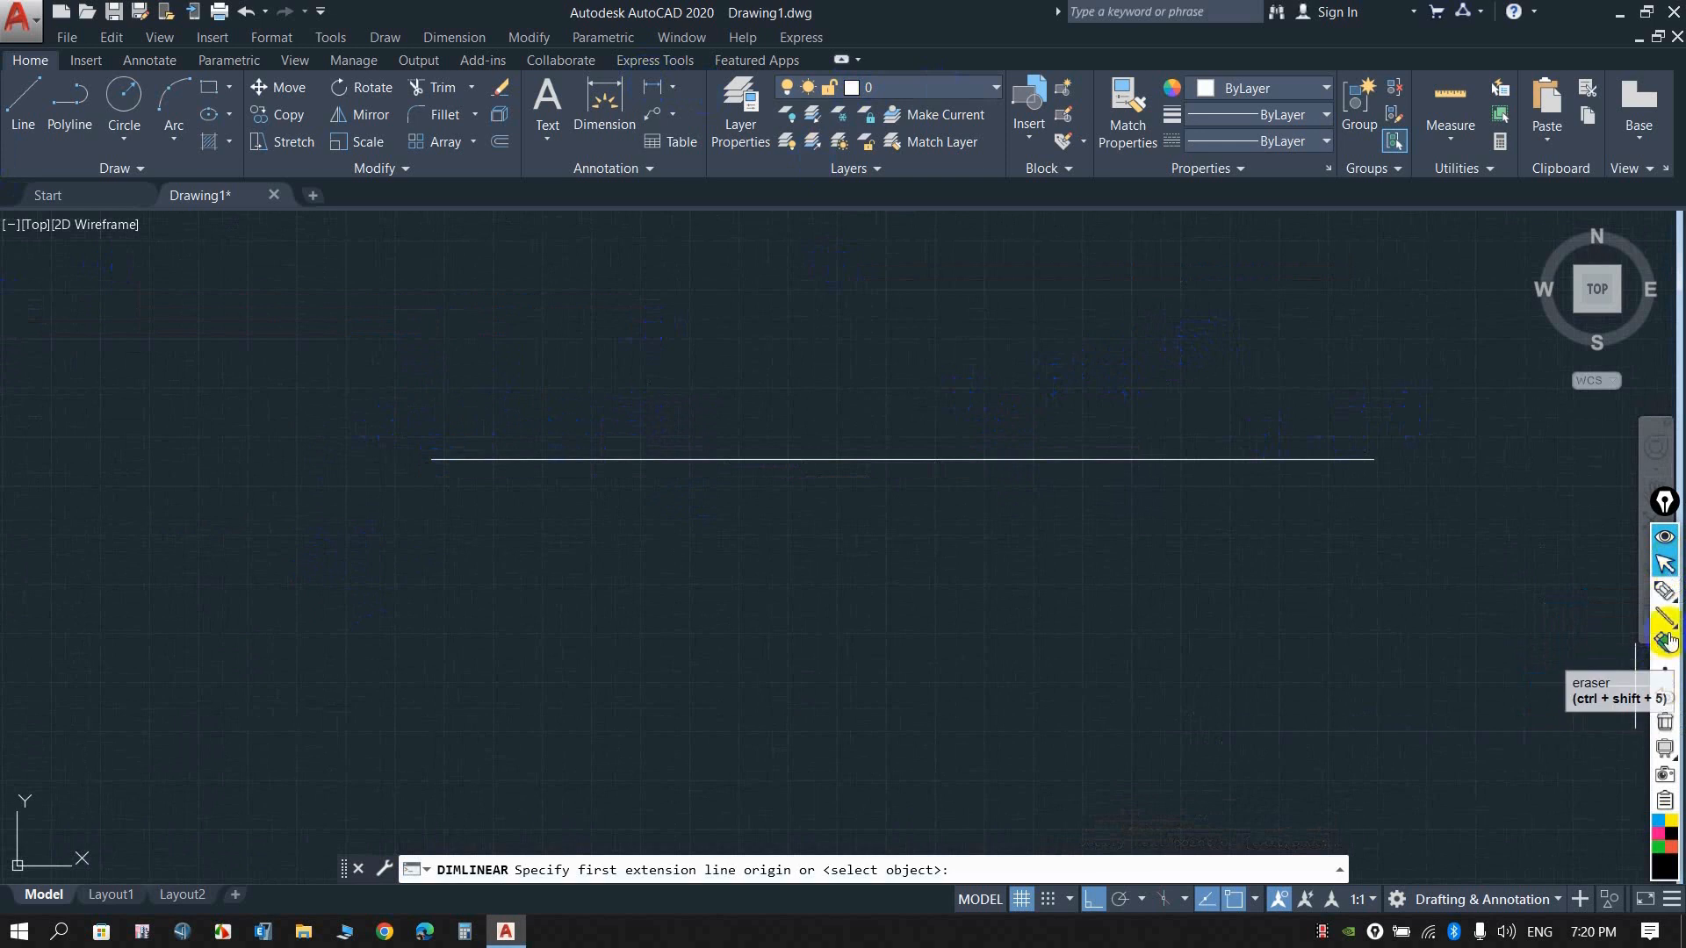
{"action": "left_click", "coordinate": [1665, 590]}
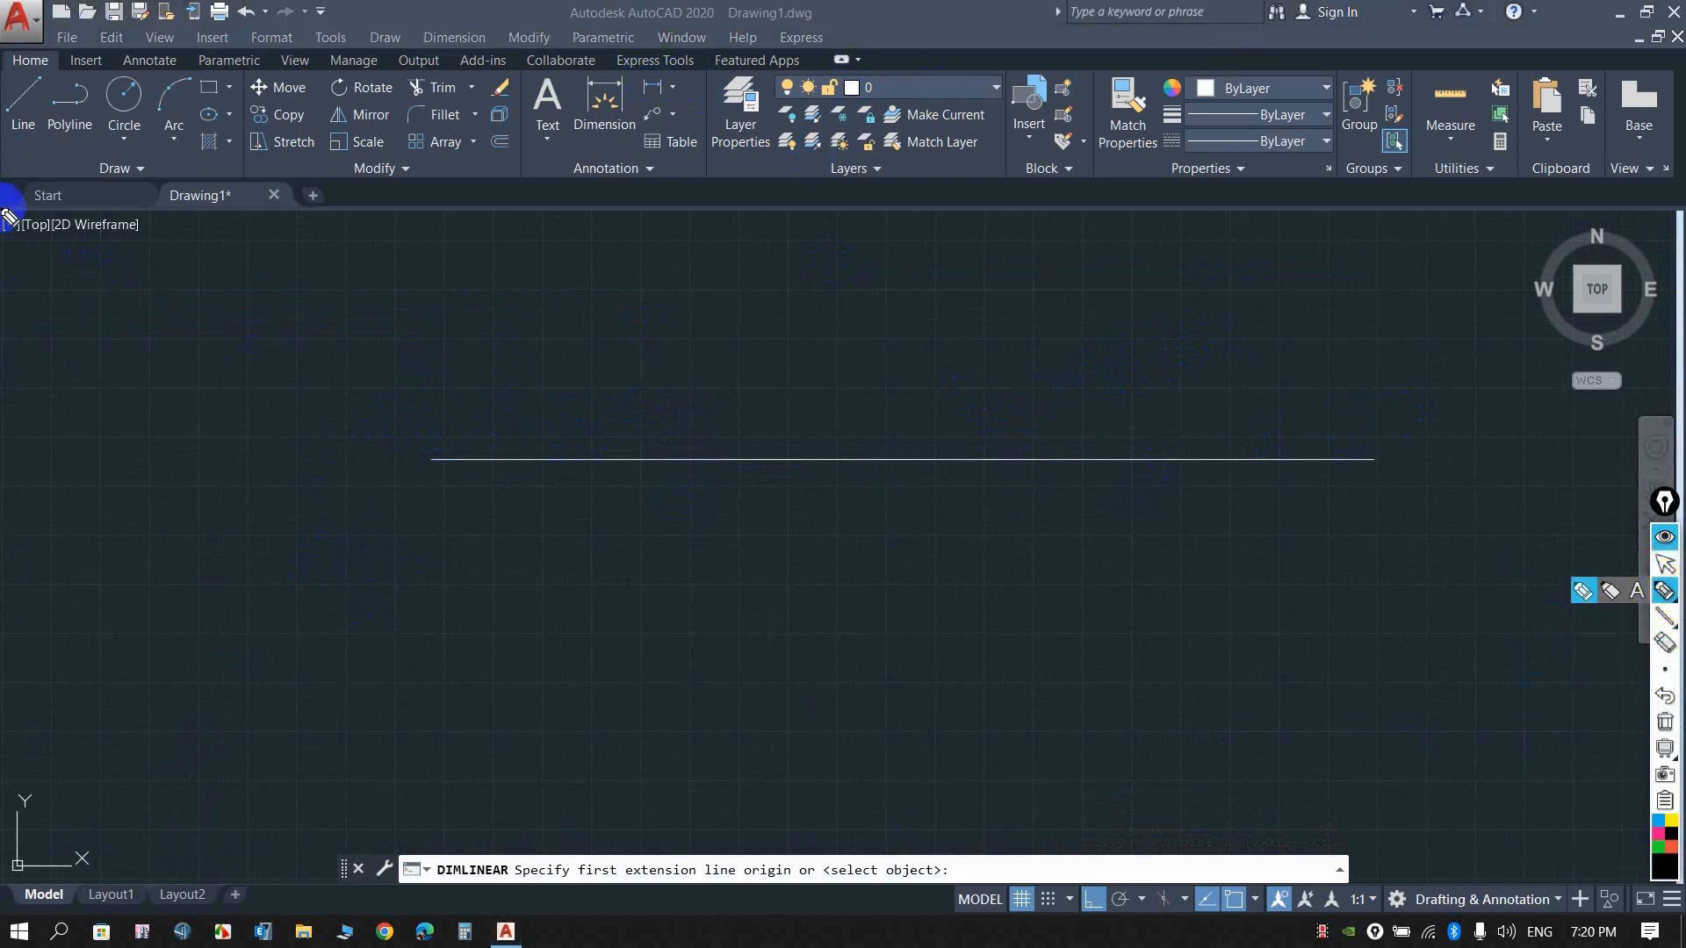
{"action": "left_click_drag", "start_coordinate": [1, 744], "coordinate": [126, 765]}
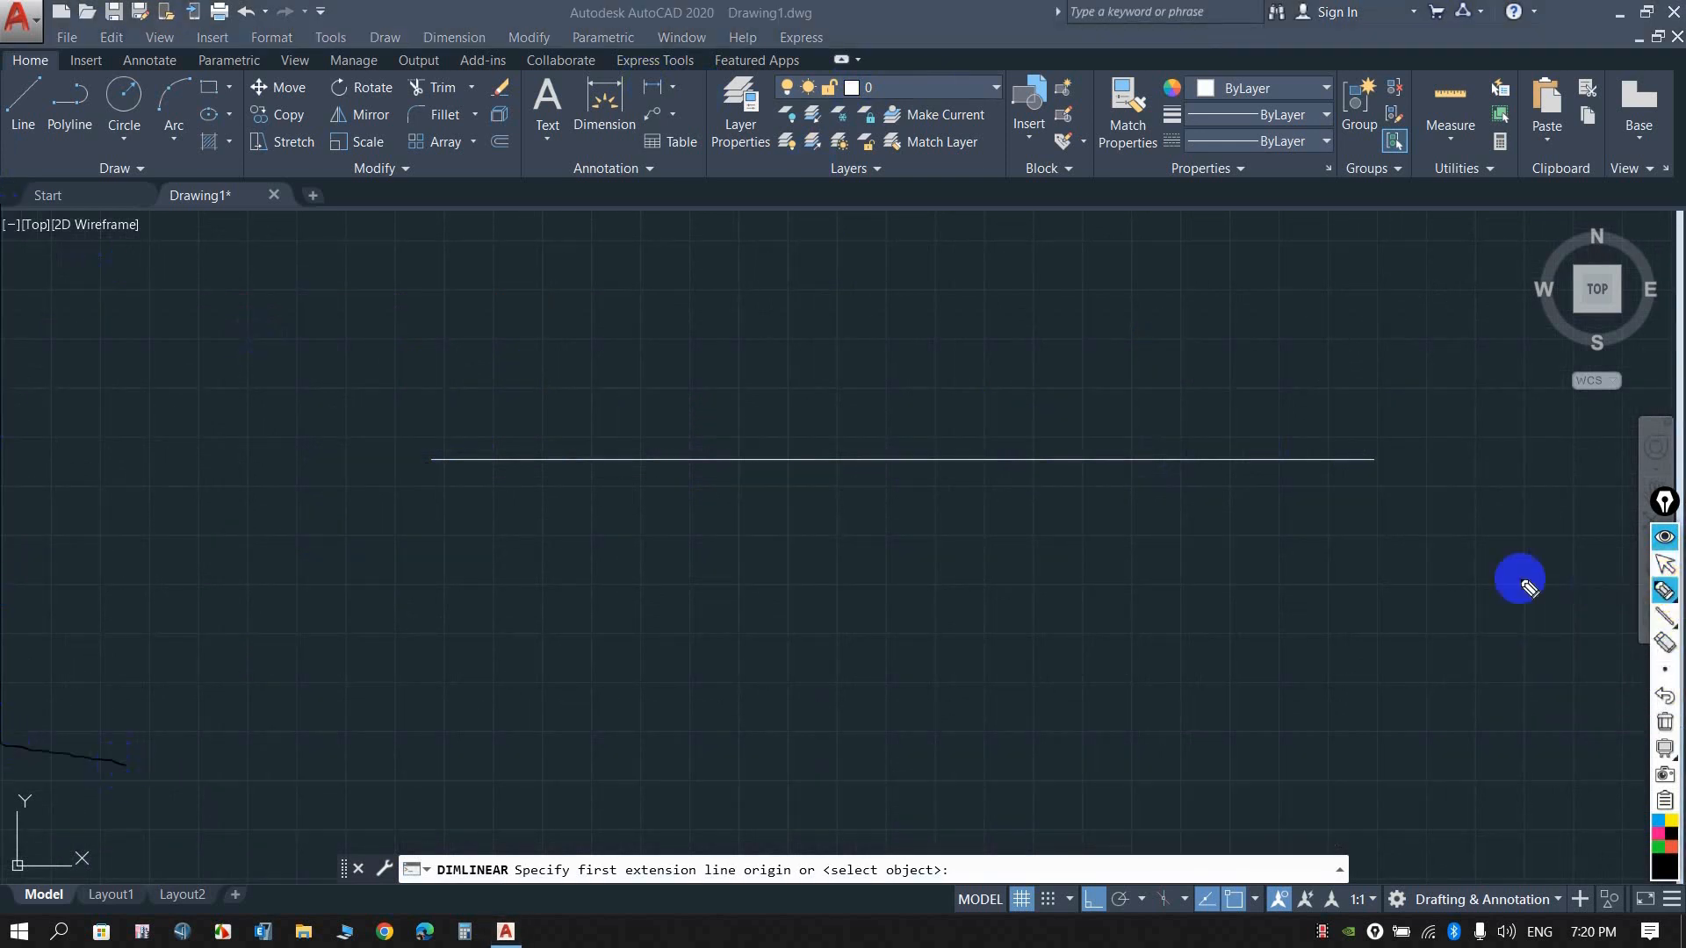
{"action": "left_click", "coordinate": [1664, 843]}
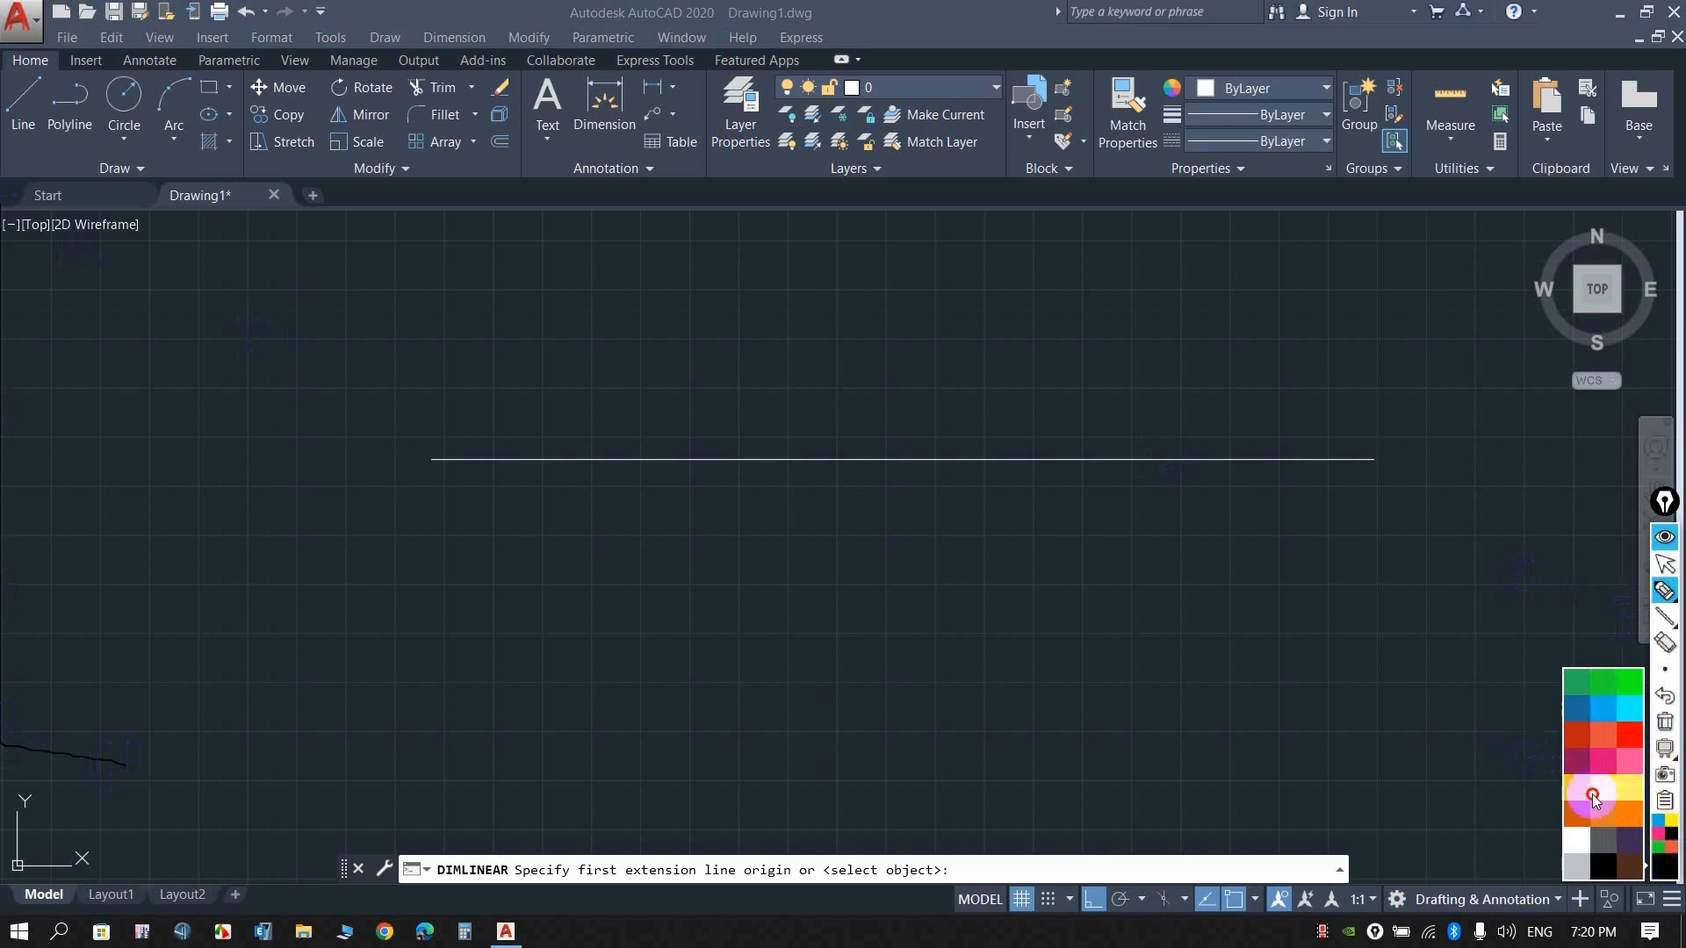
{"action": "left_click", "coordinate": [1572, 783]}
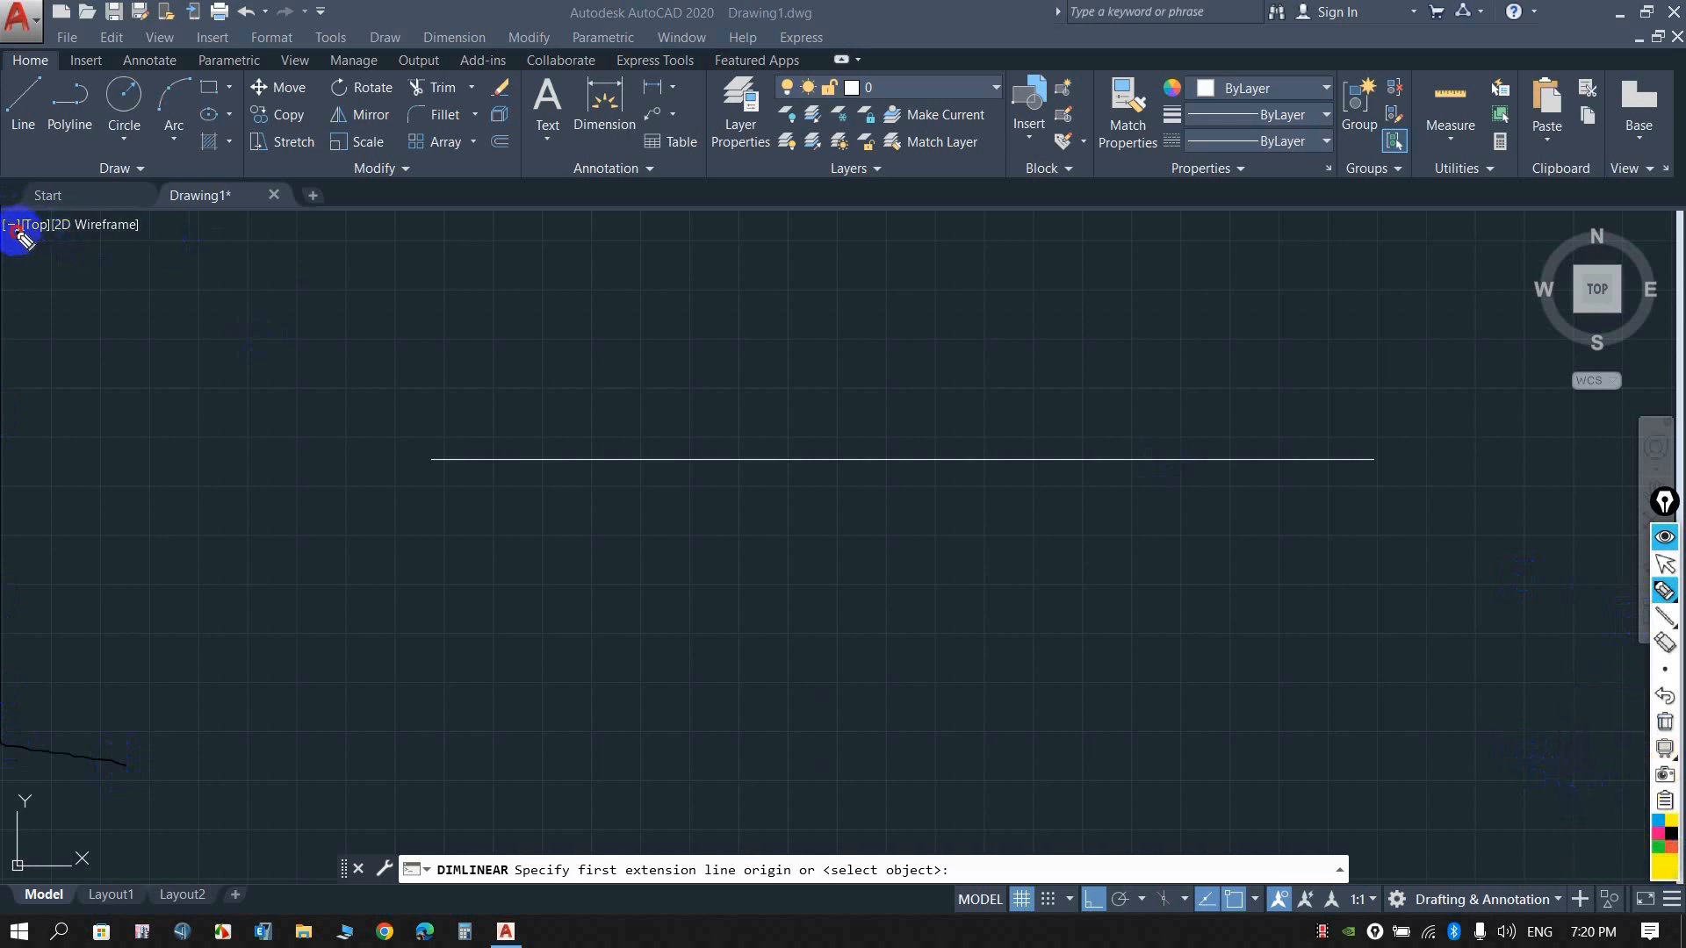
{"action": "mouse_move", "coordinate": [18, 233]}
{"action": "left_mouse_down"}
{"action": "mouse_move", "coordinate": [978, 264]}
{"action": "mouse_move", "coordinate": [1677, 200]}
{"action": "mouse_move", "coordinate": [1673, 641]}
{"action": "mouse_move", "coordinate": [1499, 825]}
{"action": "mouse_move", "coordinate": [52, 805]}
{"action": "mouse_move", "coordinate": [5, 333]}
{"action": "mouse_move", "coordinate": [12, 235]}
{"action": "left_mouse_up"}
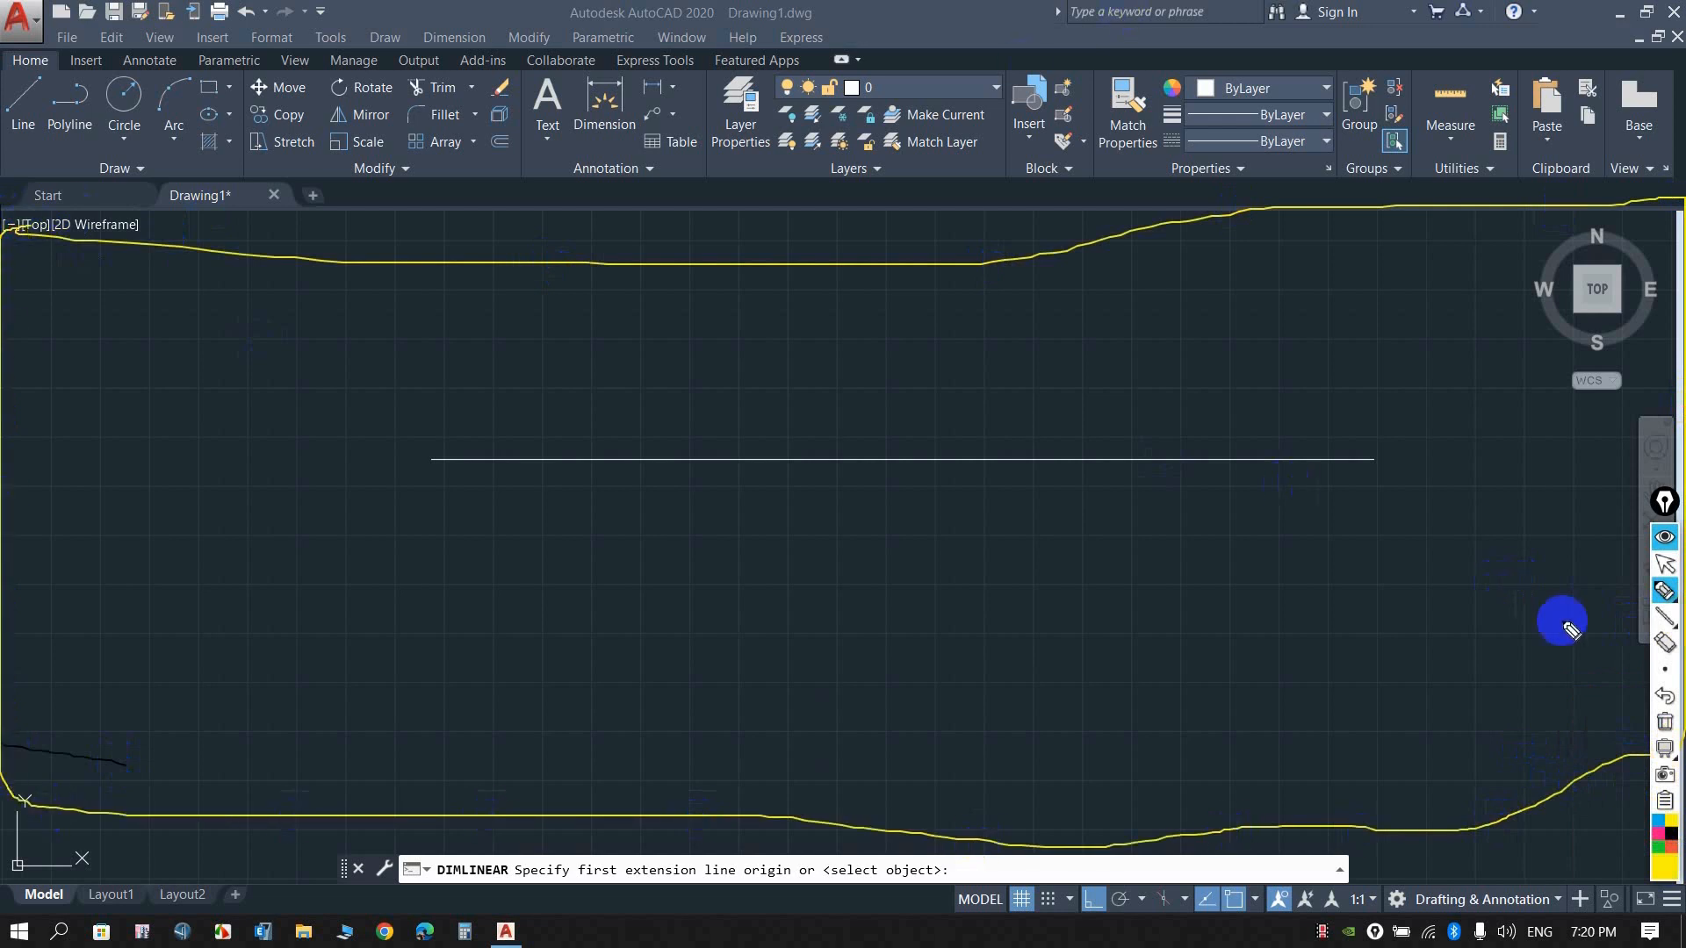
{"action": "left_click", "coordinate": [1665, 723]}
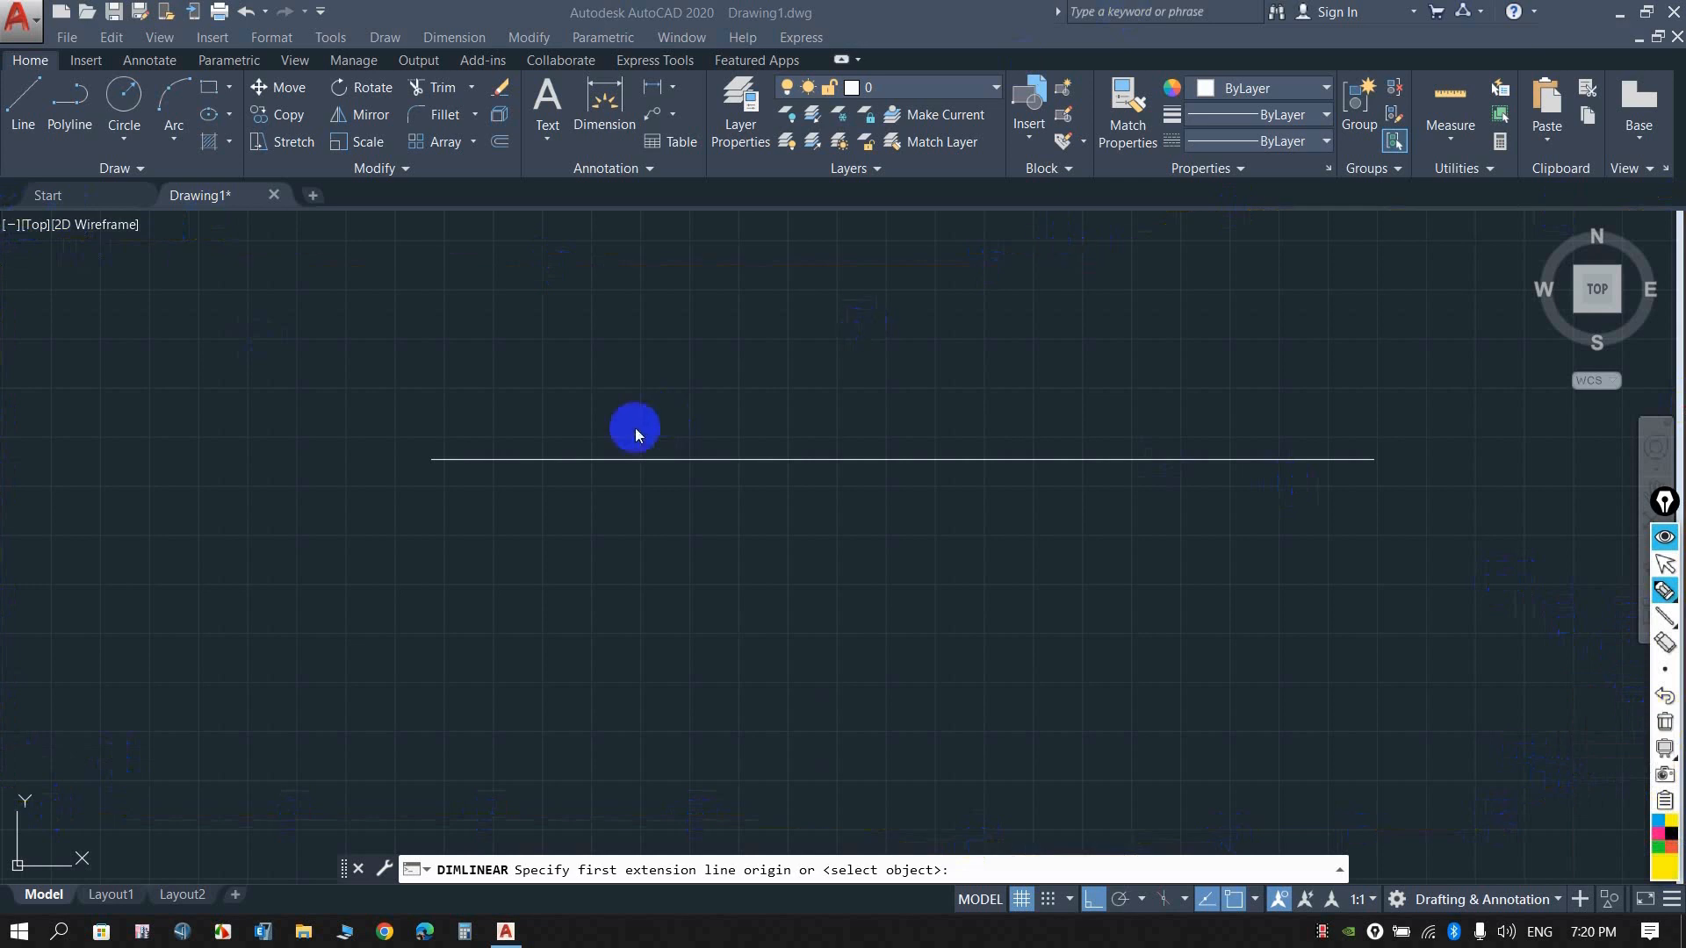